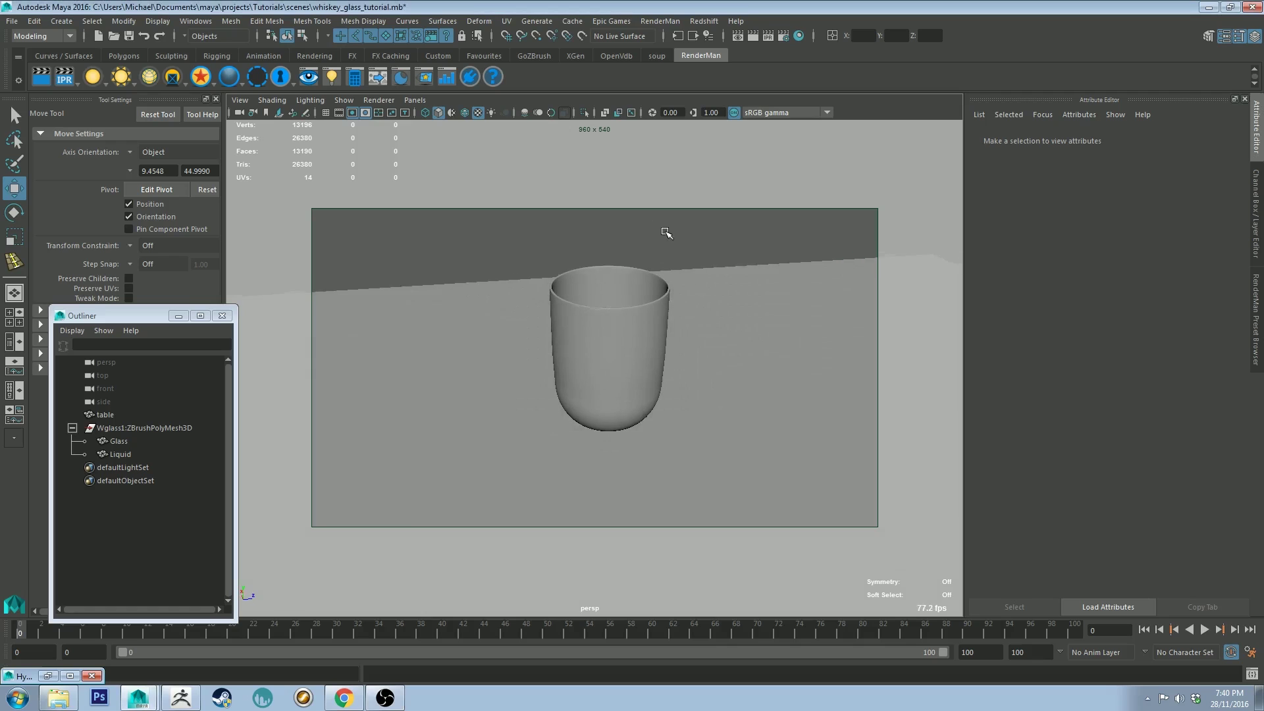
Inspect the table, the liquid and the glass from several angles and distances.
alt+middle_drag(676, 245, 714, 244)
alt+drag(709, 244, 685, 235)
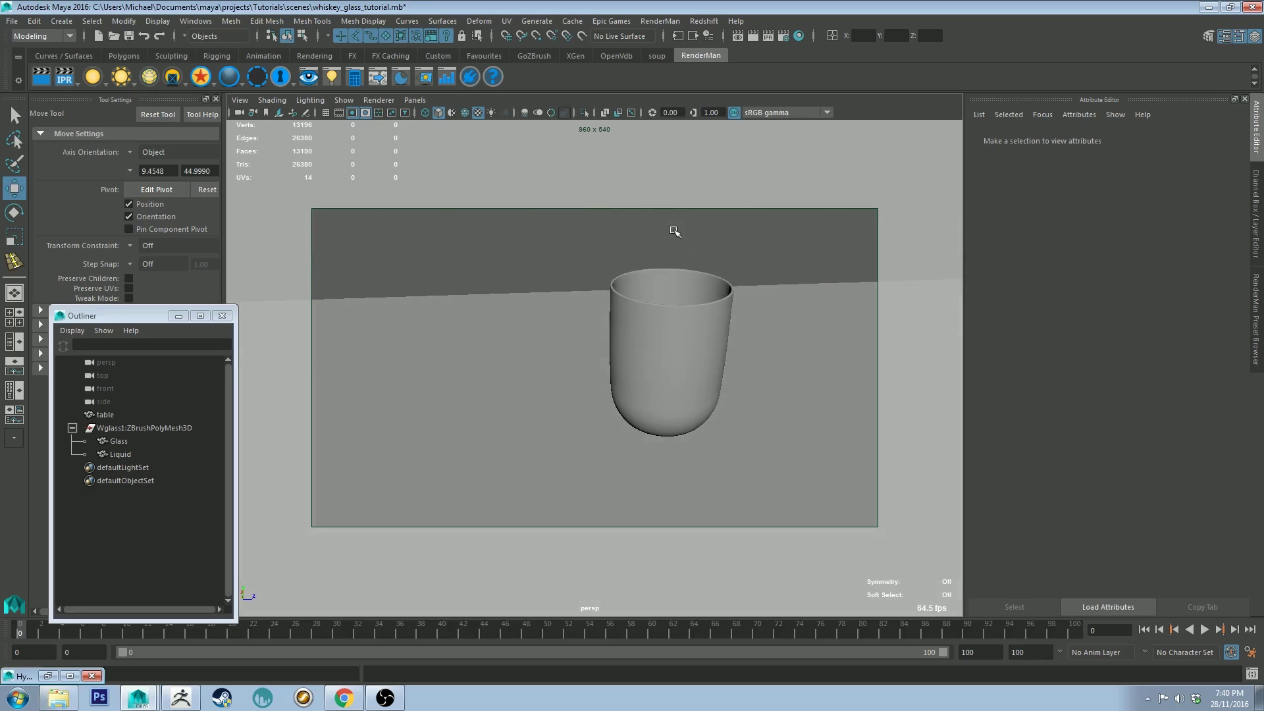
alt+drag(546, 275, 553, 278)
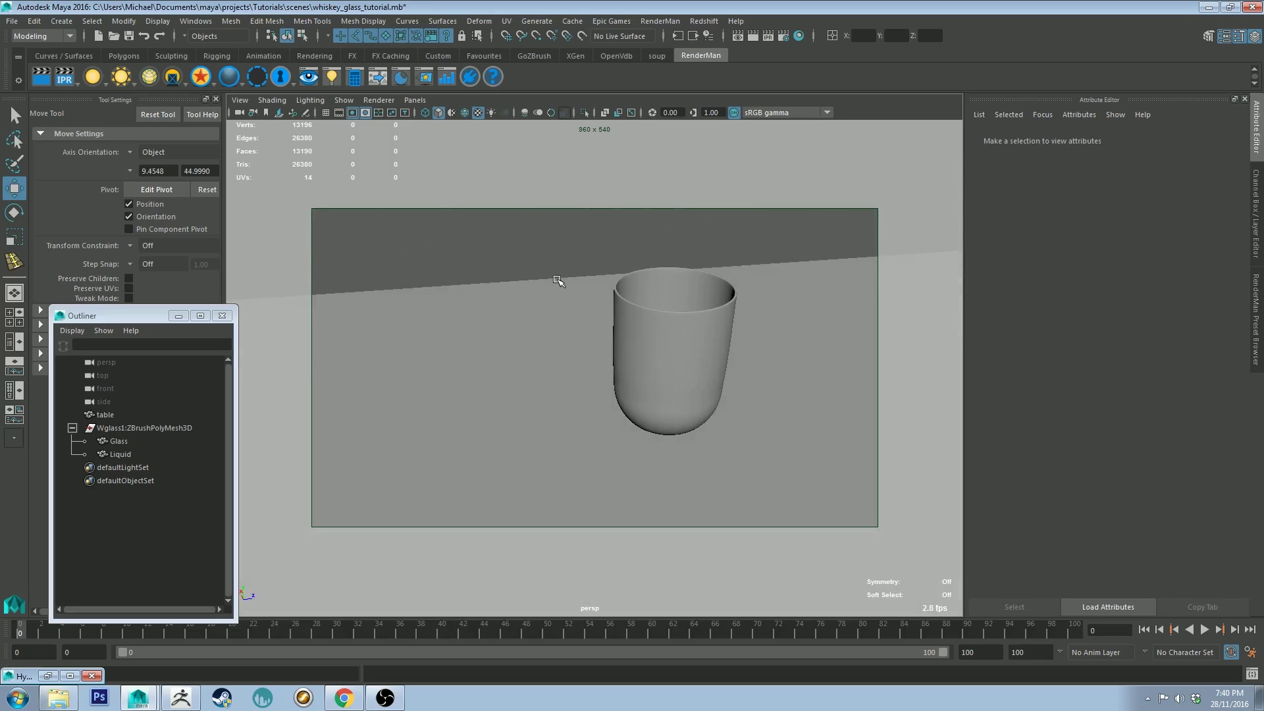
alt+right_drag(653, 366, 519, 178)
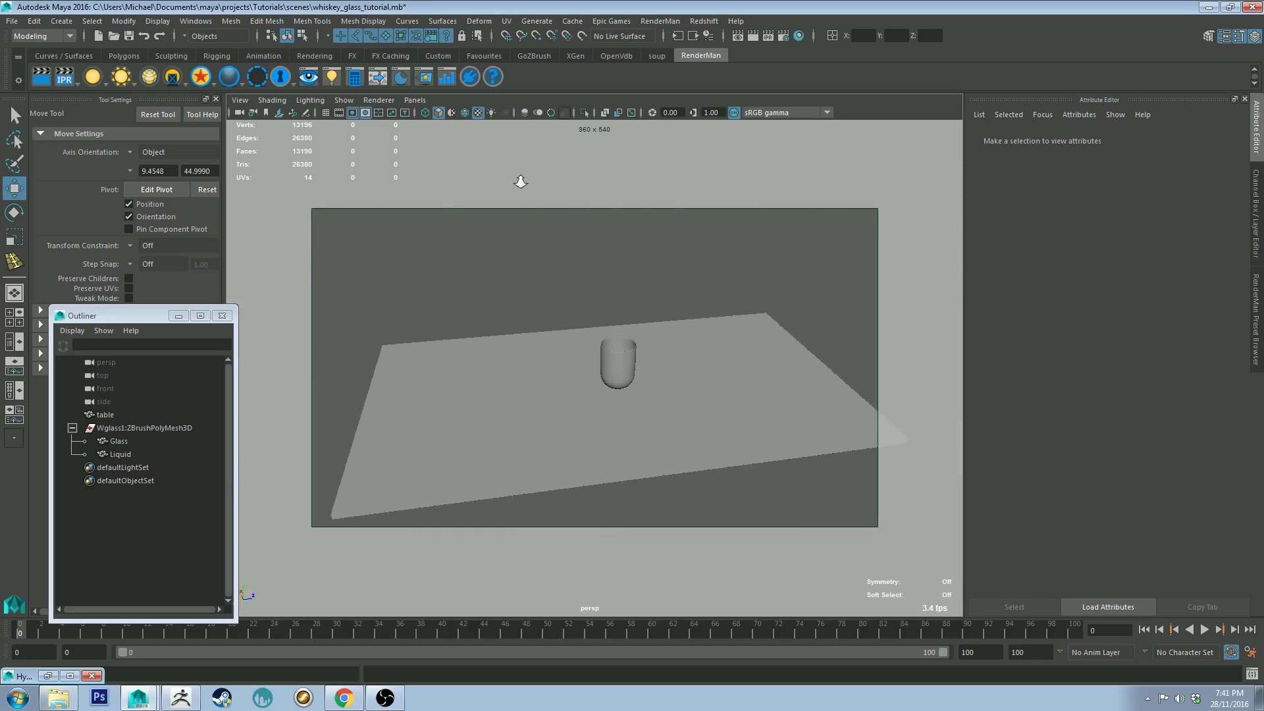
click(571, 327)
alt+right_drag(677, 295, 782, 456)
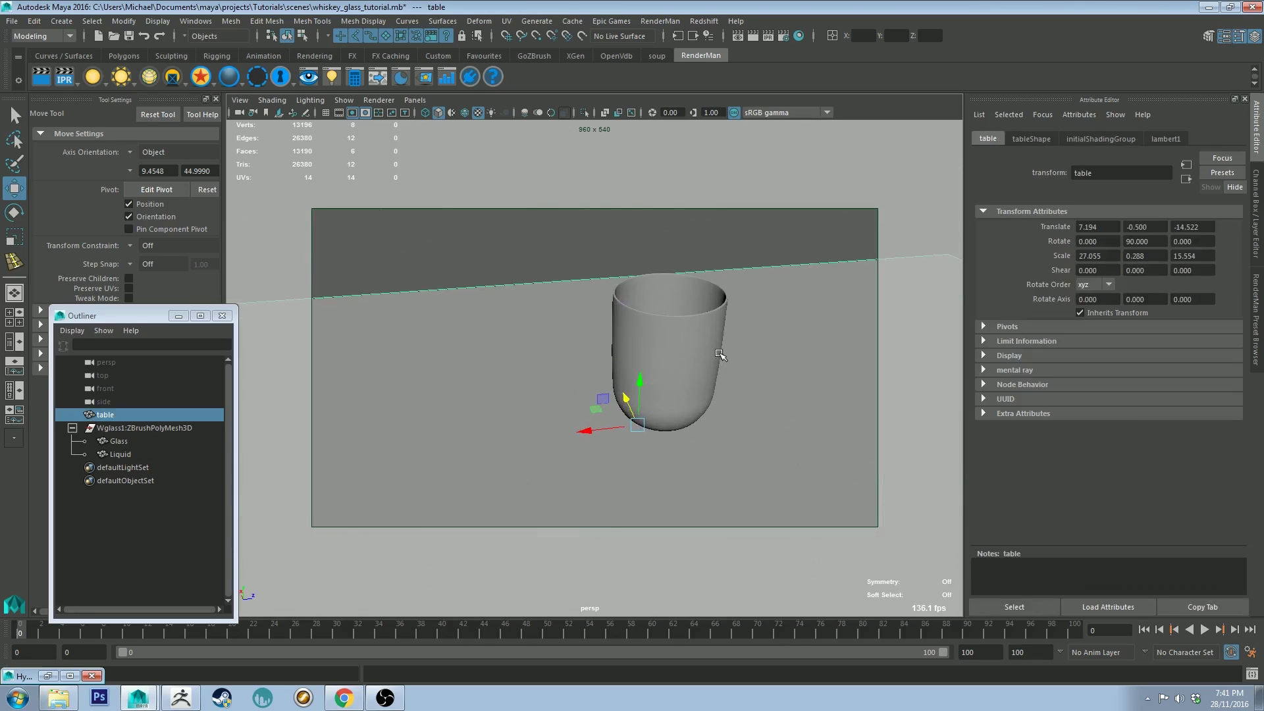
click(717, 359)
alt+drag(717, 359, 715, 314)
click(651, 373)
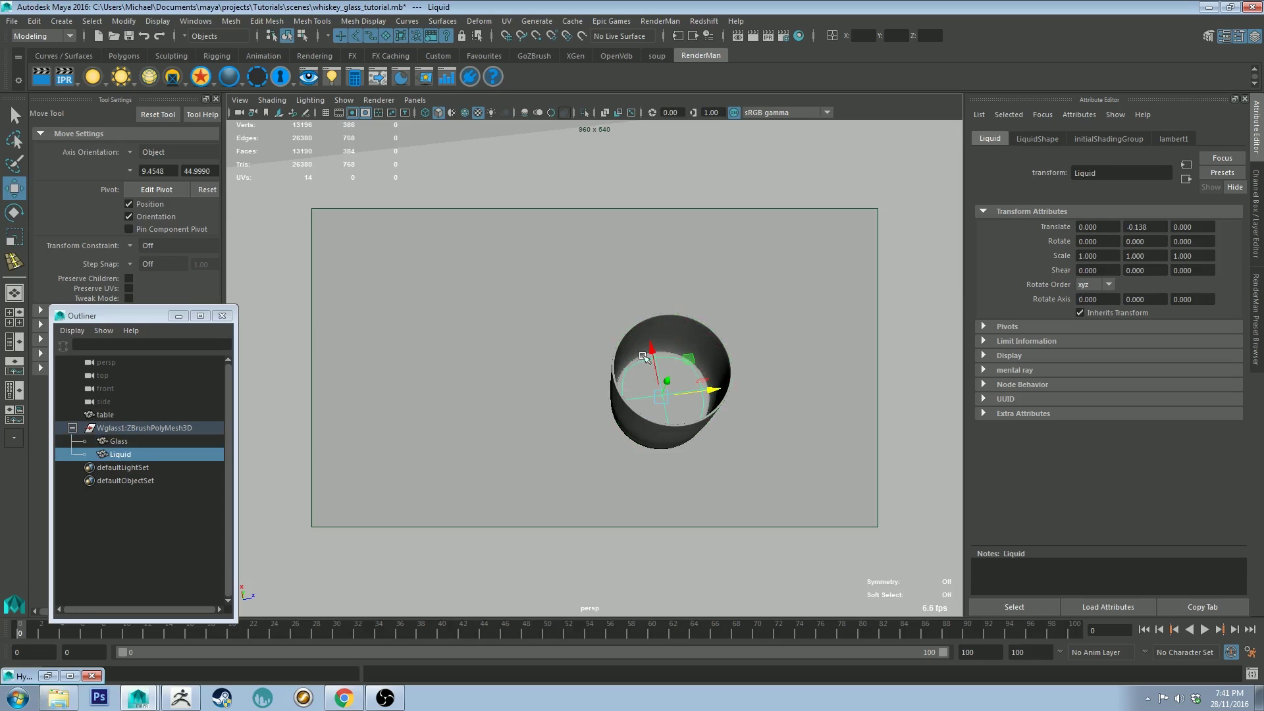
alt+drag(594, 349, 577, 283)
alt+right_drag(577, 283, 607, 361)
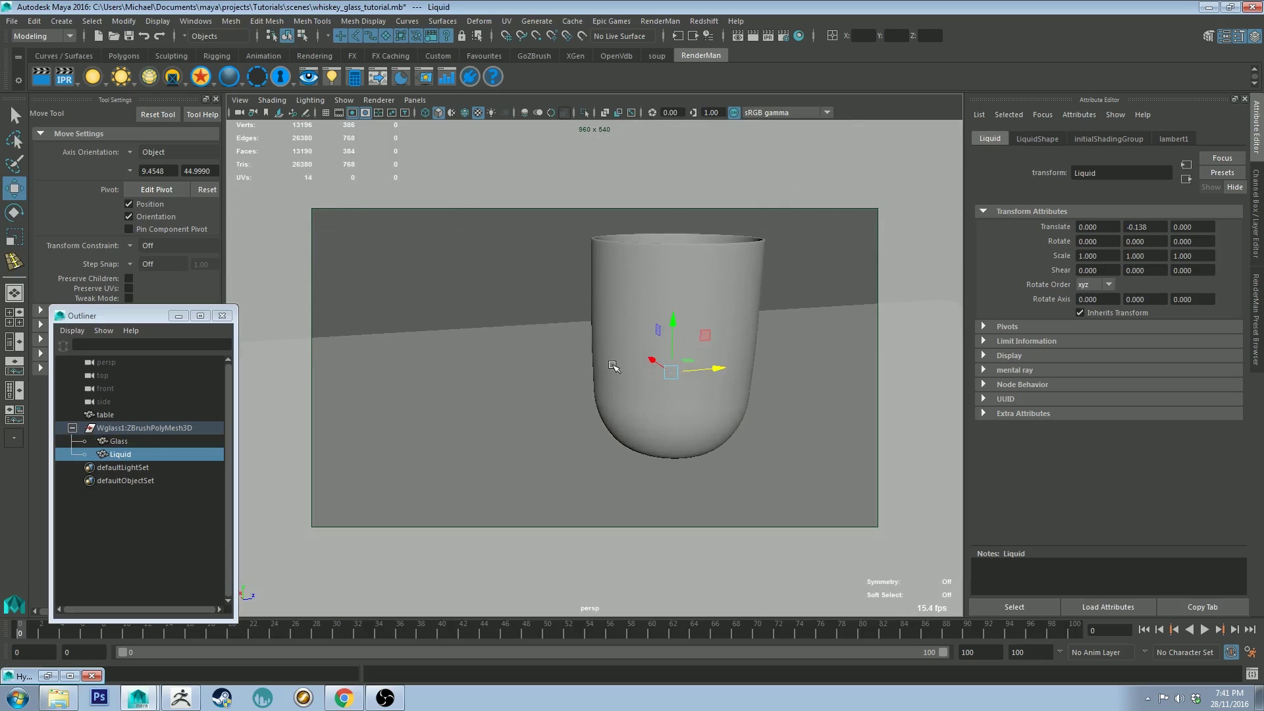
click(632, 298)
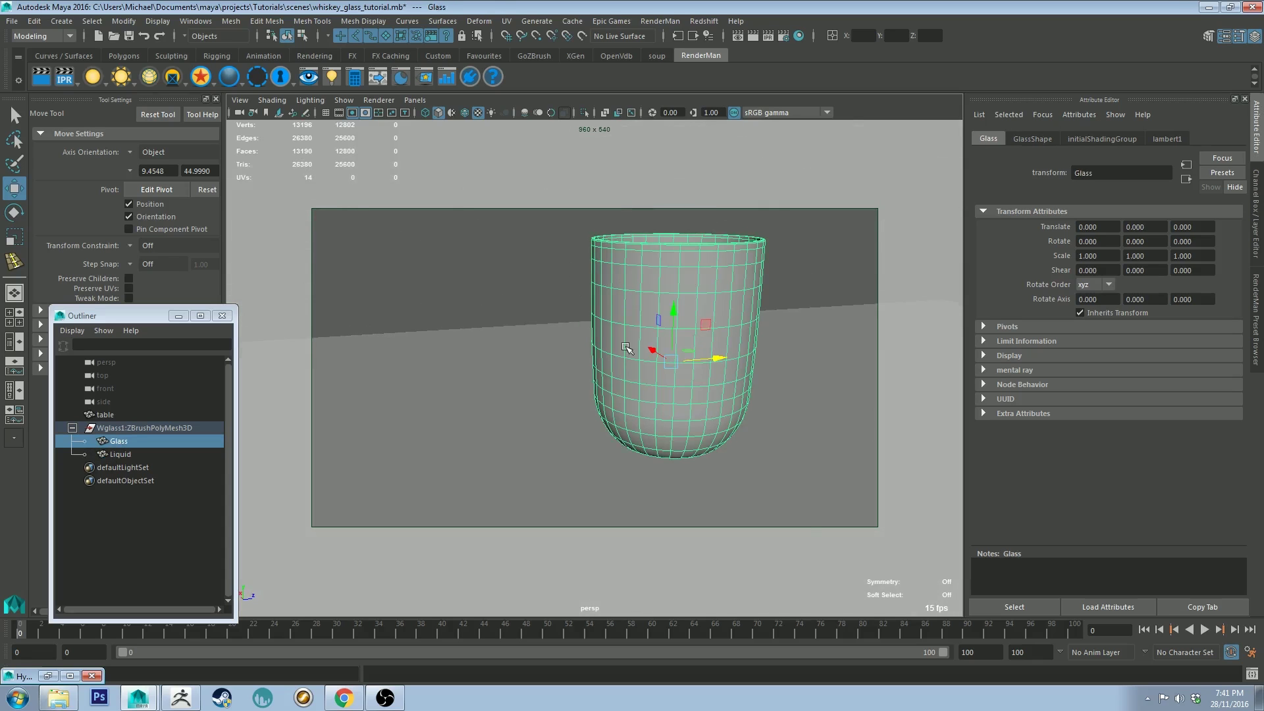
click(557, 288)
mouse_move(555, 285)
alt+mouse_down()
mouse_move(575, 245)
mouse_move(566, 274)
alt+mouse_up()
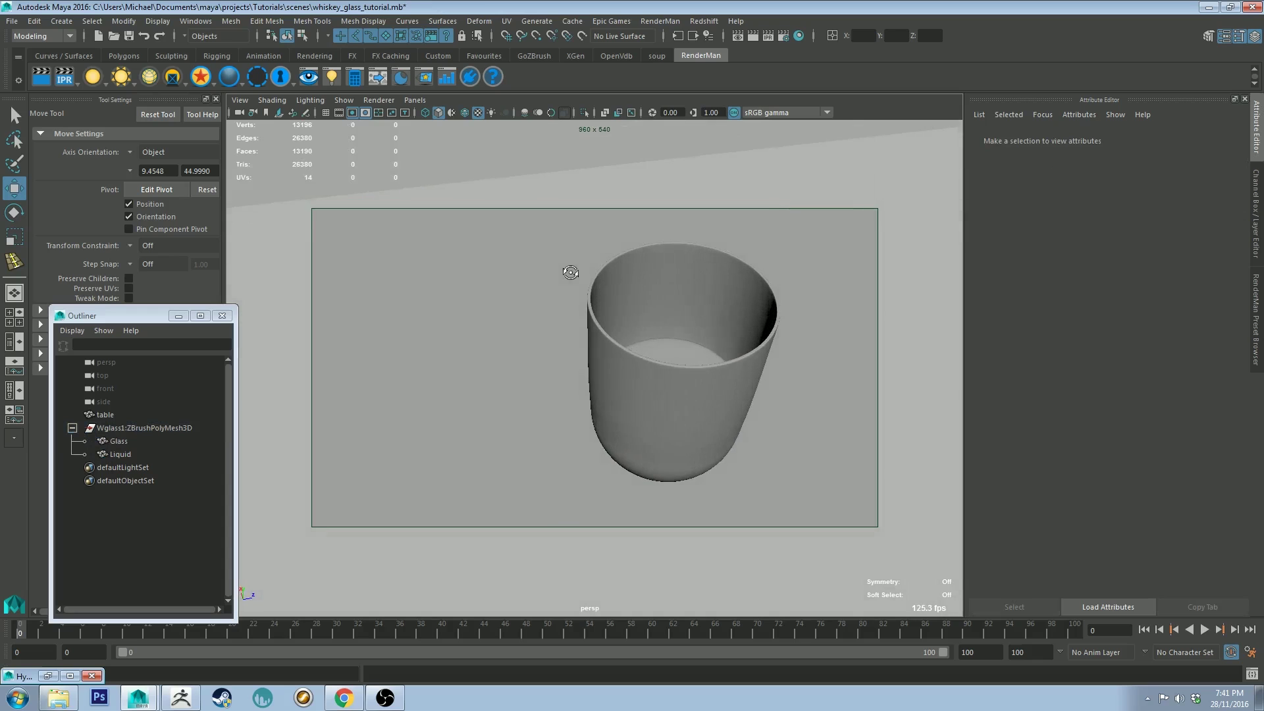
alt+drag(595, 371, 625, 327)
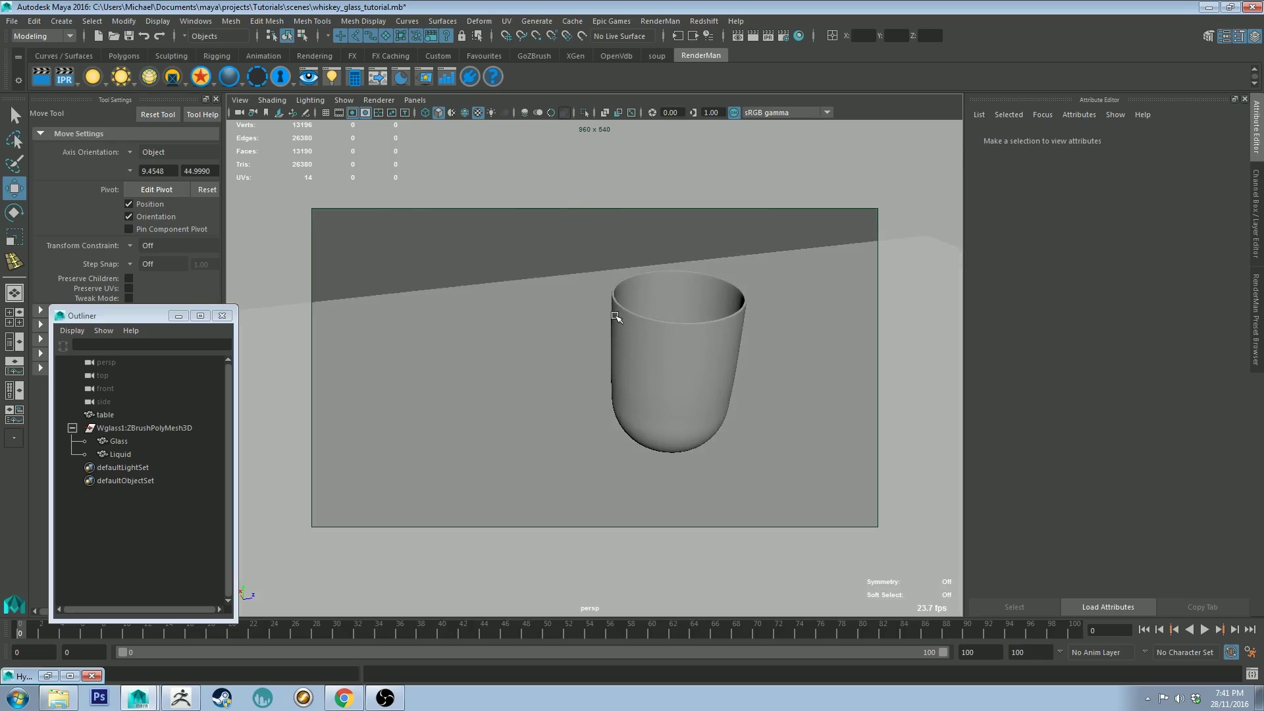
alt+drag(609, 262, 572, 274)
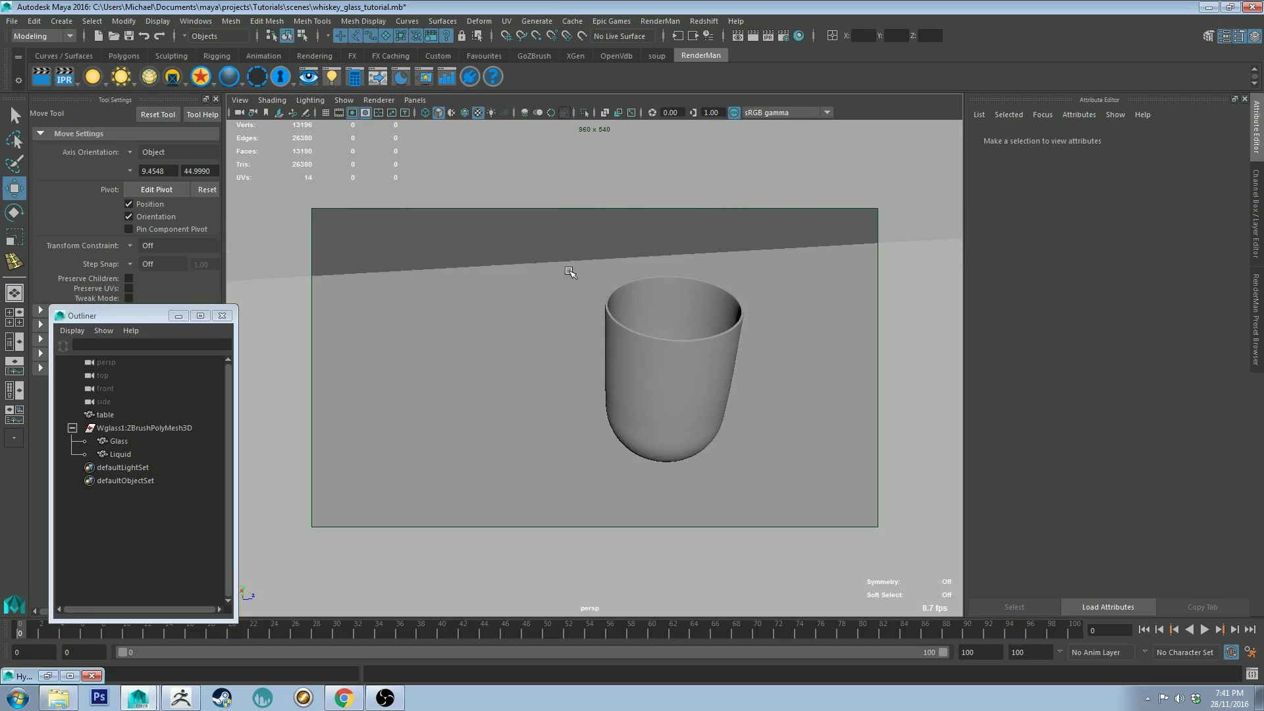
Assign a new PxrSurface material to the glass and bring the Hypershade fully into view.
click(635, 316)
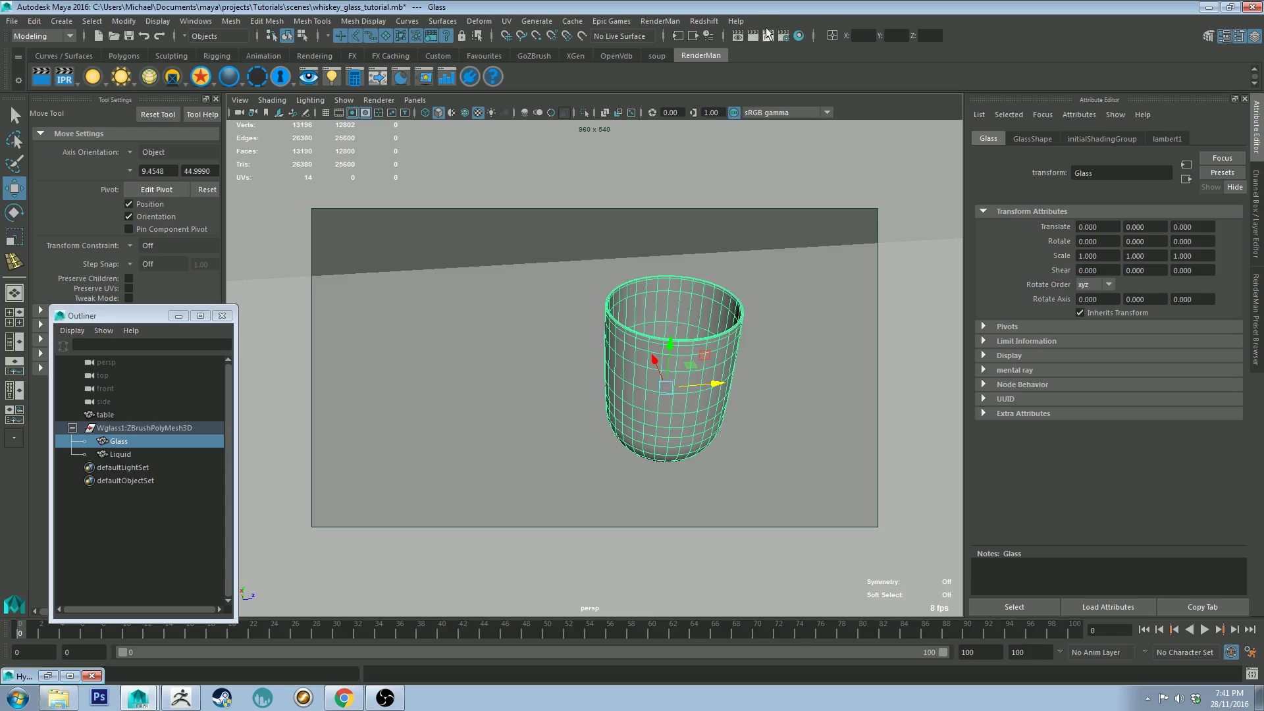
click(201, 77)
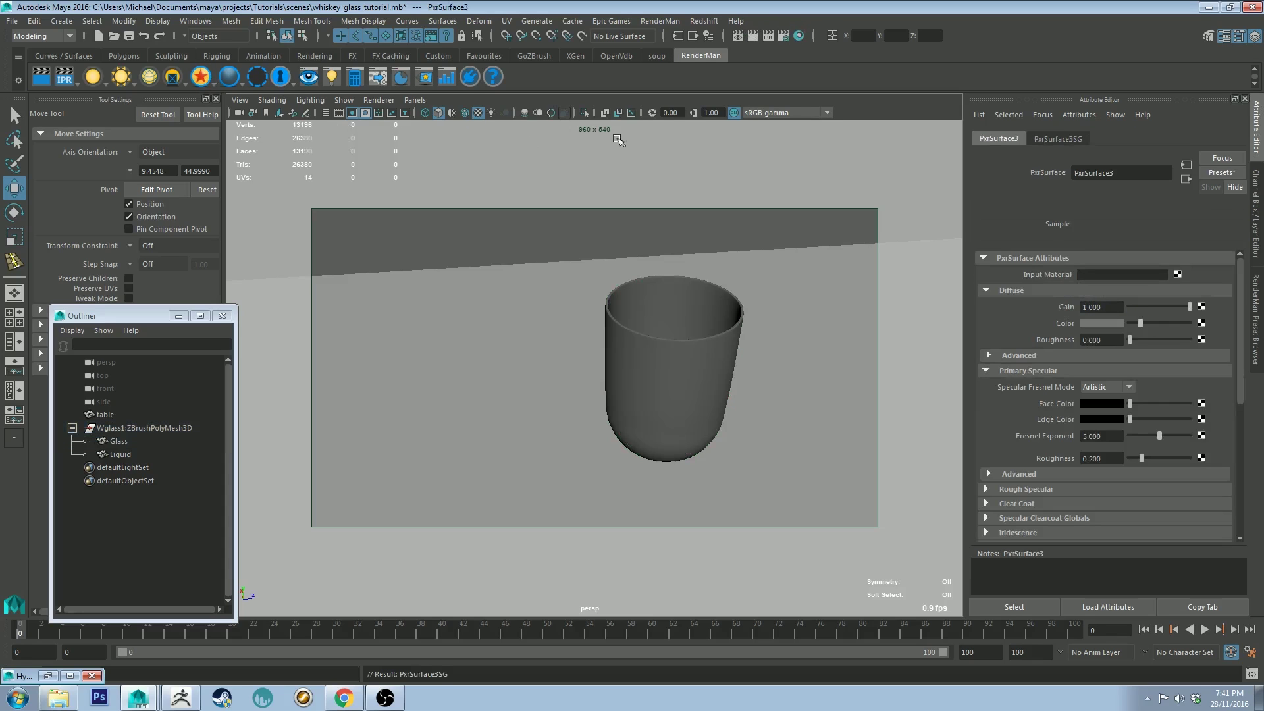
click(48, 676)
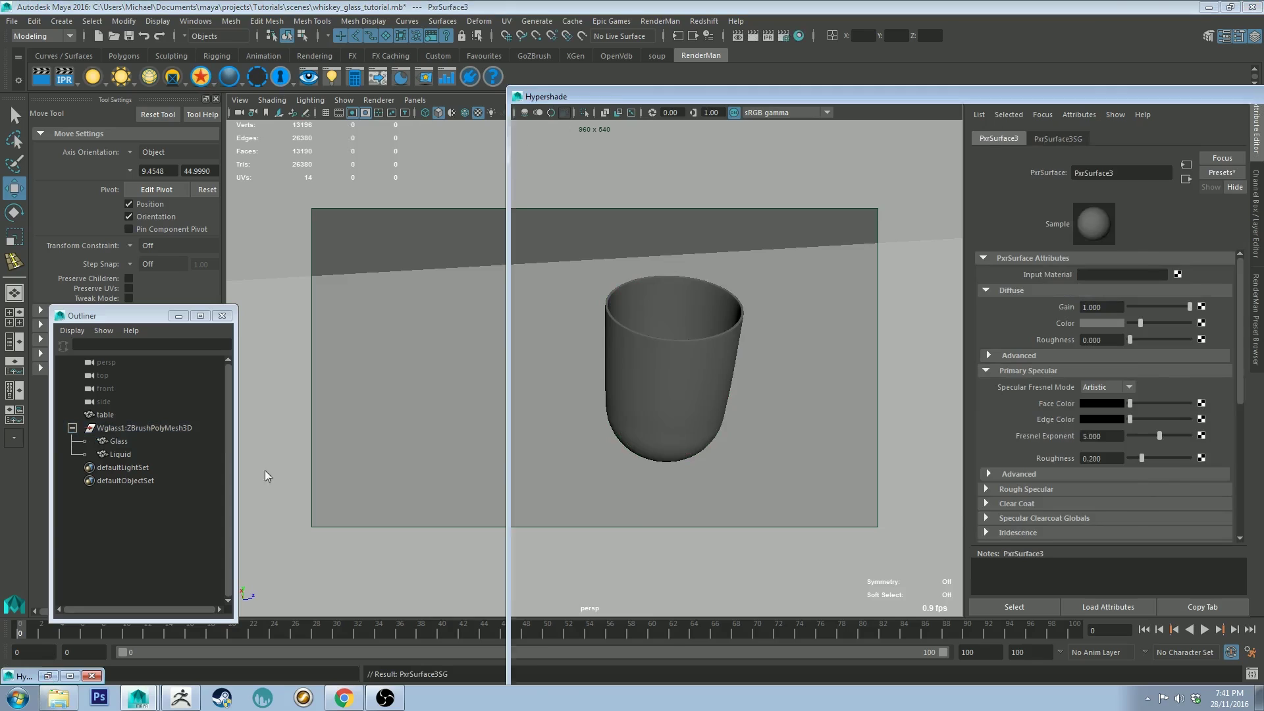
drag(691, 97, 392, 32)
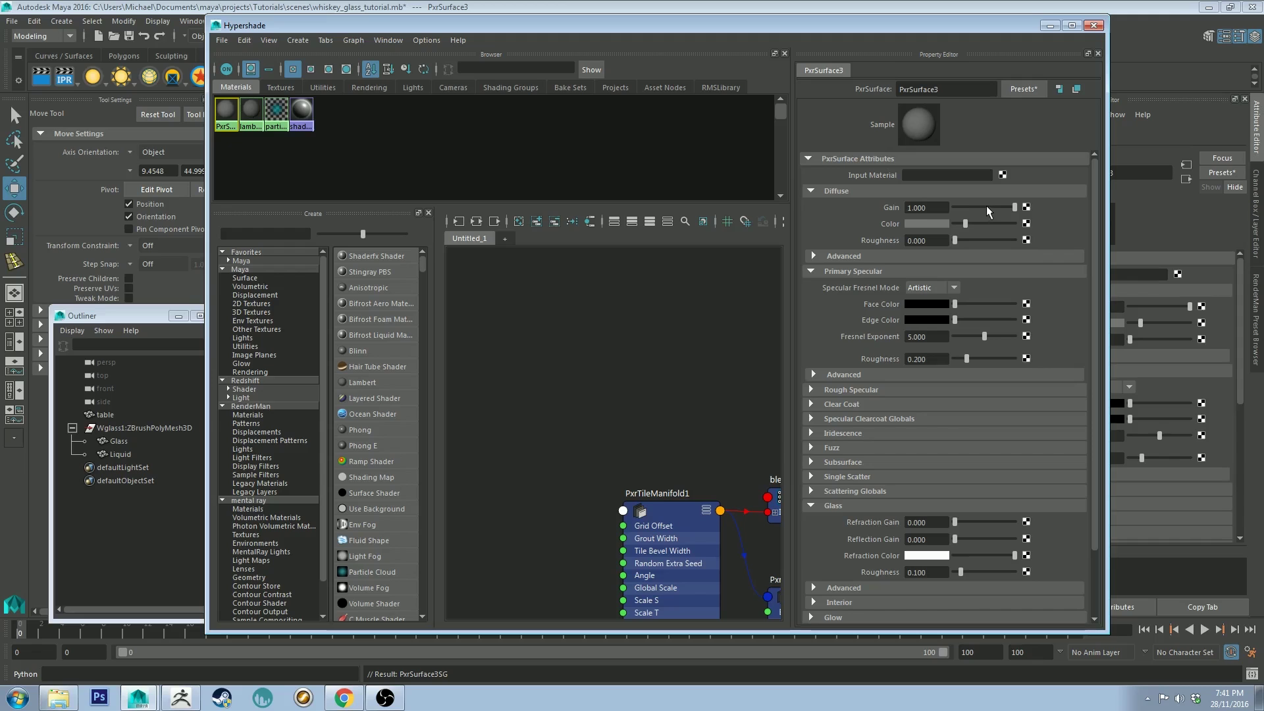
Set the glass material's diffuse gain to 0 and its refraction gain and reflection gain to 1, and minimize the Hypershade.
drag(986, 206, 931, 204)
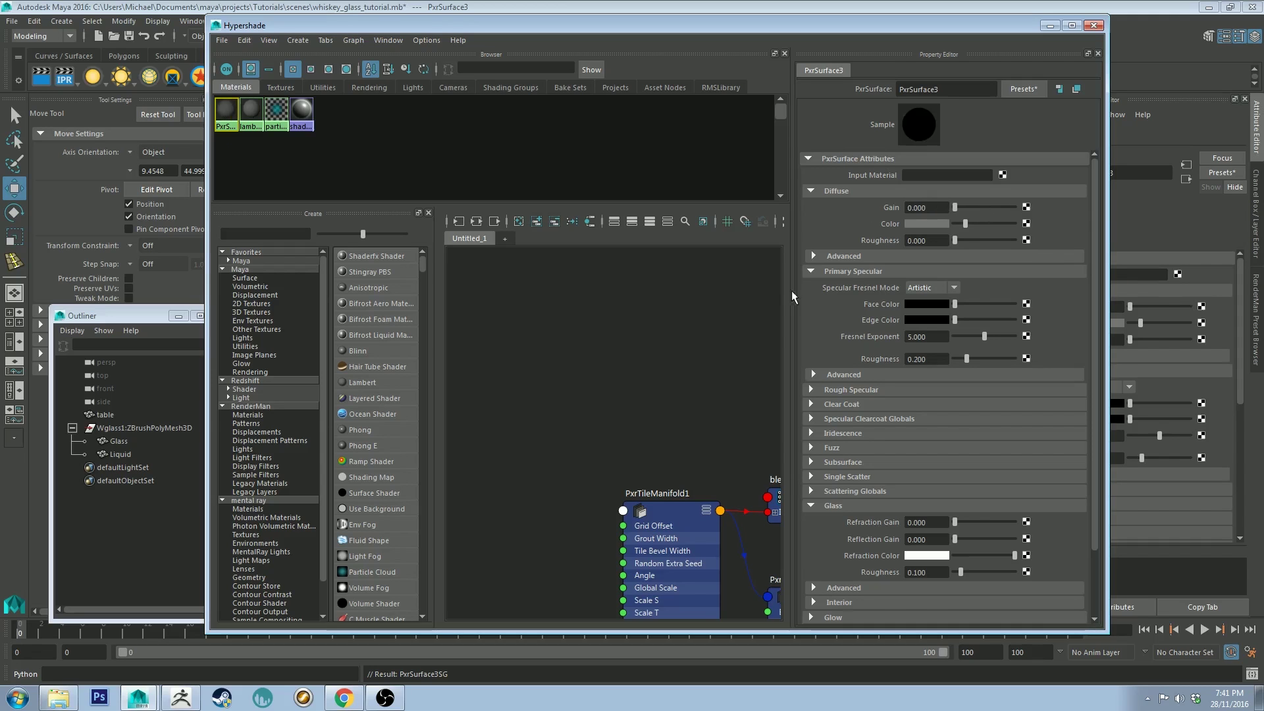
click(959, 521)
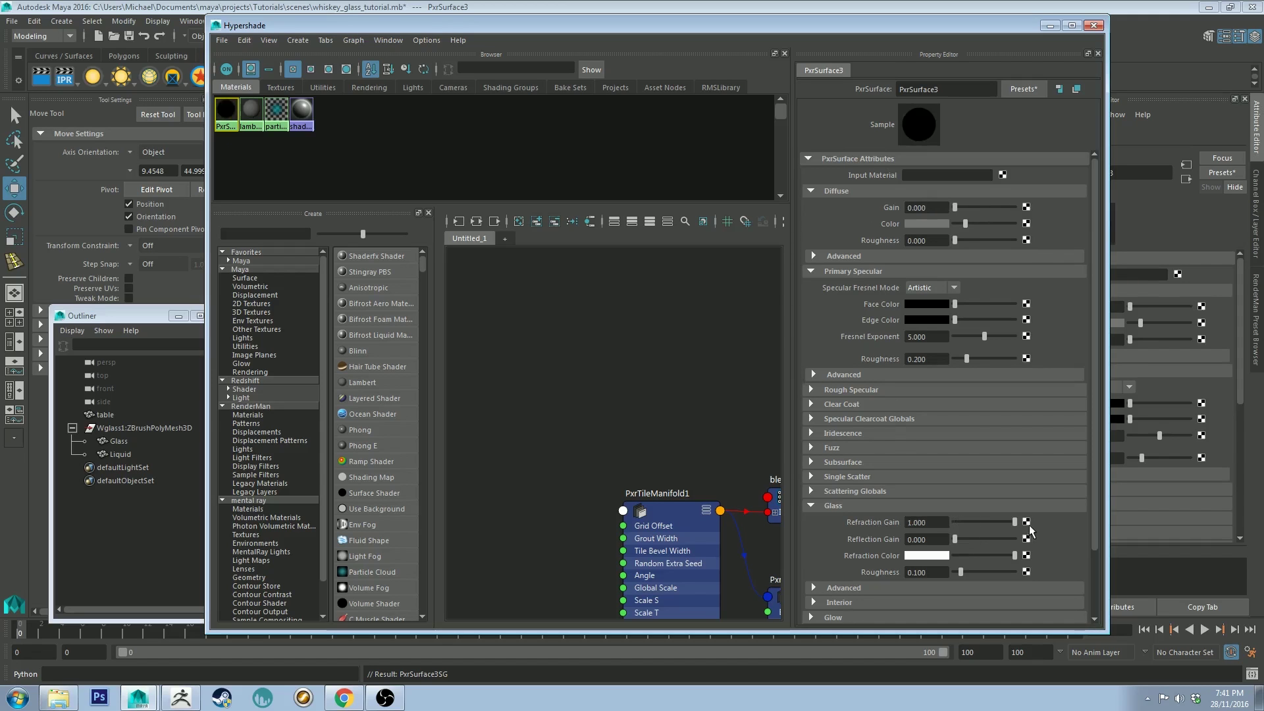
drag(962, 538, 1084, 546)
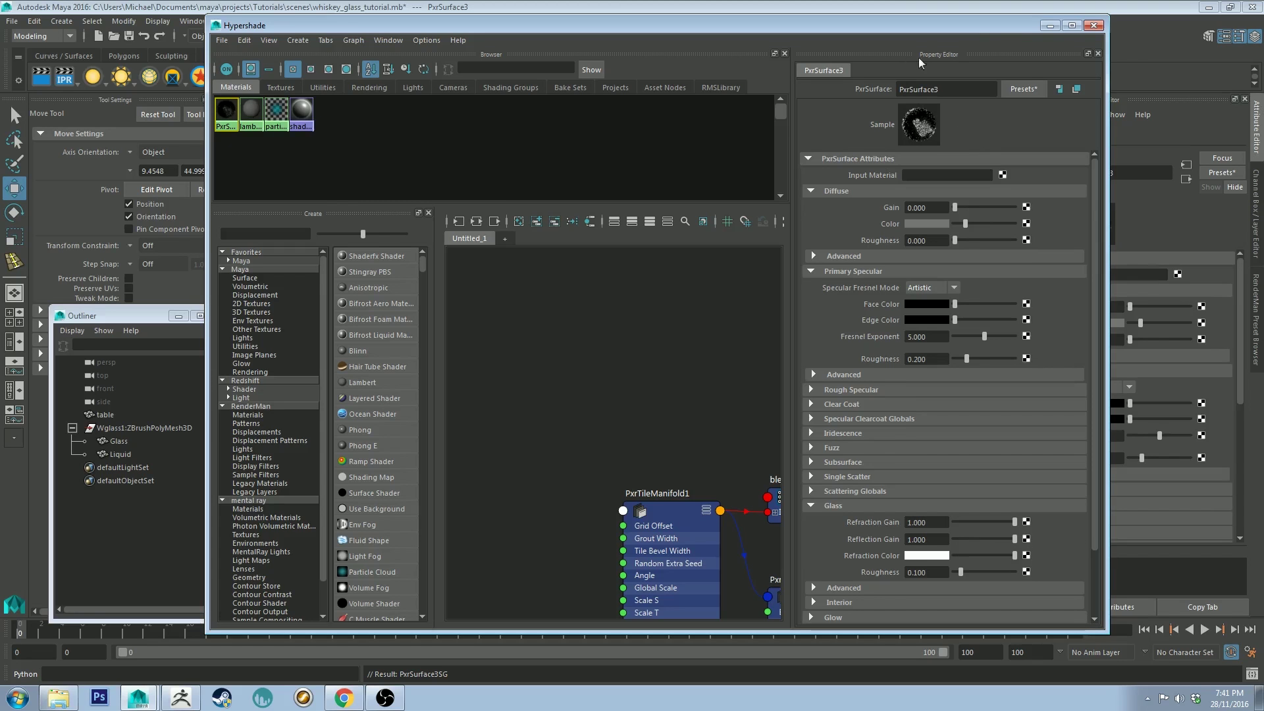
click(1048, 25)
Import the Oak Wooden Floor preset from the RenderMan Preset Browser and assign it to the table.
mouse_move(610, 353)
alt+mouse_down()
mouse_move(600, 336)
mouse_move(612, 365)
alt+mouse_up()
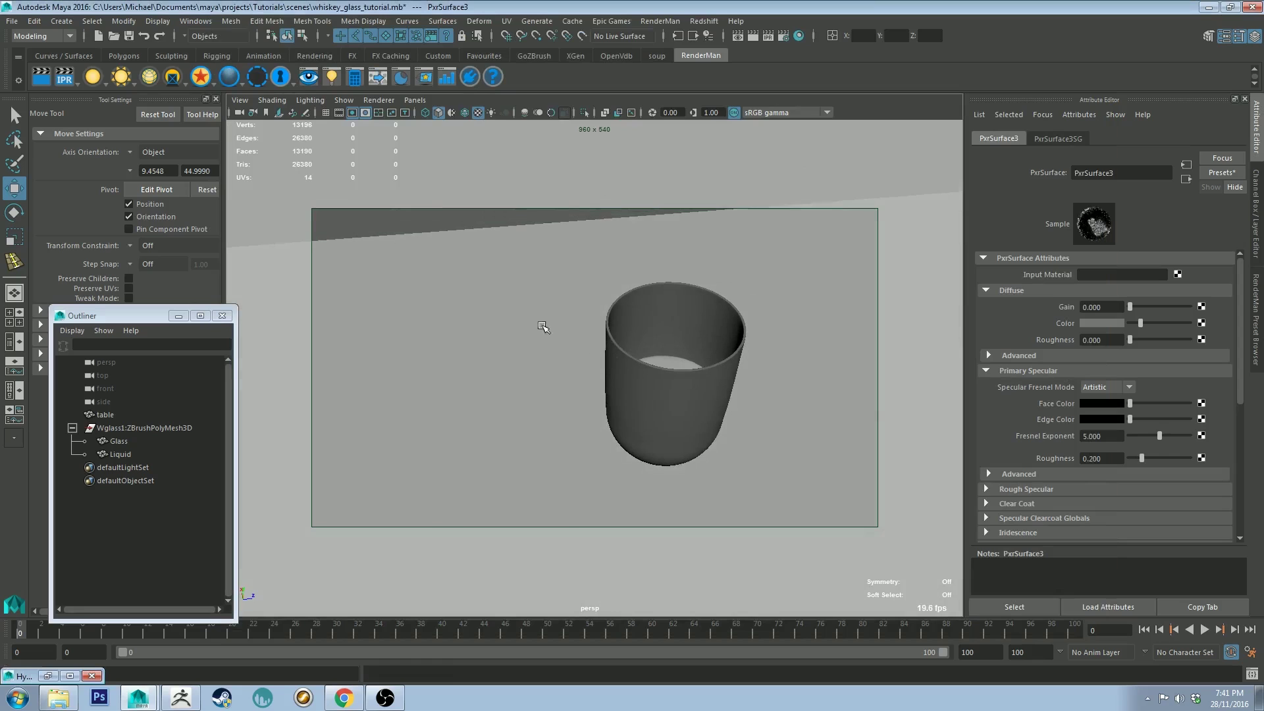
click(490, 235)
scroll(507, 235, down, 2)
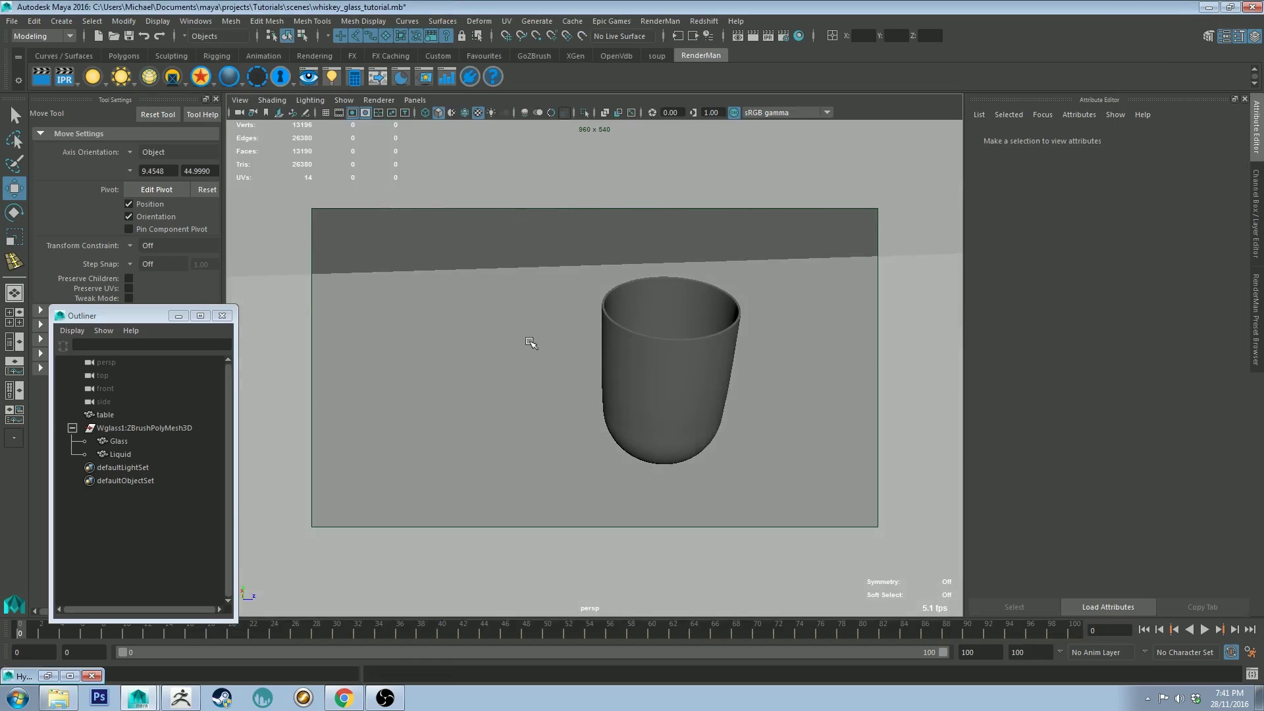
scroll(533, 363, down, 3)
click(540, 383)
alt+drag(519, 350, 493, 285)
scroll(573, 368, up, 3)
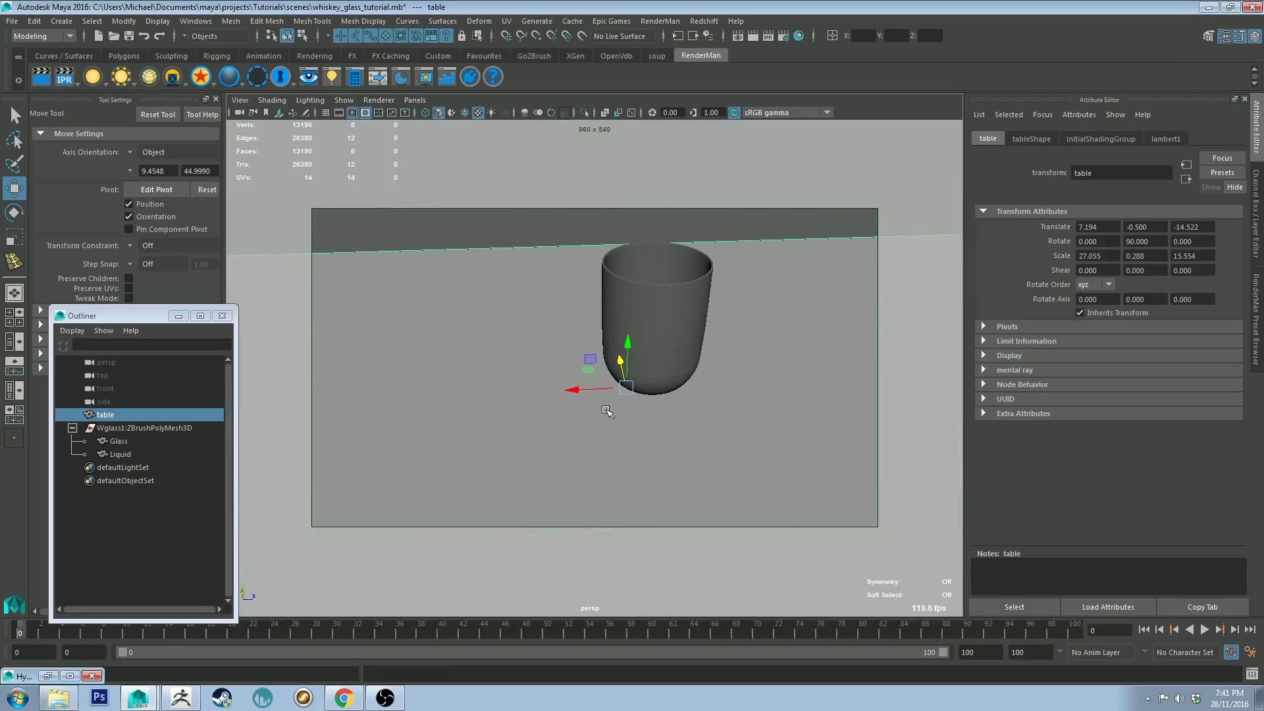
alt+drag(581, 376, 590, 380)
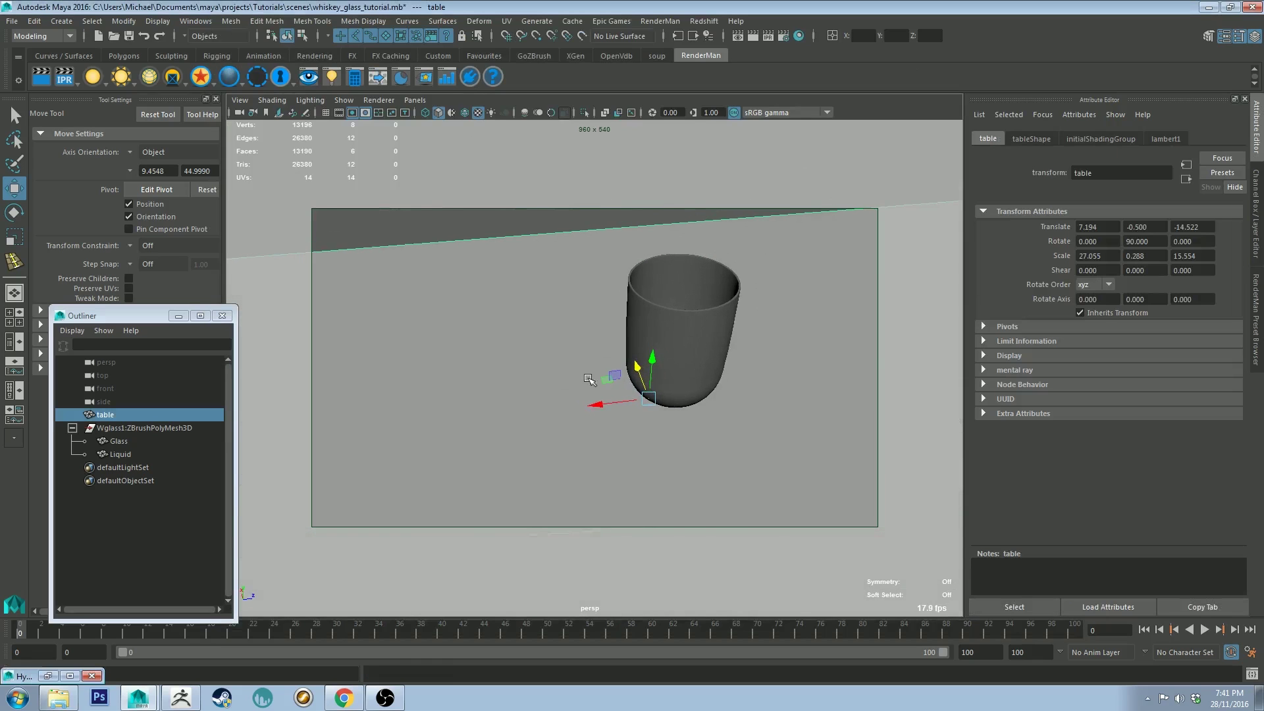
click(402, 79)
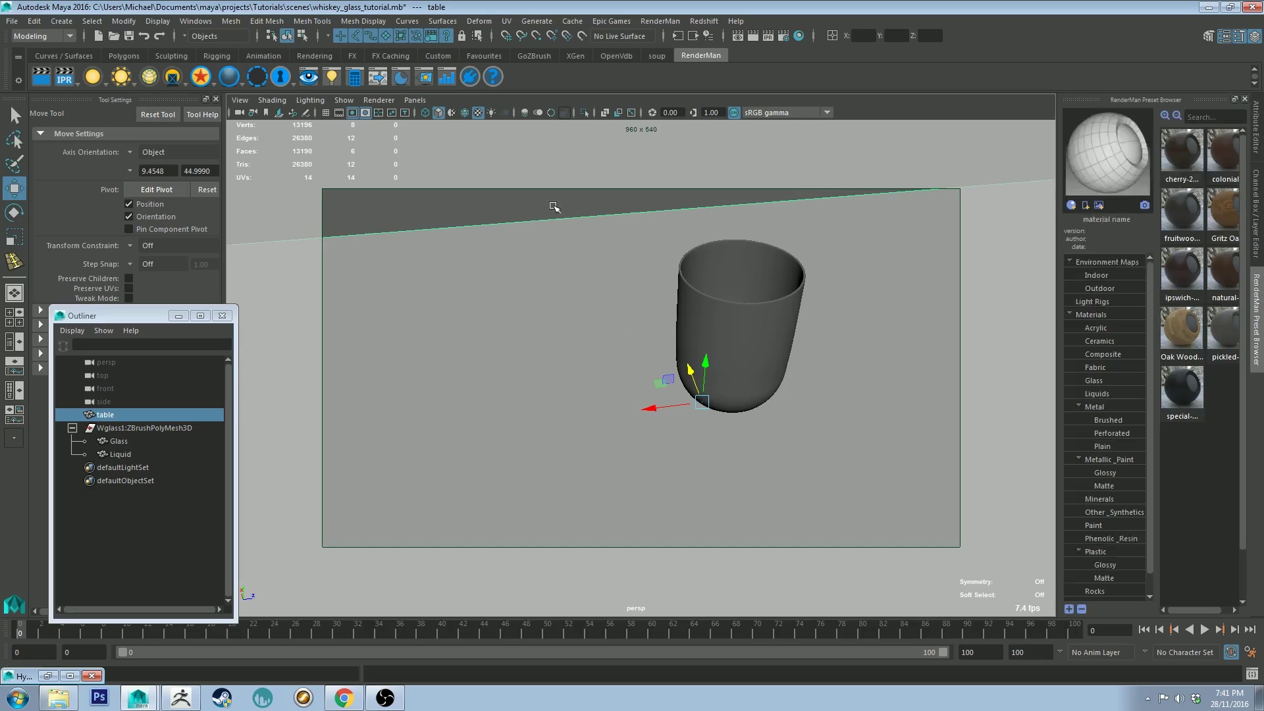
right_click(1178, 322)
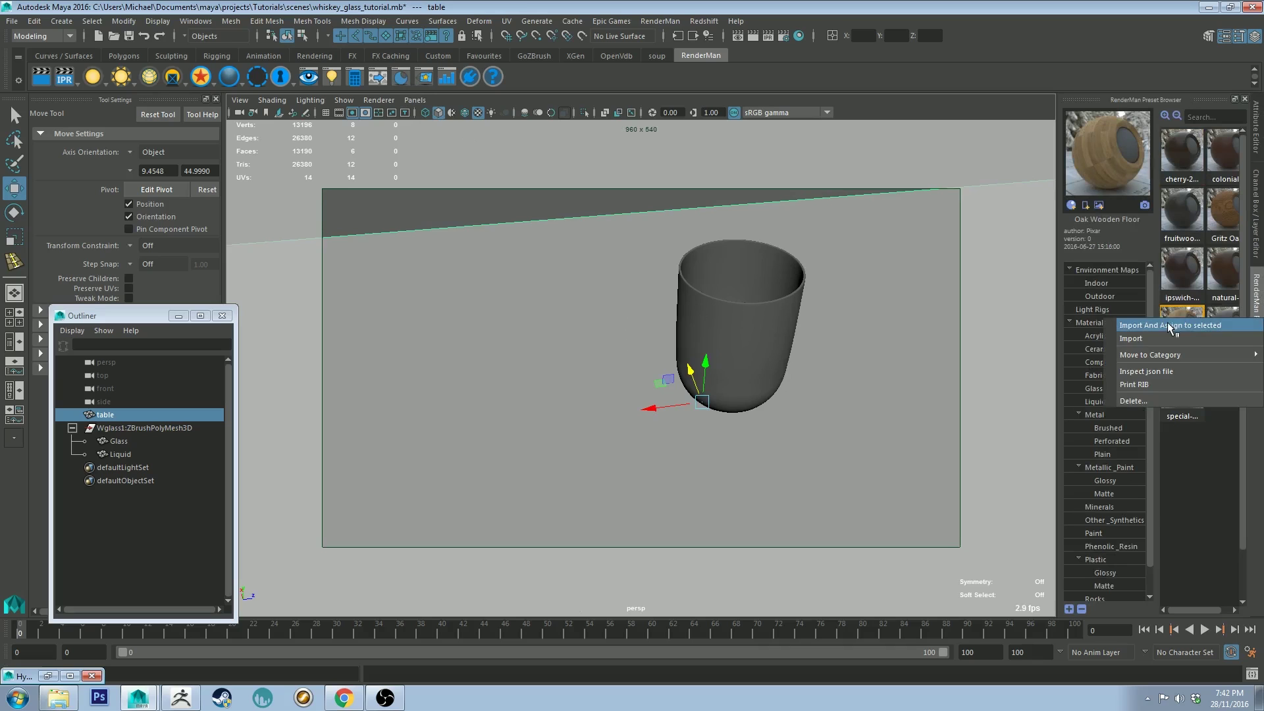
click(1169, 325)
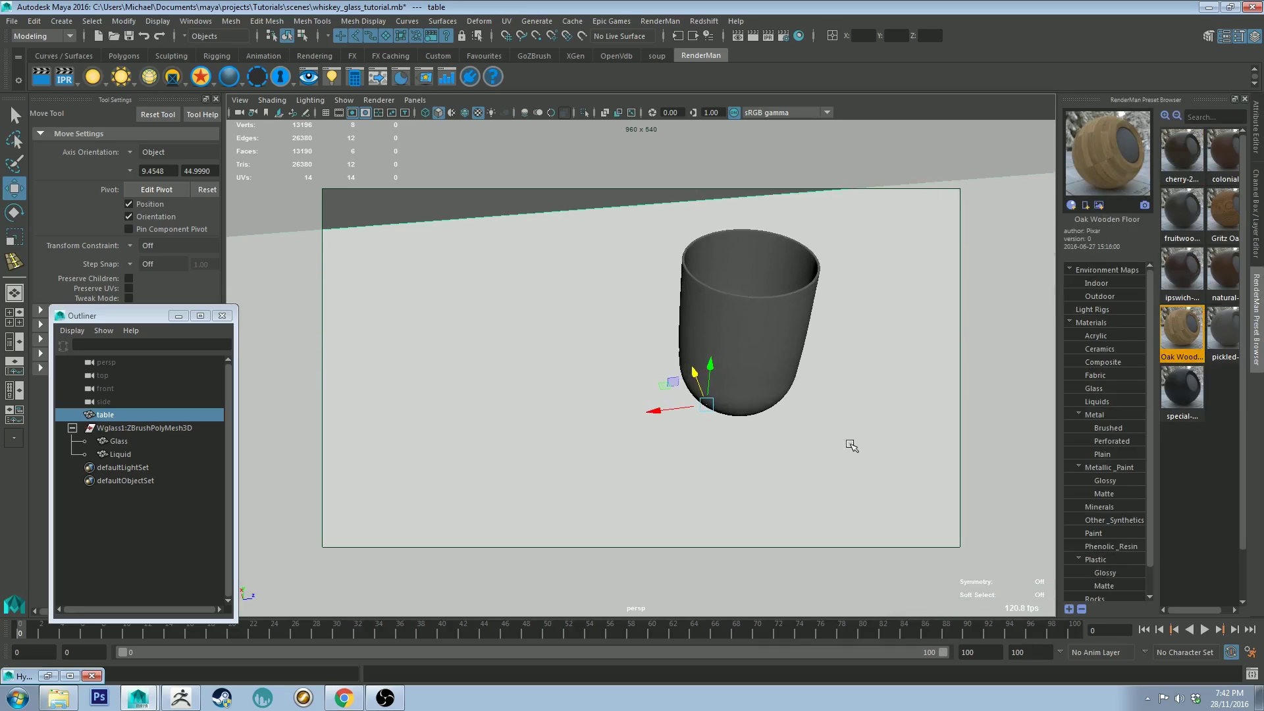
Assign a new PxrSurface material to the liquid inside the glass.
alt+drag(852, 445, 846, 479)
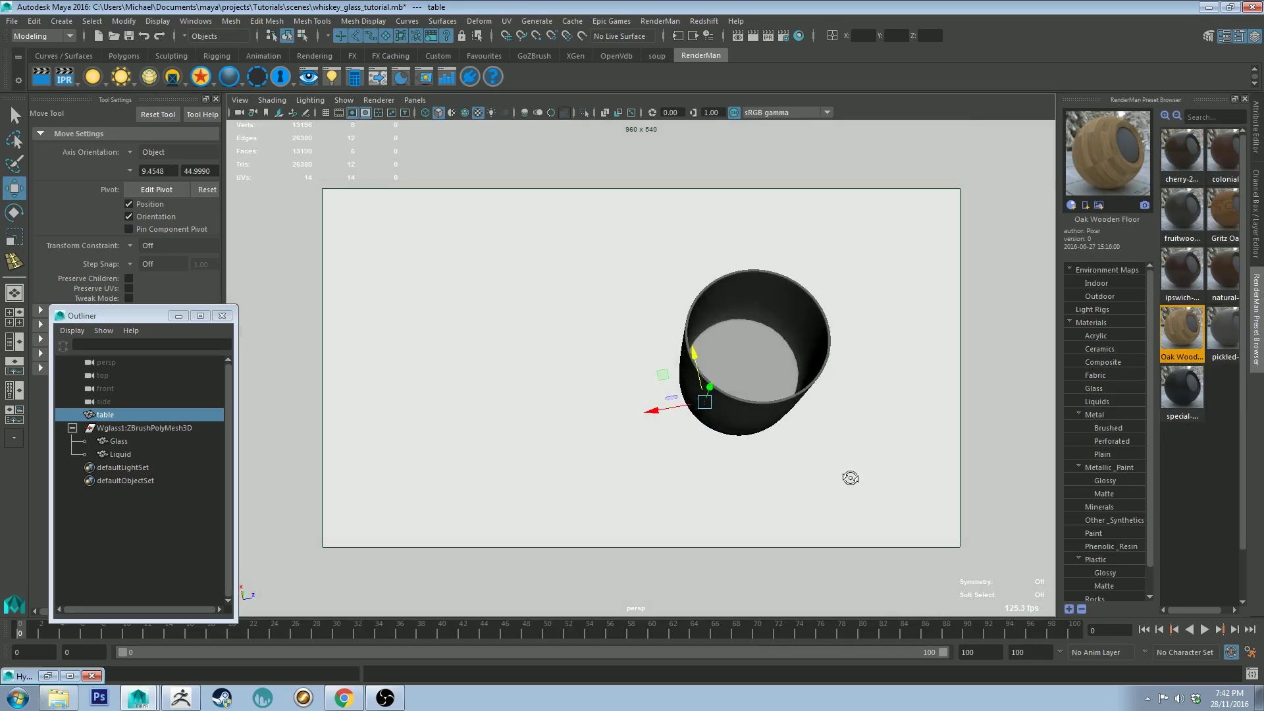
click(721, 339)
mouse_move(562, 350)
alt+mouse_down()
mouse_move(592, 322)
mouse_move(584, 358)
mouse_move(567, 362)
alt+mouse_up()
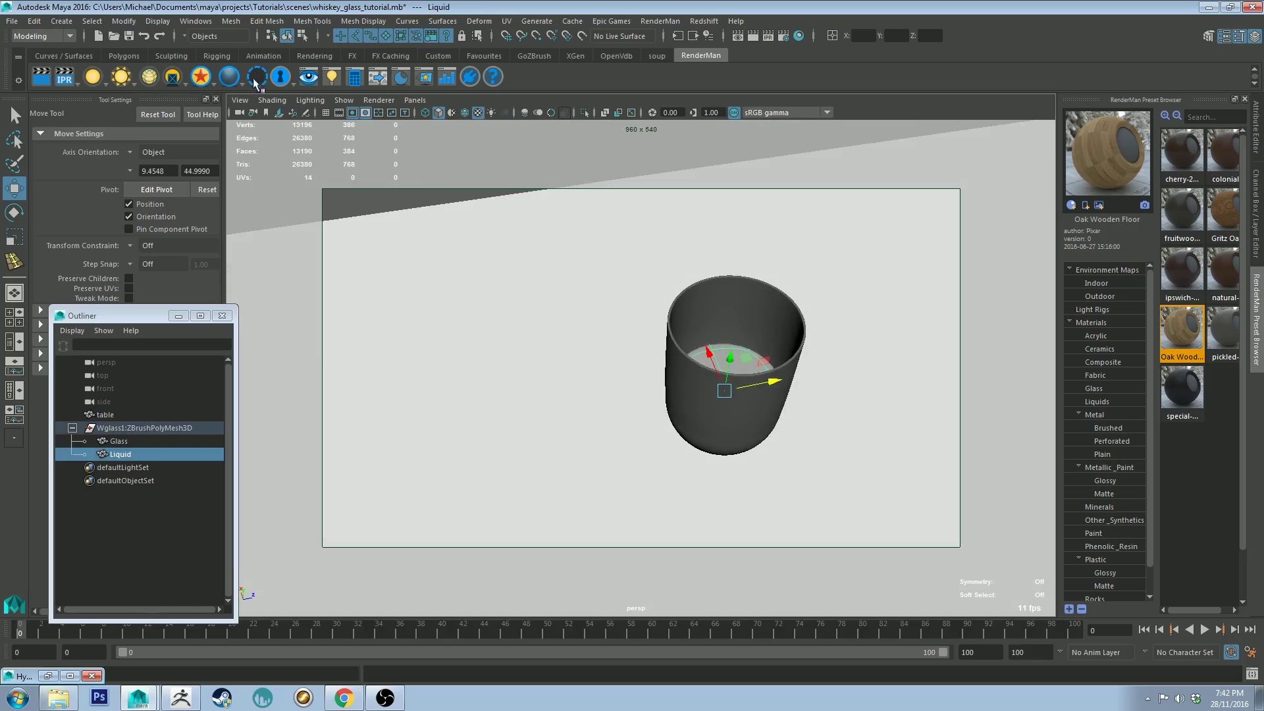
click(201, 76)
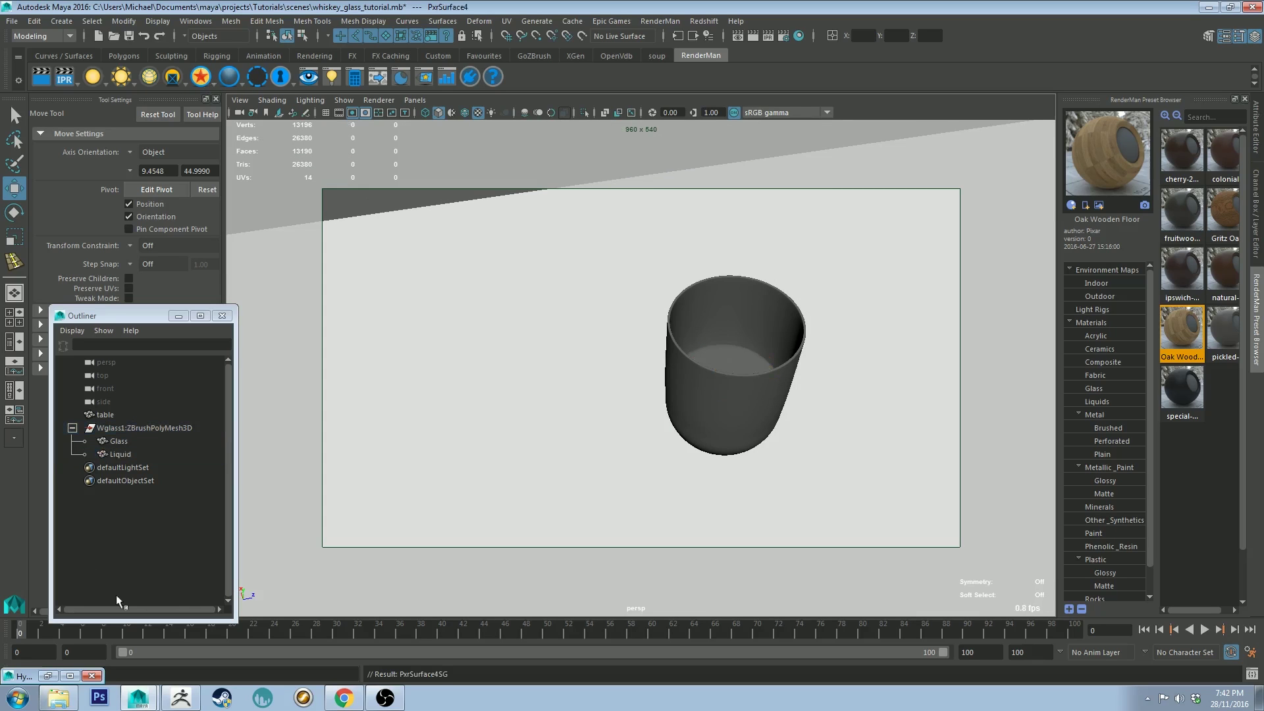
In the Hypershade, rename the liquid's material as liqui and the glass's material as glass.
click(49, 675)
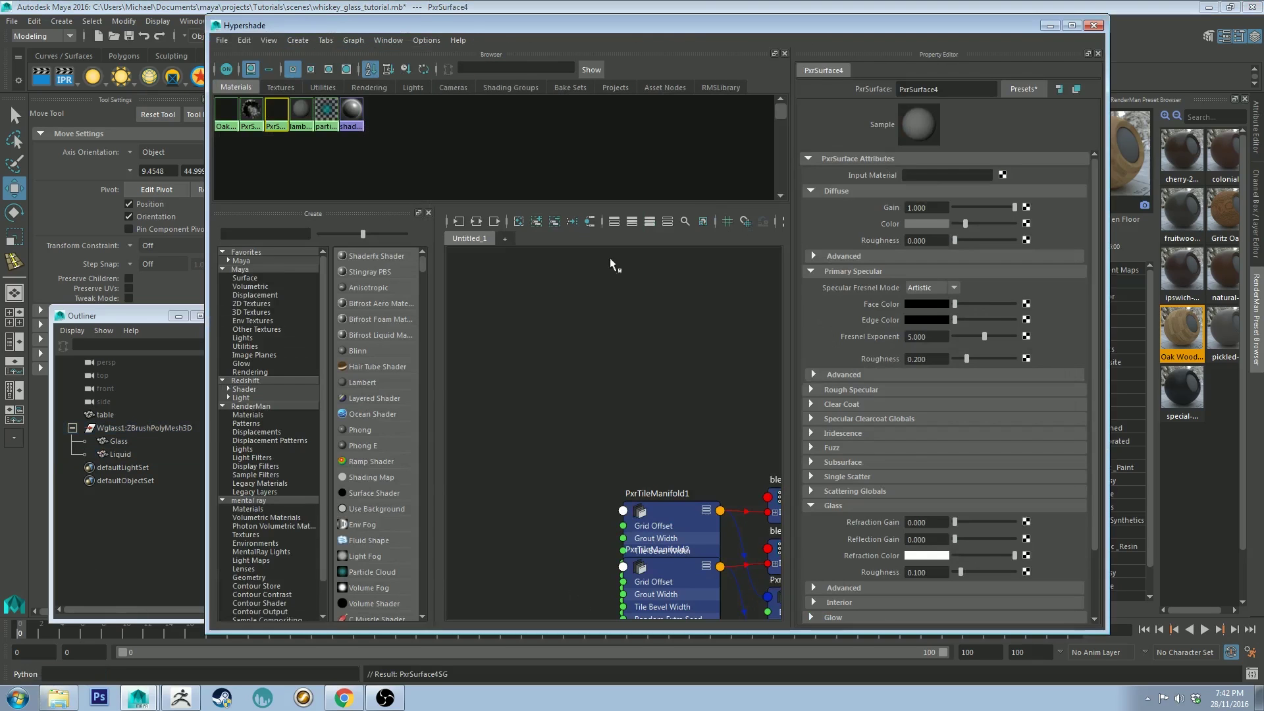
key(BackSpace)
text(liqui)
key(Return)
click(250, 111)
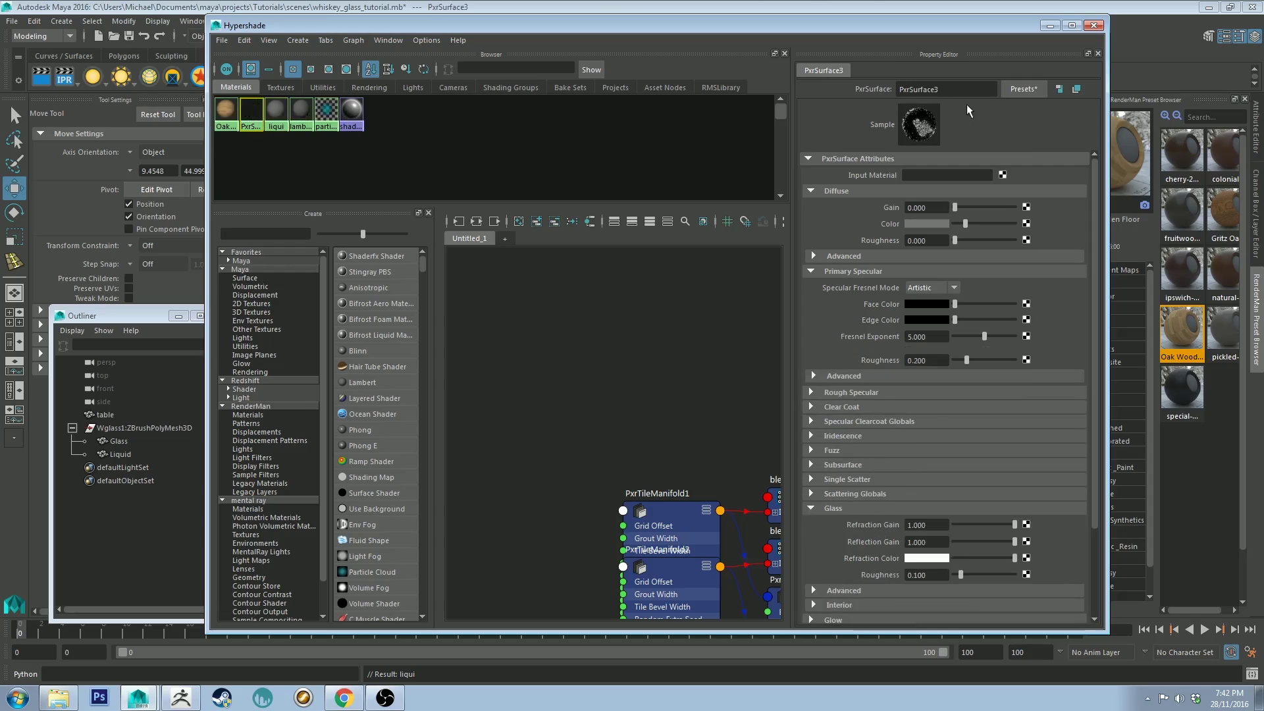
text(glass)
key(Return)
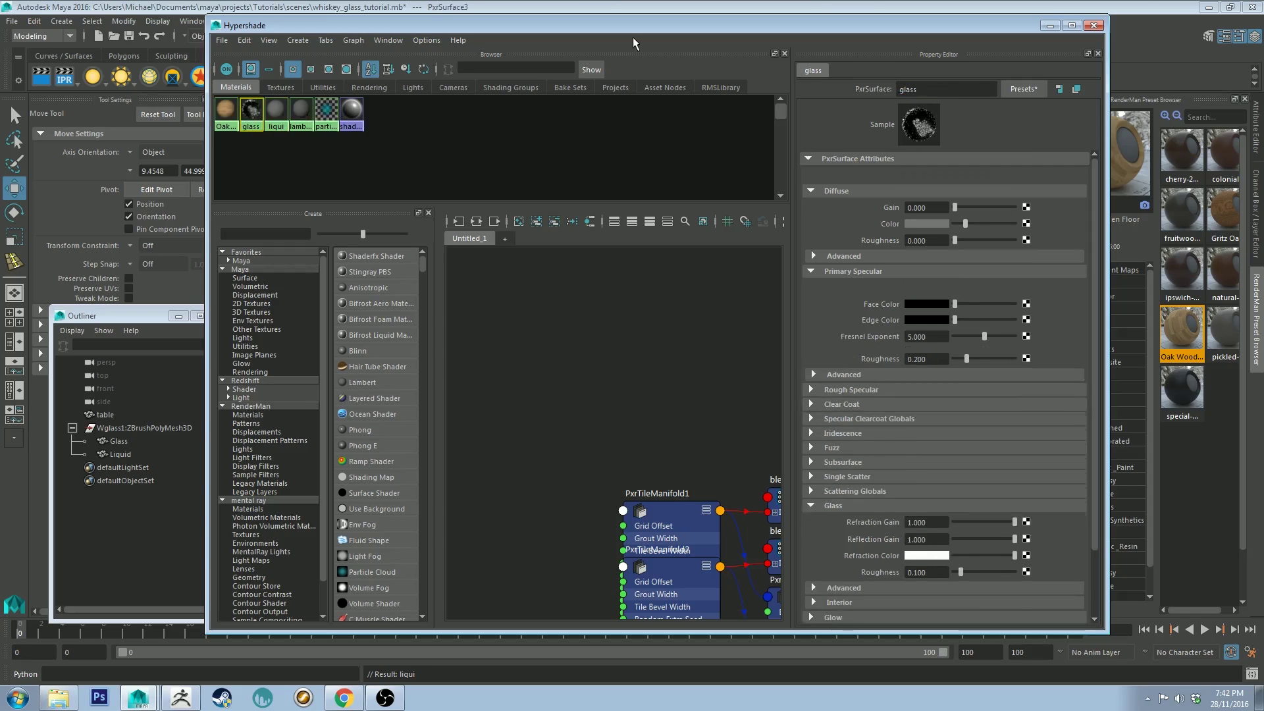
Set the liqui material's diffuse gain to 0 and its refraction gain and reflection gain to 1.
click(226, 111)
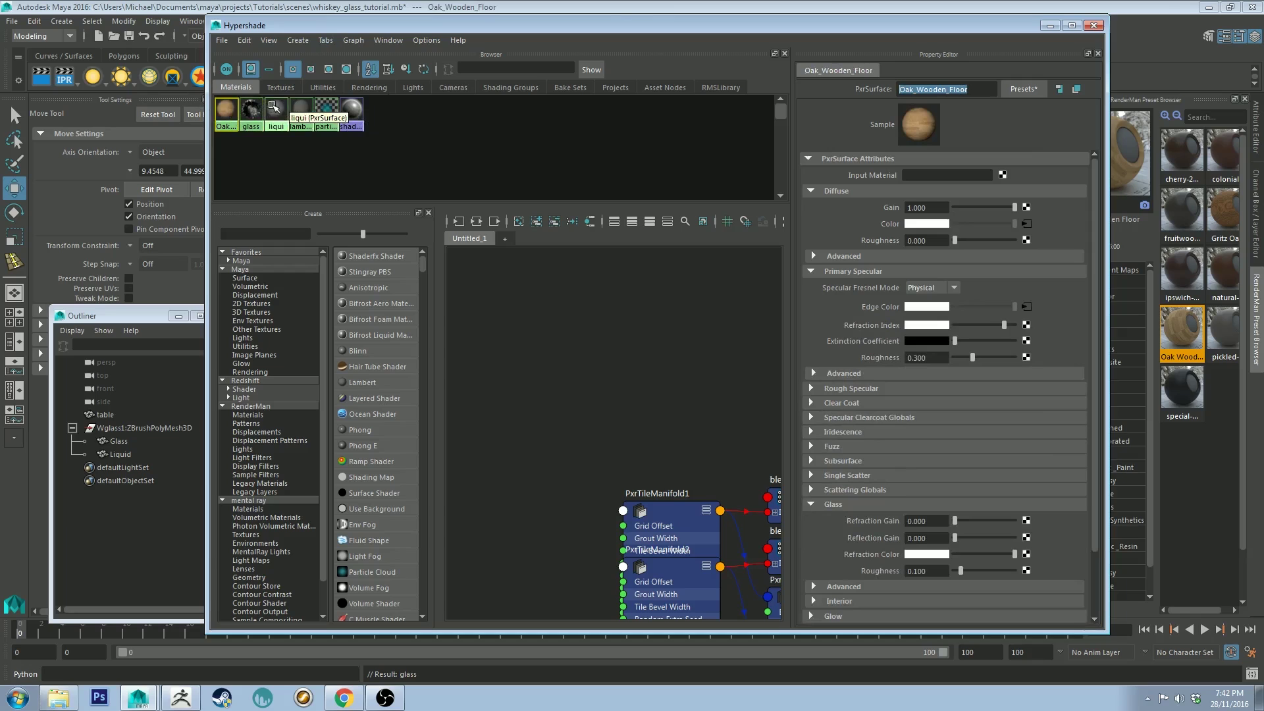
click(277, 110)
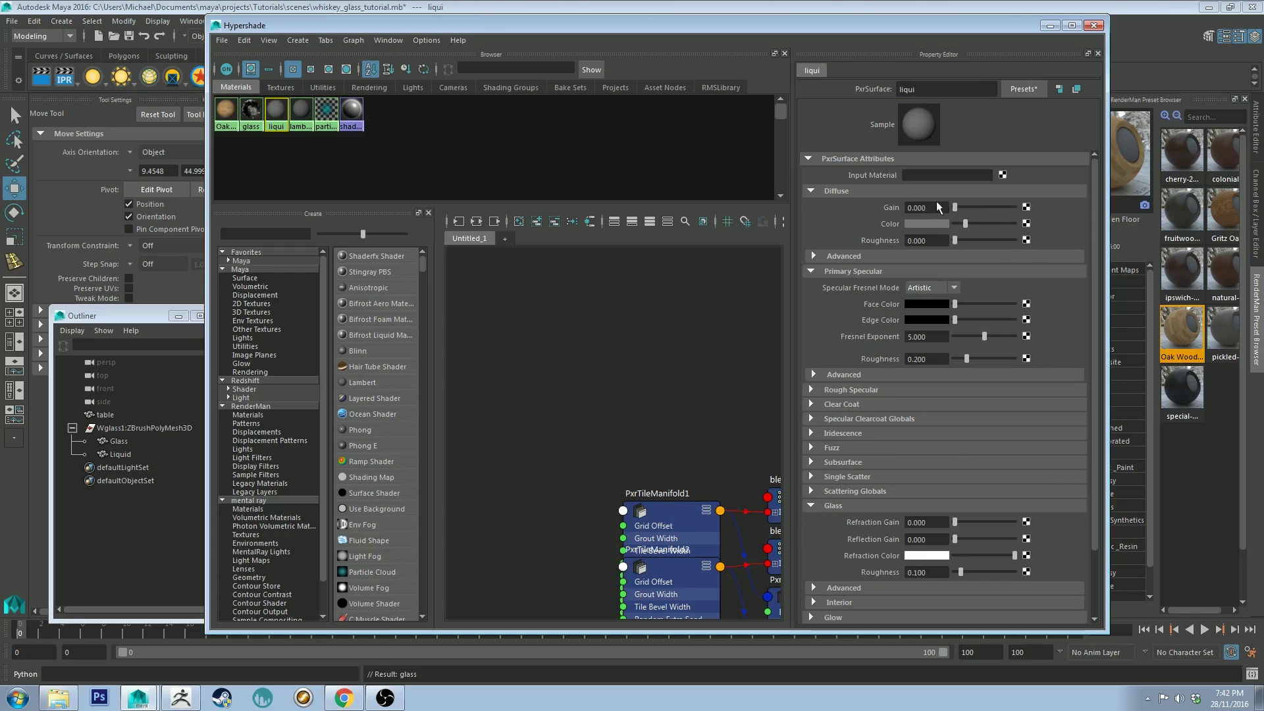
drag(951, 525, 1045, 520)
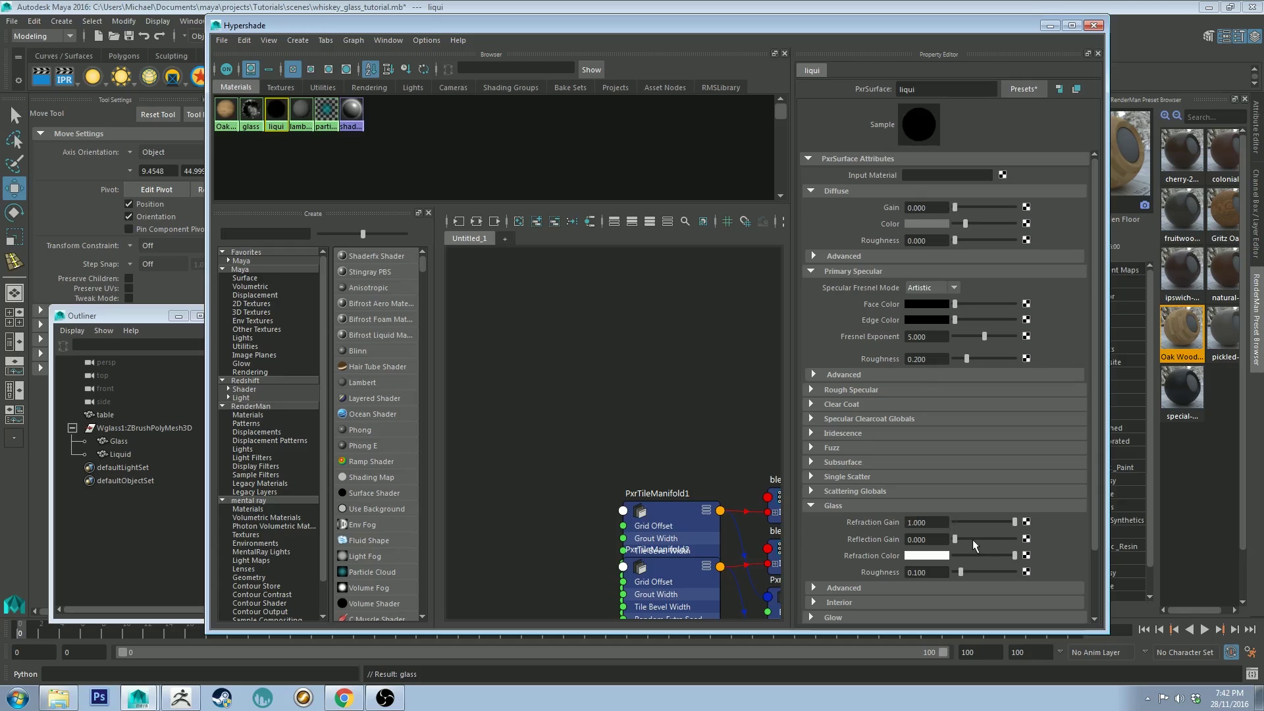
drag(967, 540, 1059, 543)
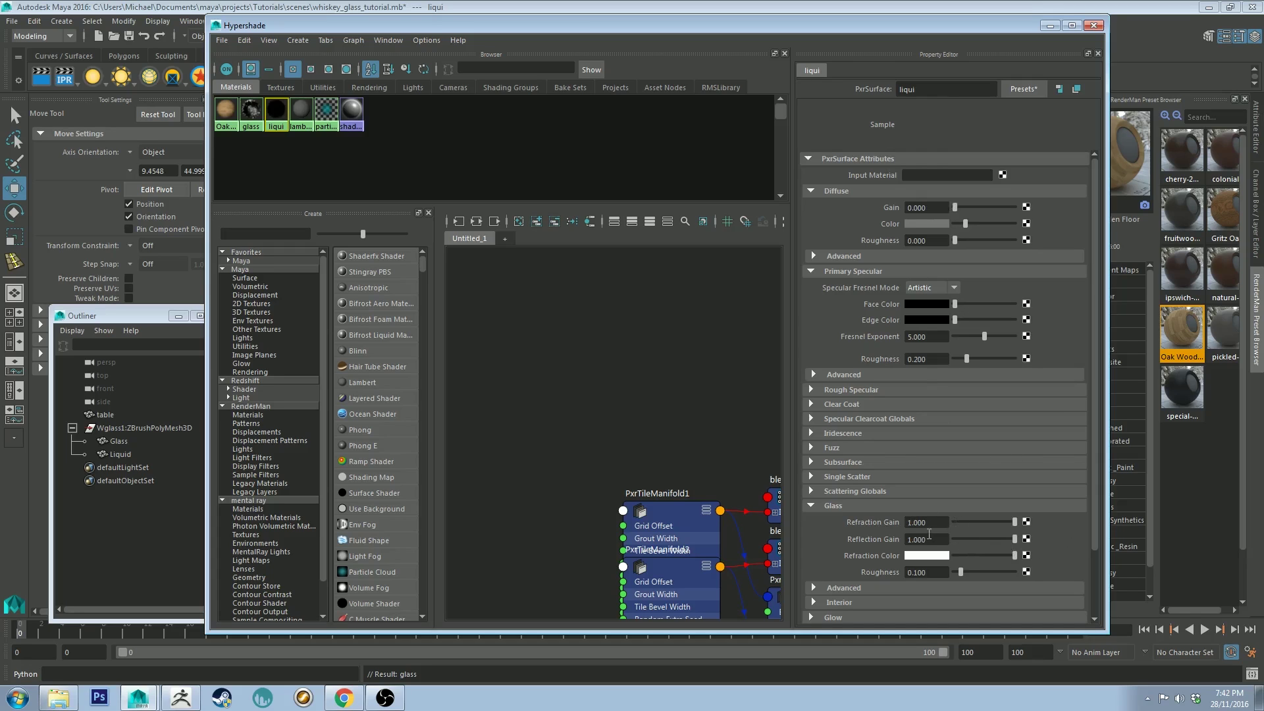
Set the liqui material's glass refraction color to an amber orange and get the Hypershade out of the way.
click(930, 557)
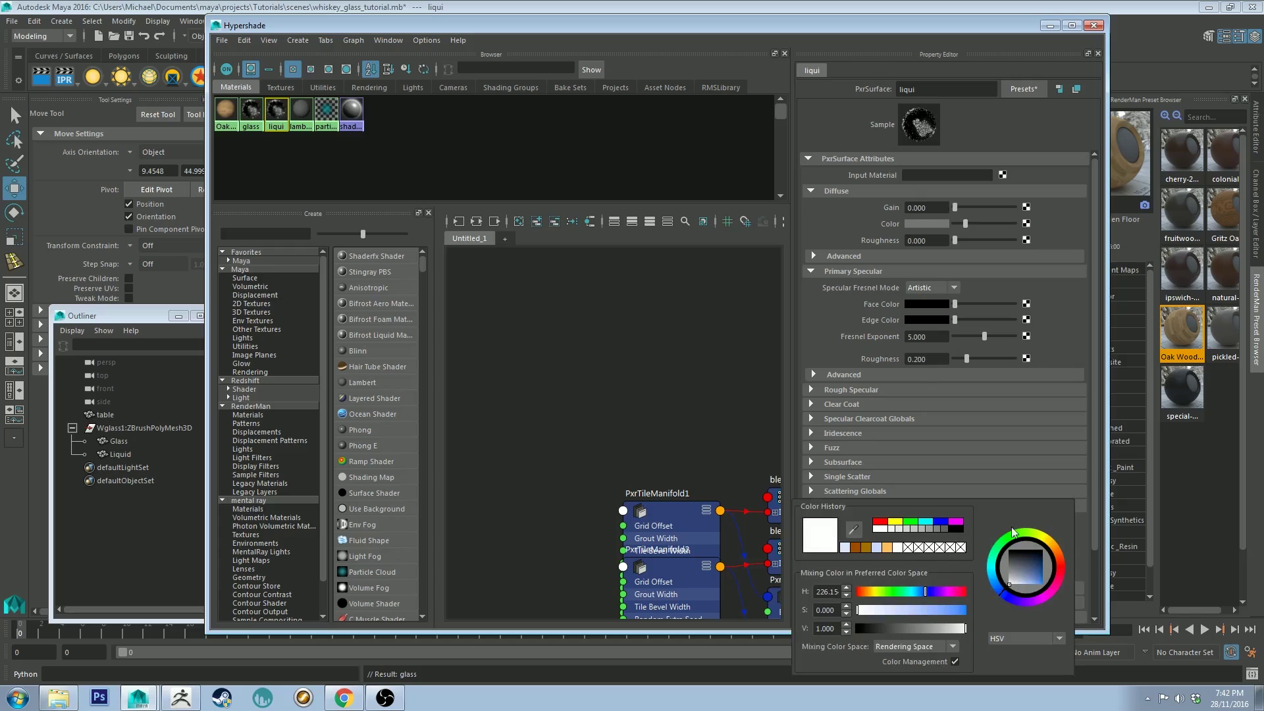
click(1059, 553)
drag(1032, 577, 1046, 580)
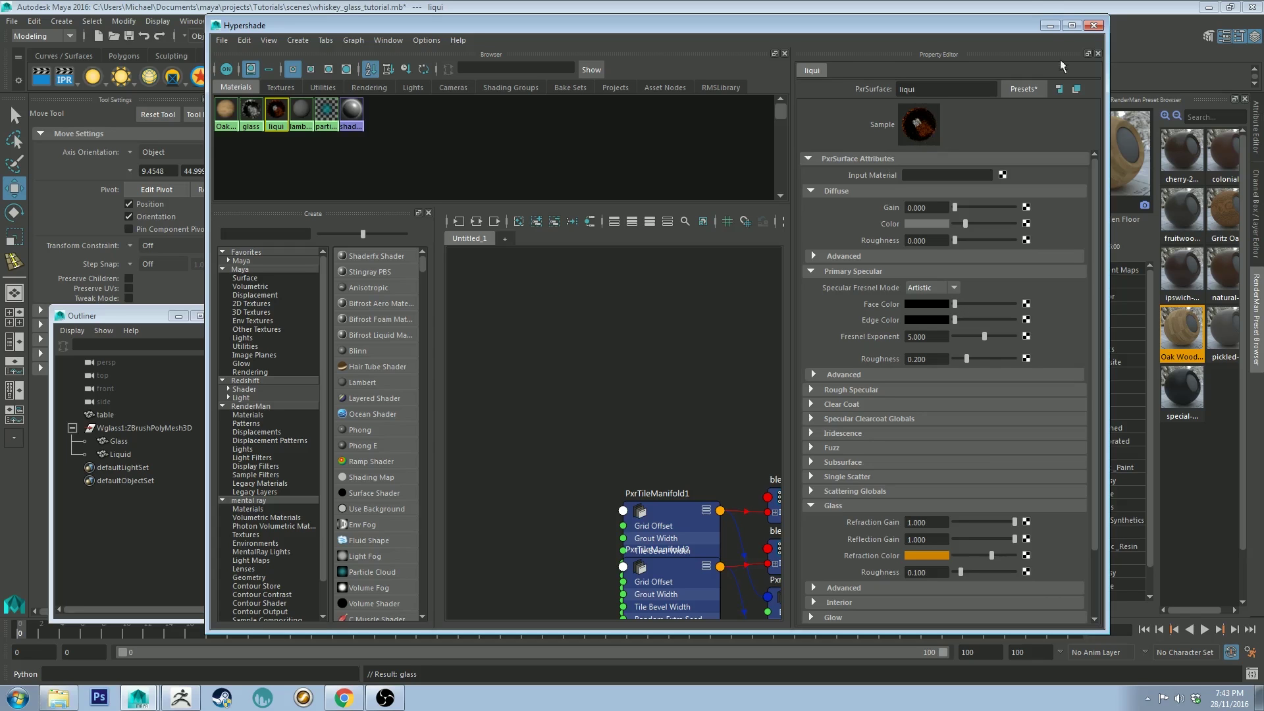
click(1049, 25)
Frame the glass in the perspective view and start an IPR render, with the enlarged render window beside Maya.
alt+drag(813, 283, 823, 242)
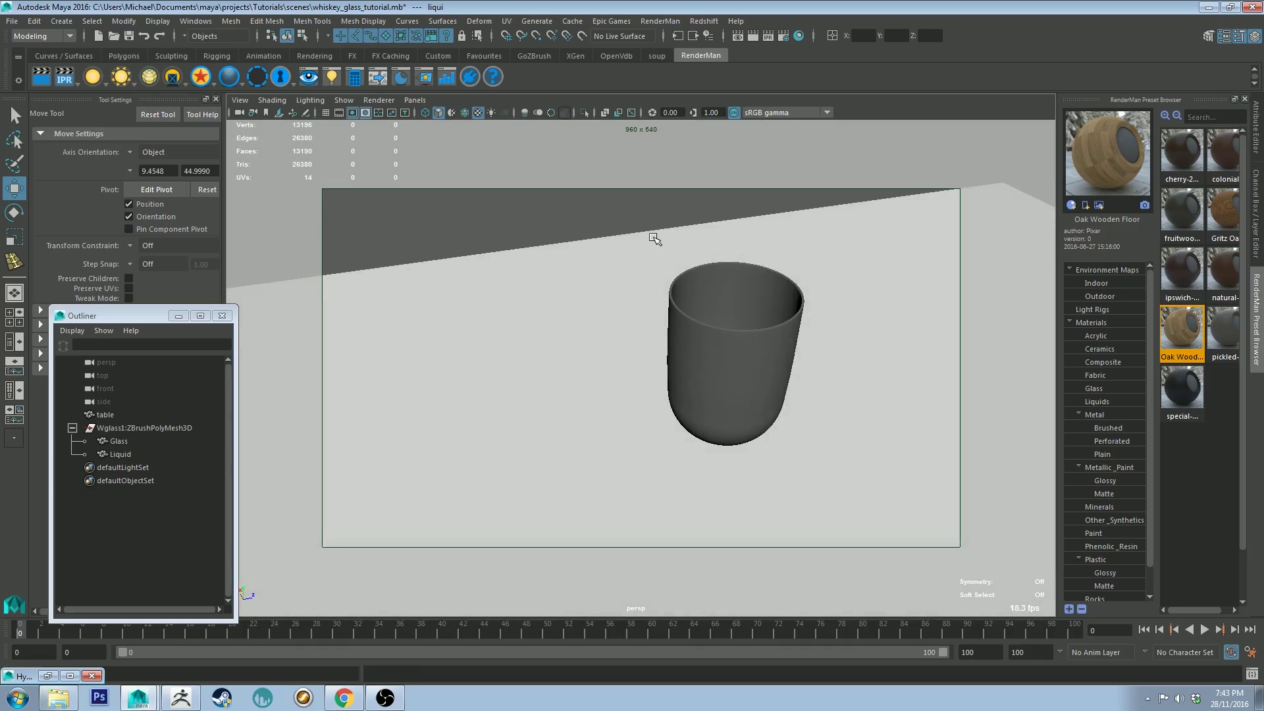
mouse_move(654, 239)
alt+mouse_down()
mouse_move(606, 248)
mouse_move(660, 236)
mouse_move(642, 235)
alt+mouse_up()
alt+right_drag(671, 325, 646, 277)
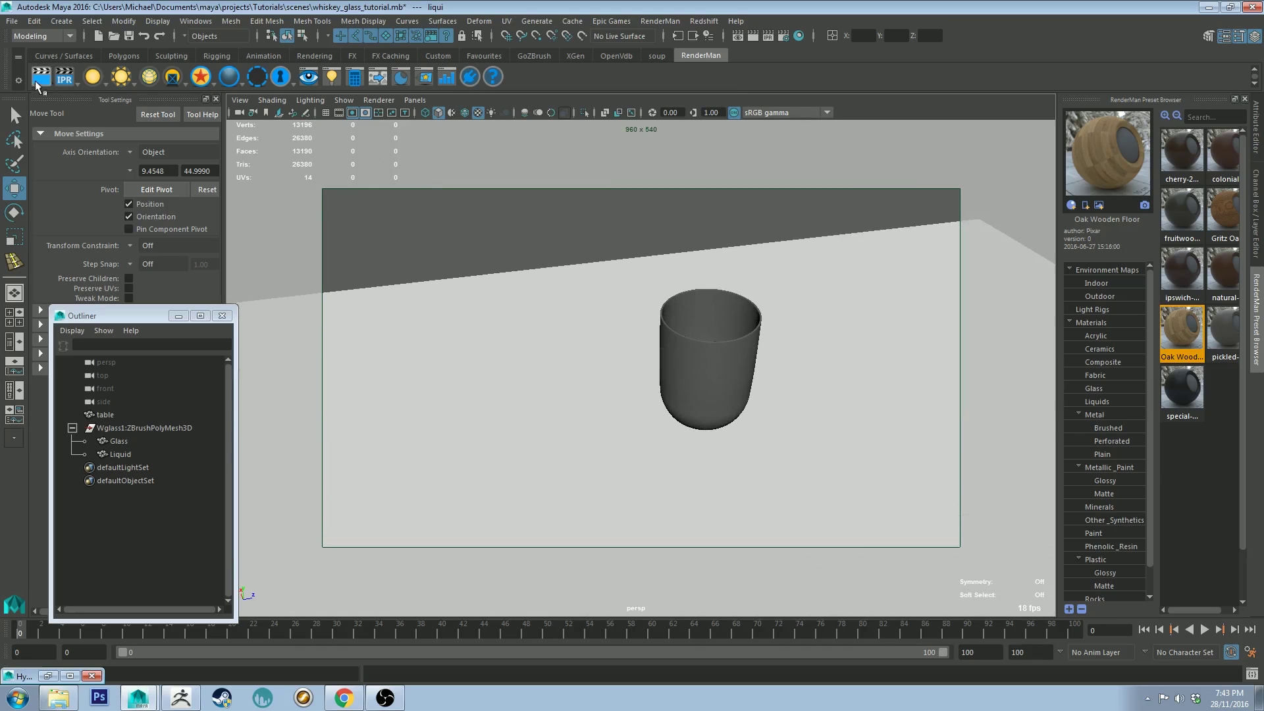
click(1225, 9)
drag(967, 18, 1016, 18)
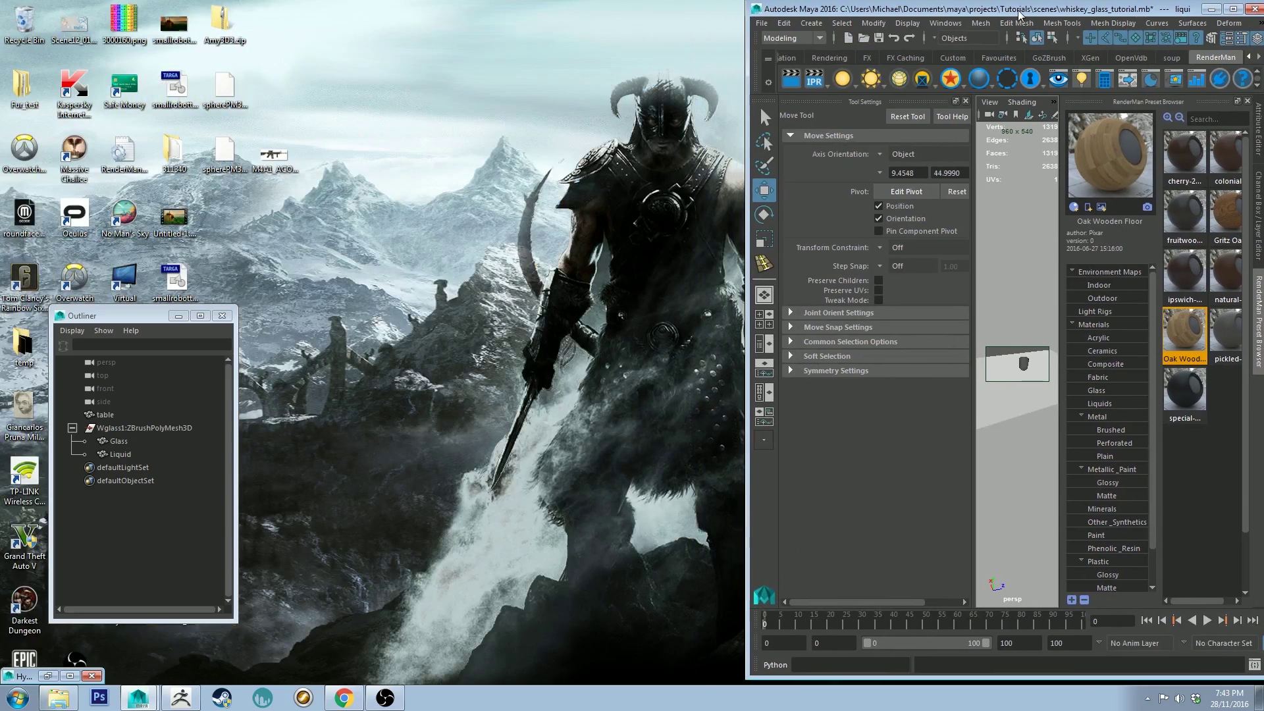
click(817, 80)
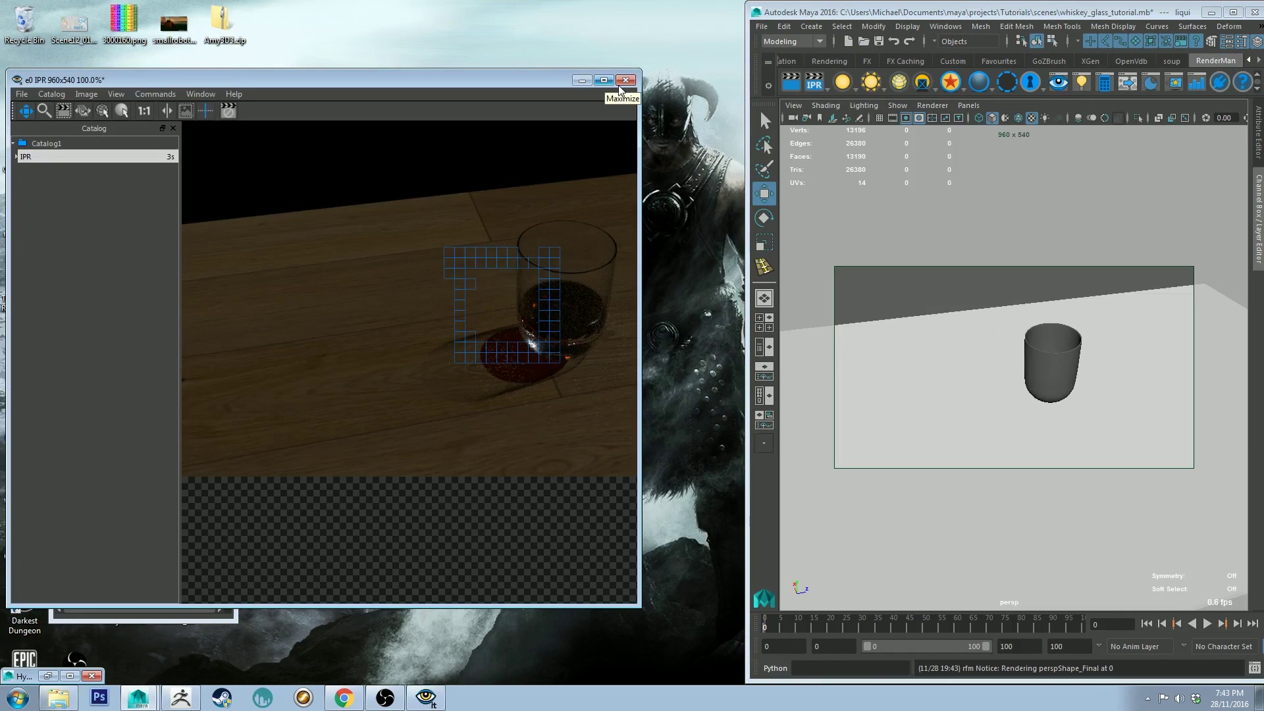
click(619, 86)
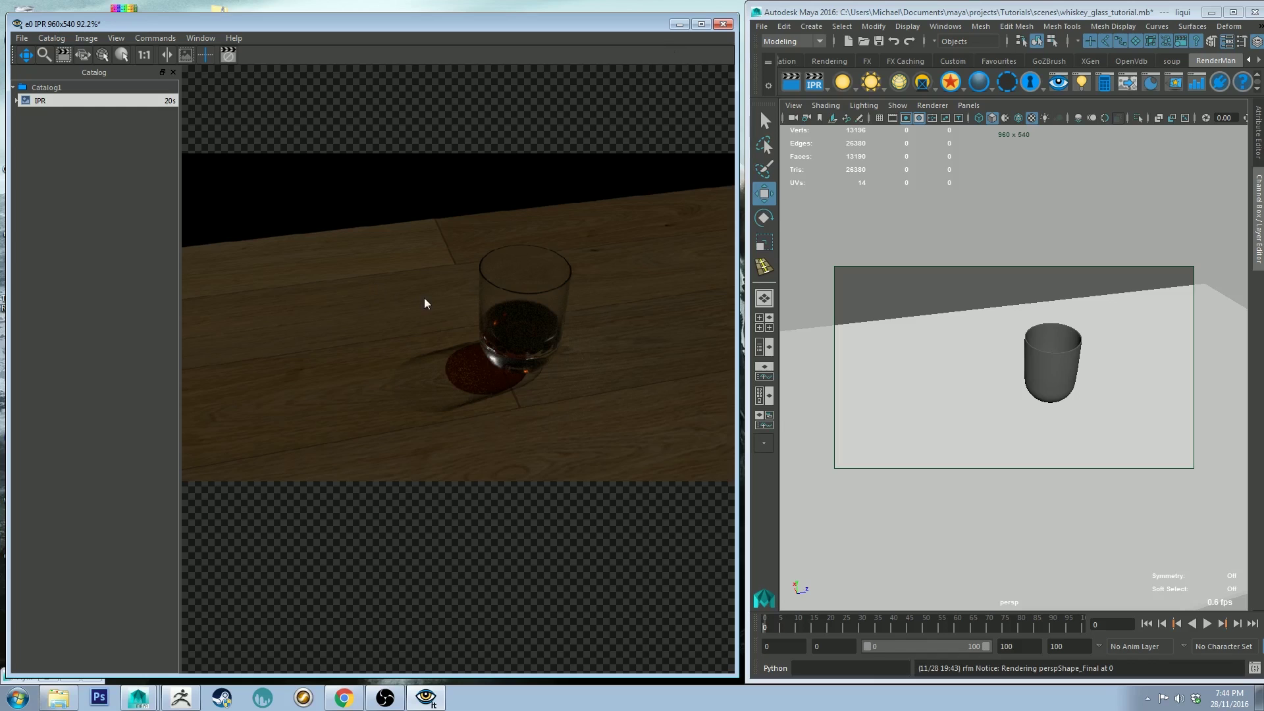
Stop the IPR render, restore Maya to full screen and minimize the Outliner.
click(828, 88)
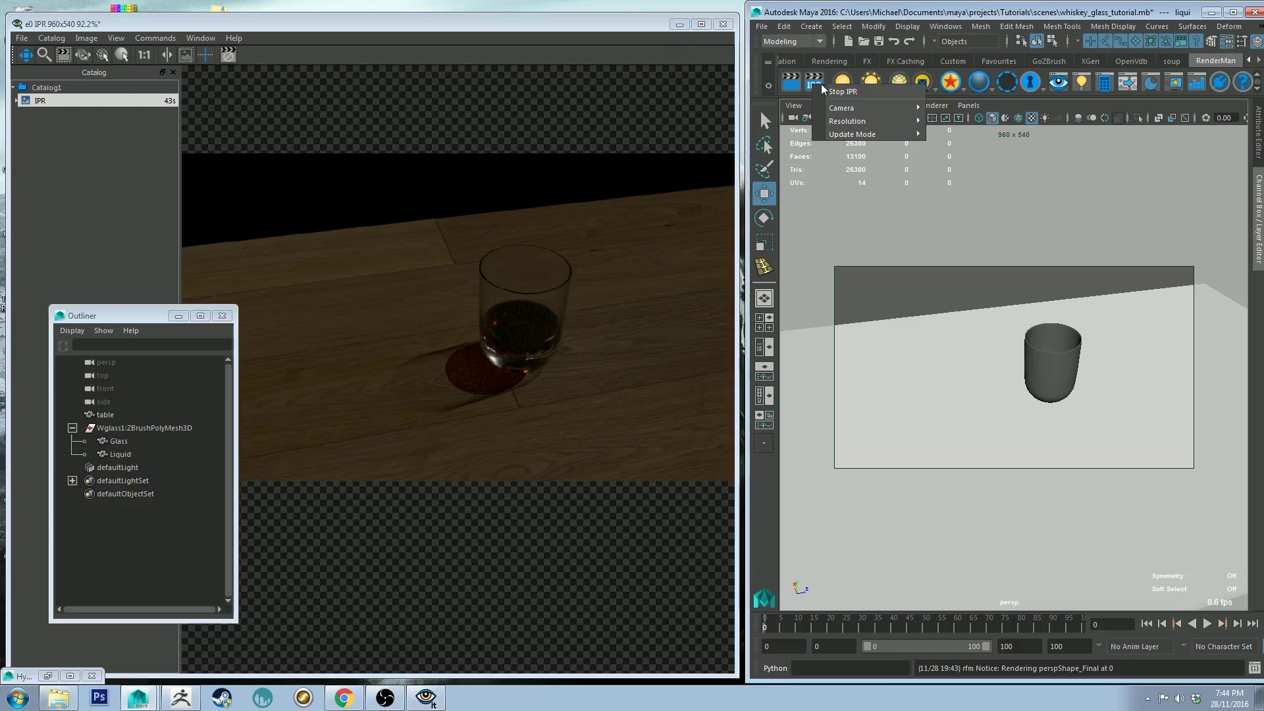
double_click(915, 12)
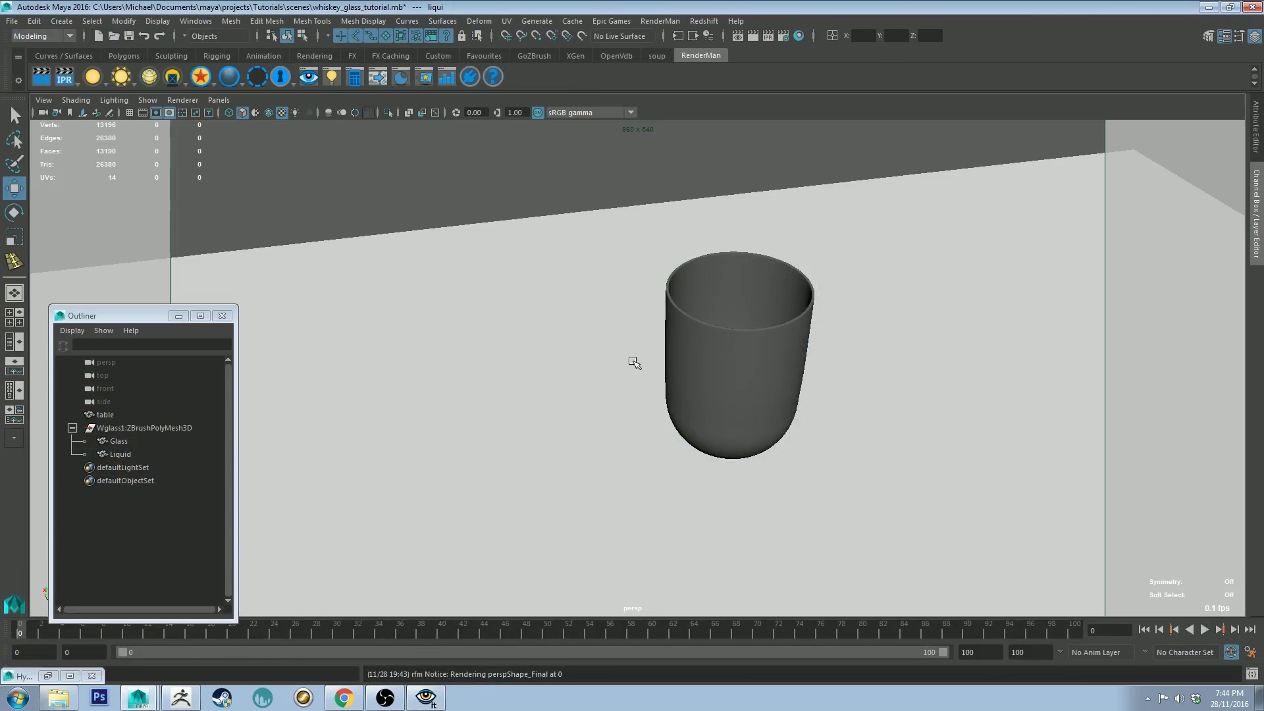
click(178, 315)
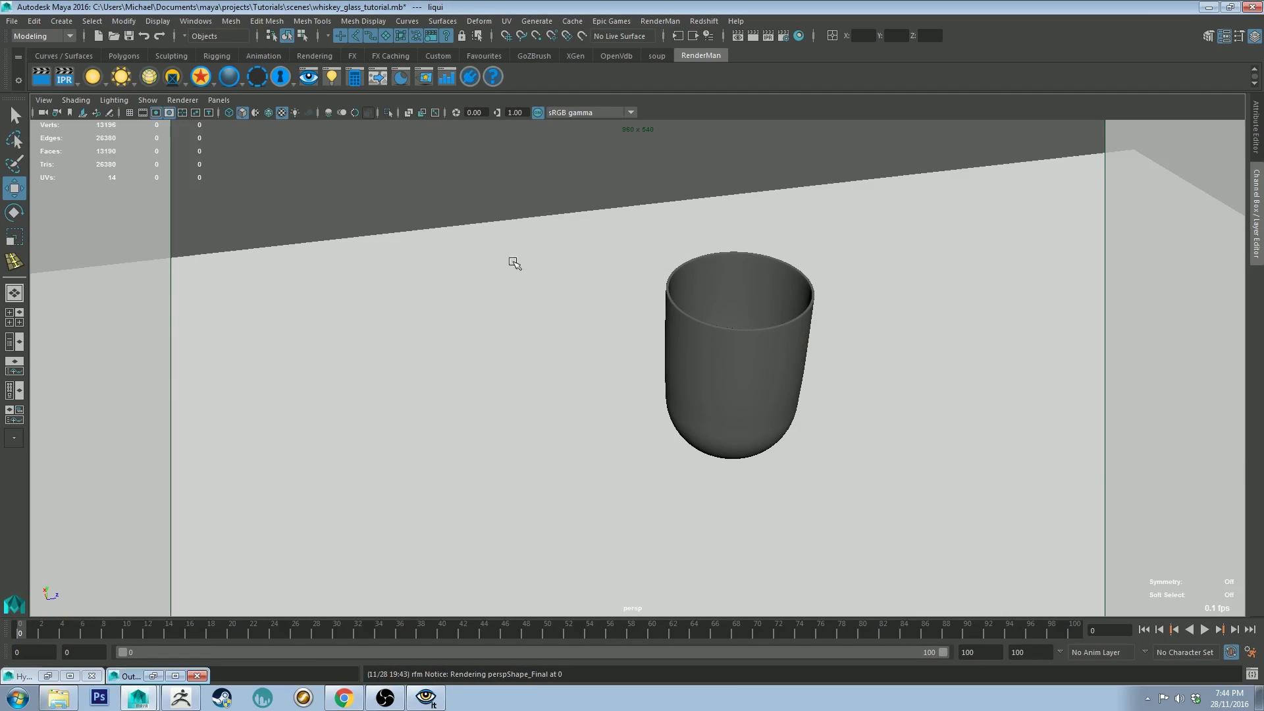
Create a PxrDiskLight, move it up and to the left of the glass, and rotate it toward the glass.
scroll(730, 324, up, 1)
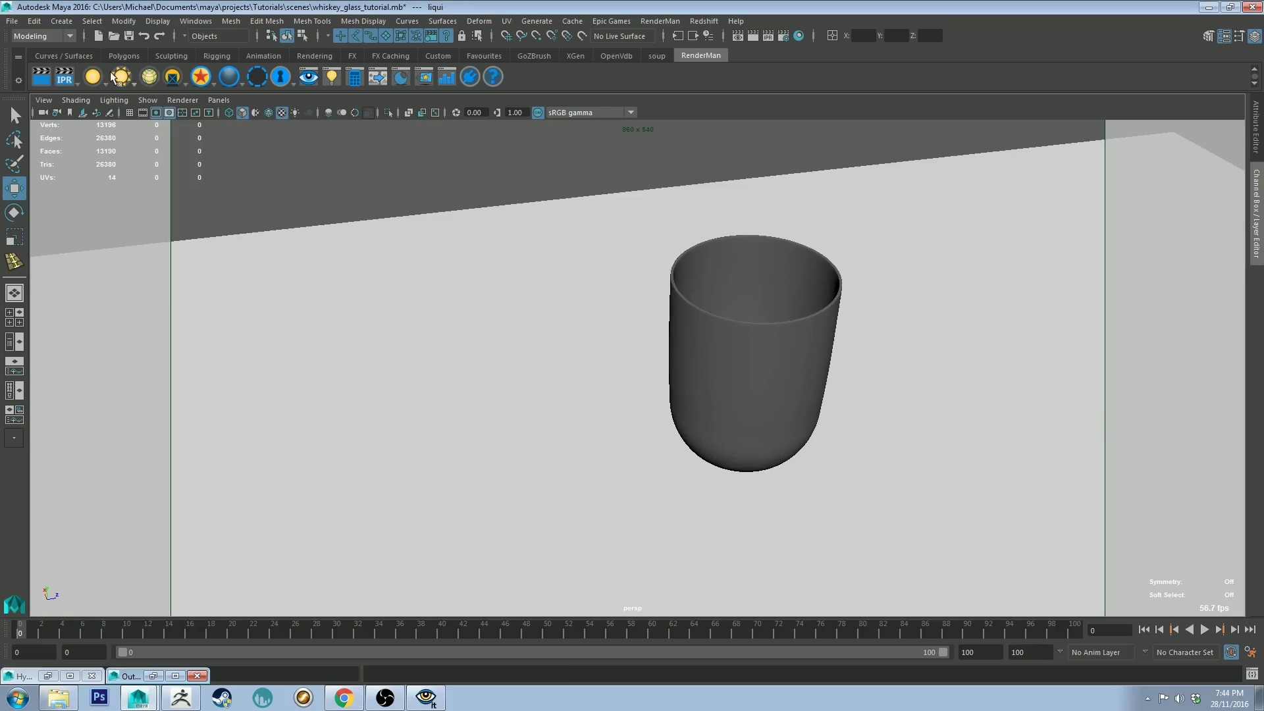
right_click(98, 80)
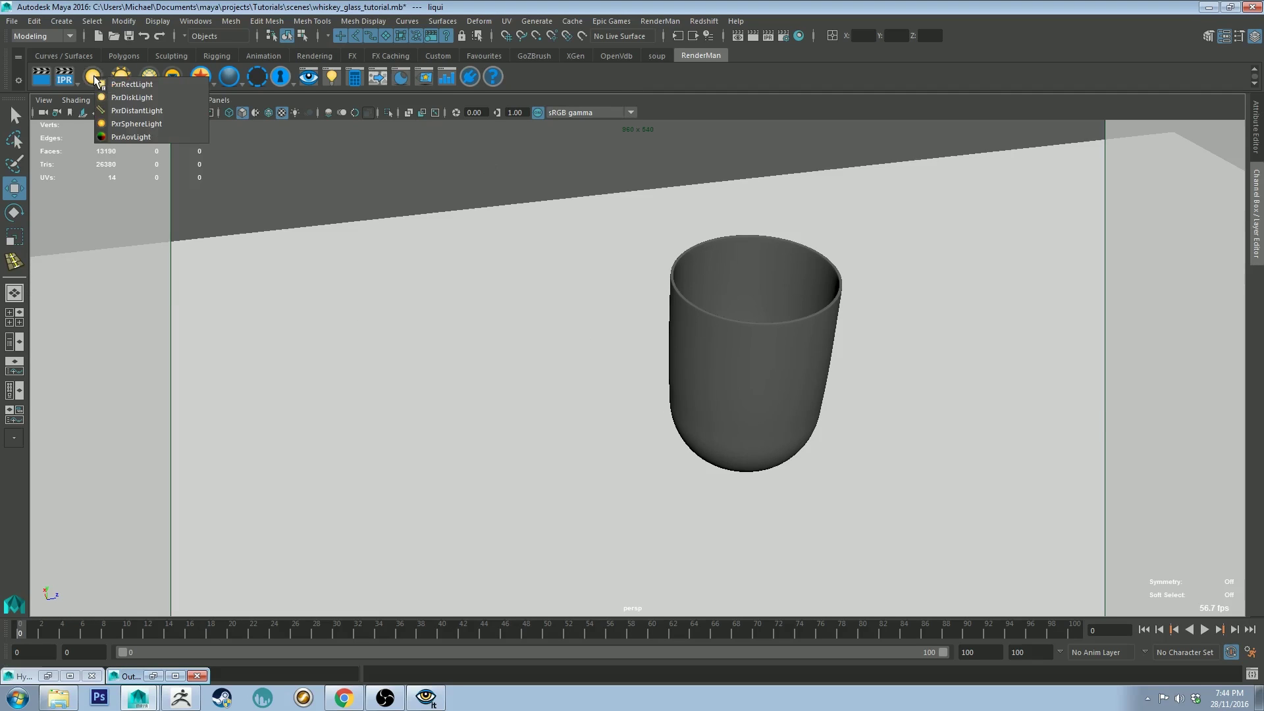
click(139, 98)
drag(800, 435, 298, 182)
key(e)
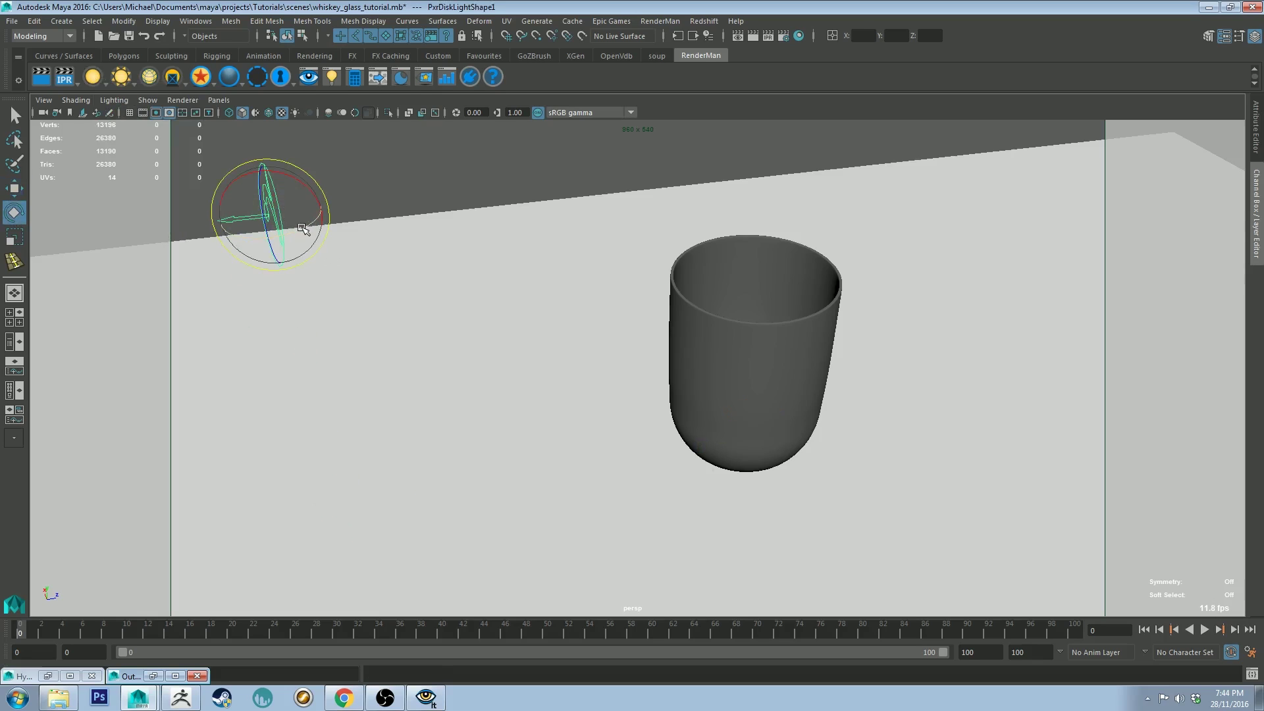
mouse_move(305, 229)
mouse_down()
mouse_move(266, 254)
mouse_move(236, 235)
mouse_up()
key(w)
drag(260, 165, 283, 169)
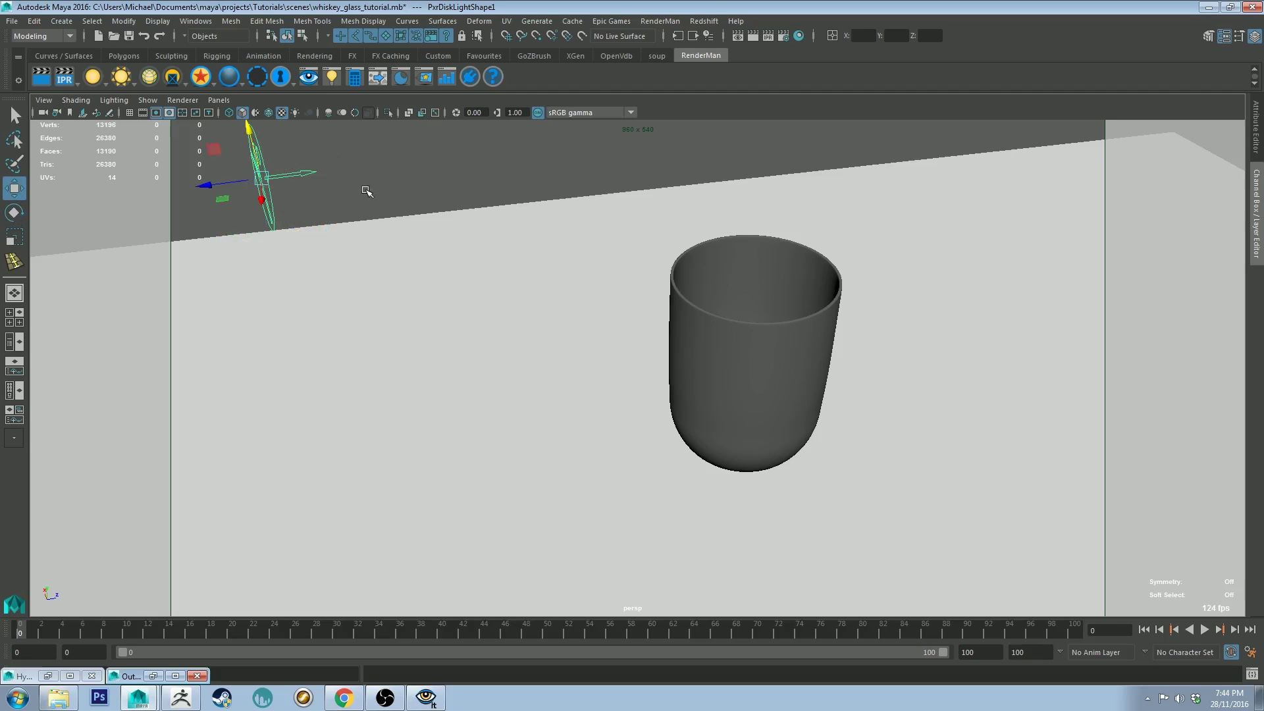
Refine the disk light's rotation and position so it aims down at the glass from behind and to its left.
key(e)
drag(283, 150, 435, 207)
mouse_move(677, 317)
mouse_down()
mouse_move(666, 318)
mouse_move(684, 283)
mouse_move(688, 315)
mouse_up()
alt+drag(727, 241, 533, 174)
key(w)
drag(466, 245, 494, 227)
key(e)
key(w)
drag(463, 163, 514, 204)
alt+drag(514, 204, 569, 251)
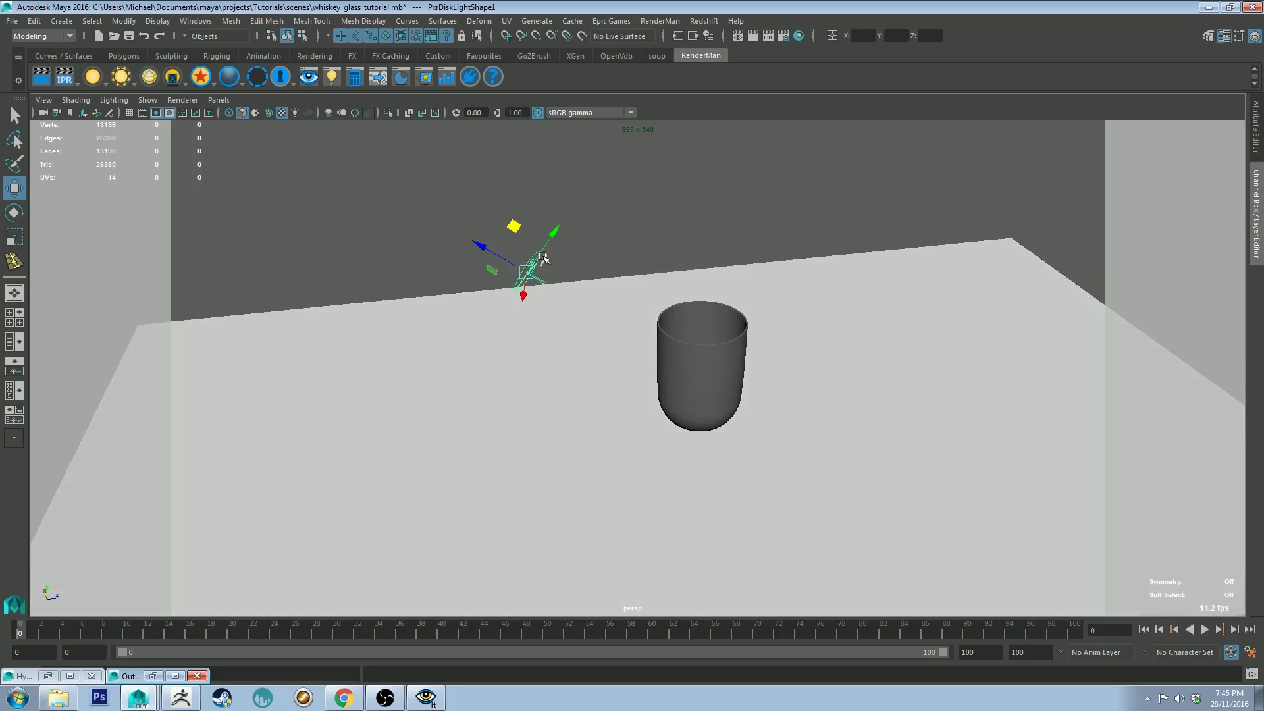
alt+drag(527, 290, 471, 260)
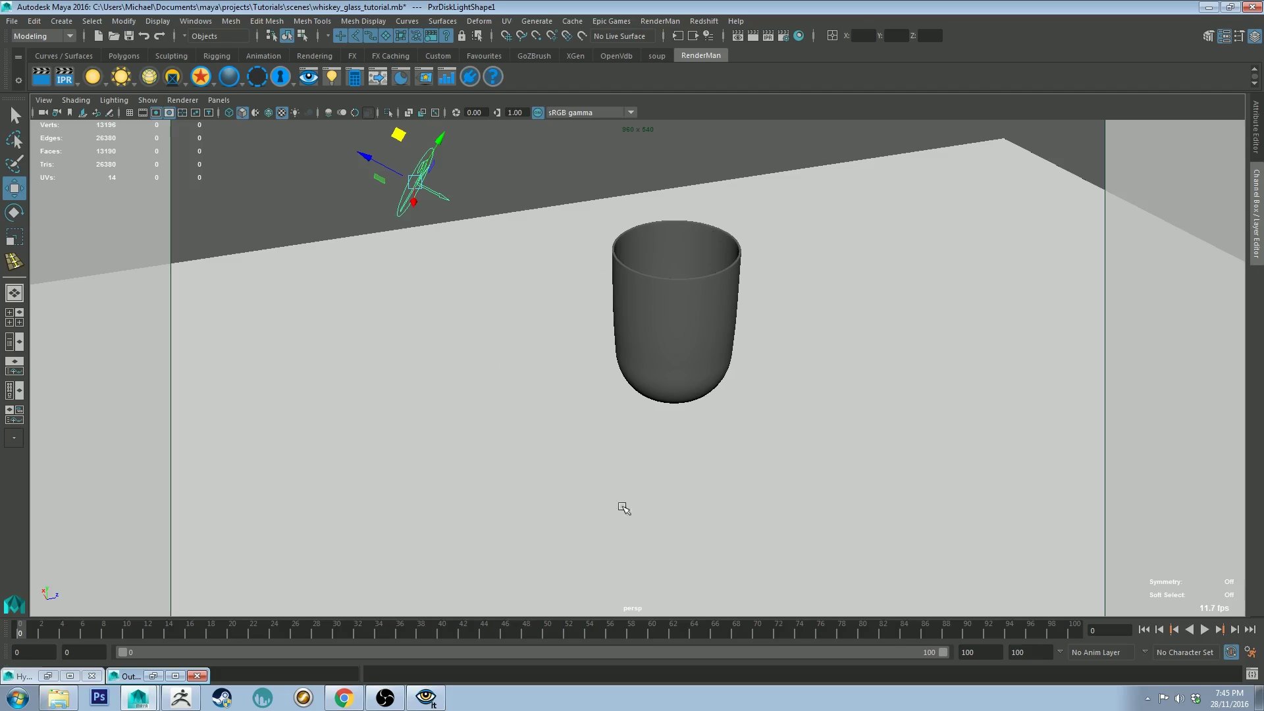
alt+drag(460, 344, 522, 426)
scroll(541, 452, down, 3)
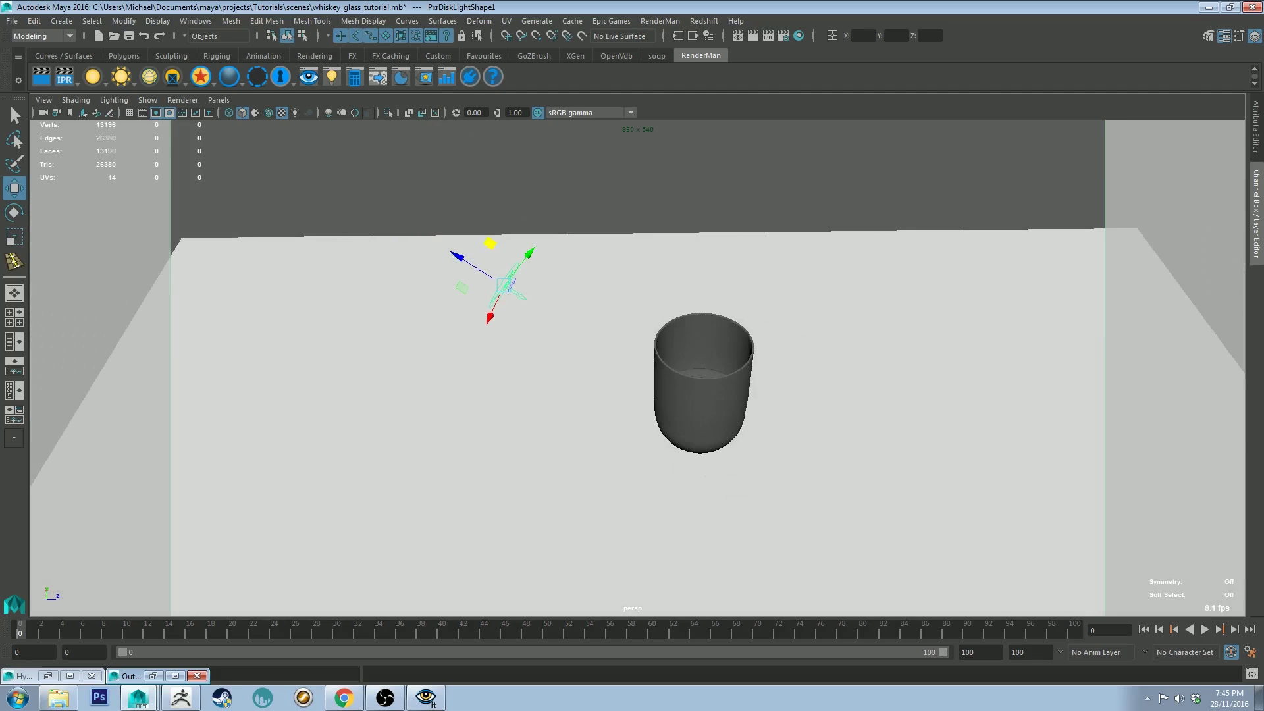
Set the disk light's intensity to 10 and deselect it.
click(1257, 127)
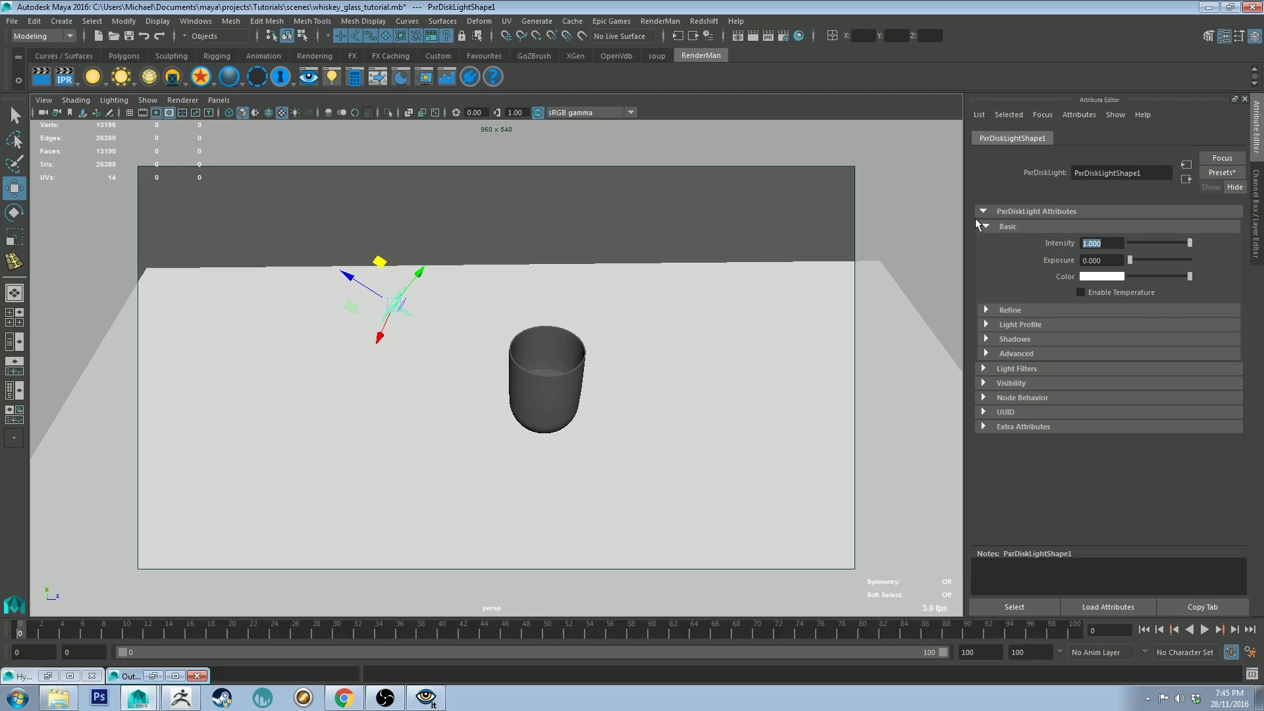
text(10)
key(Return)
click(676, 216)
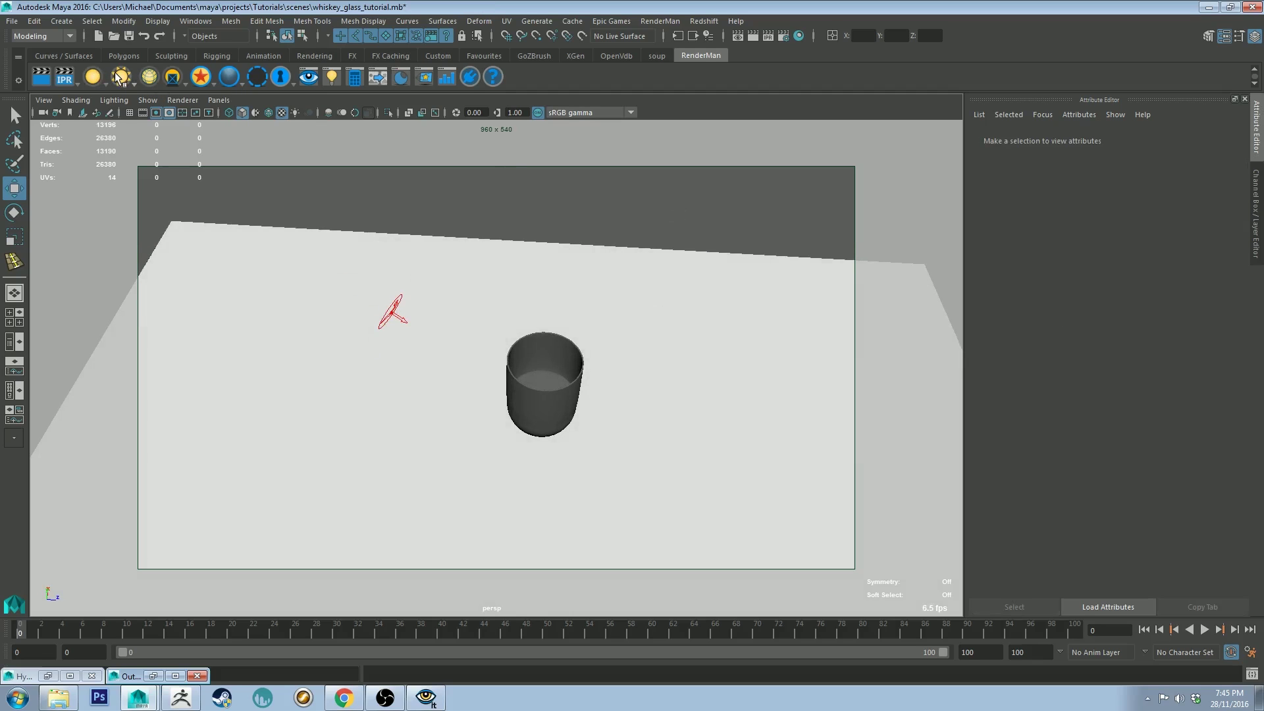
Create a second PxrDiskLight, place it above and behind the glass on the right, and rotate it toward the glass.
right_click(96, 79)
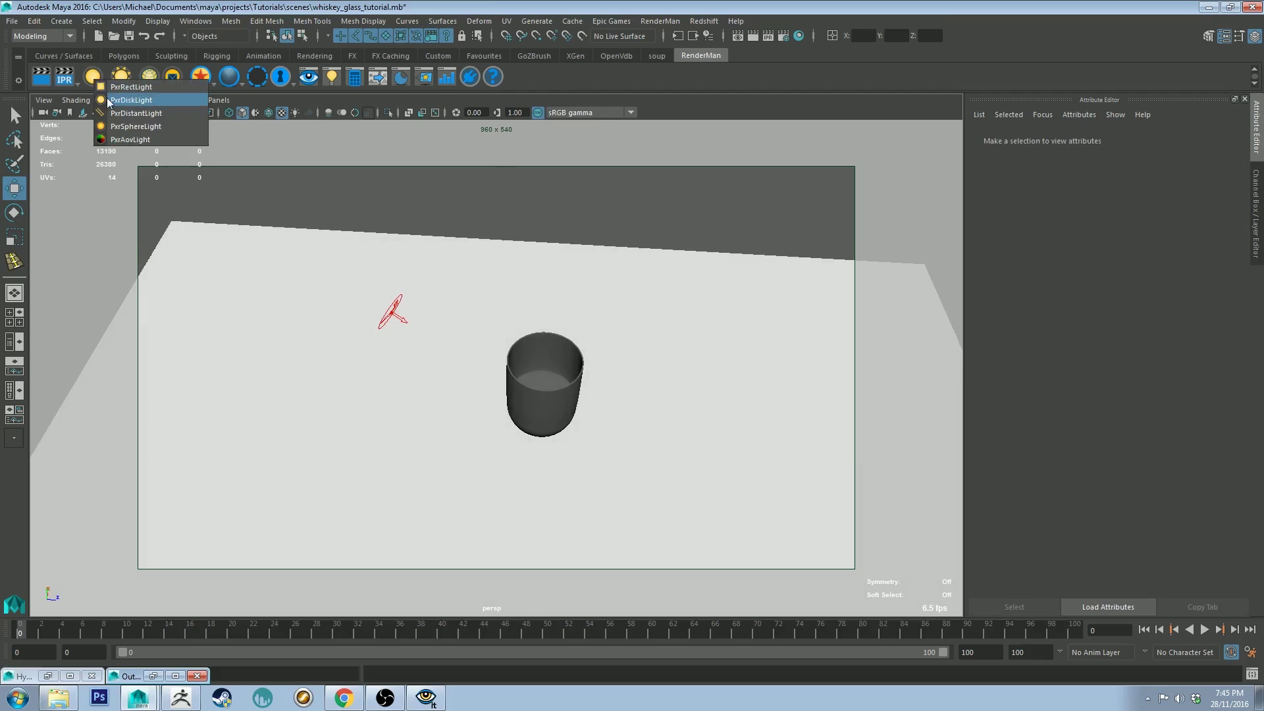
click(111, 100)
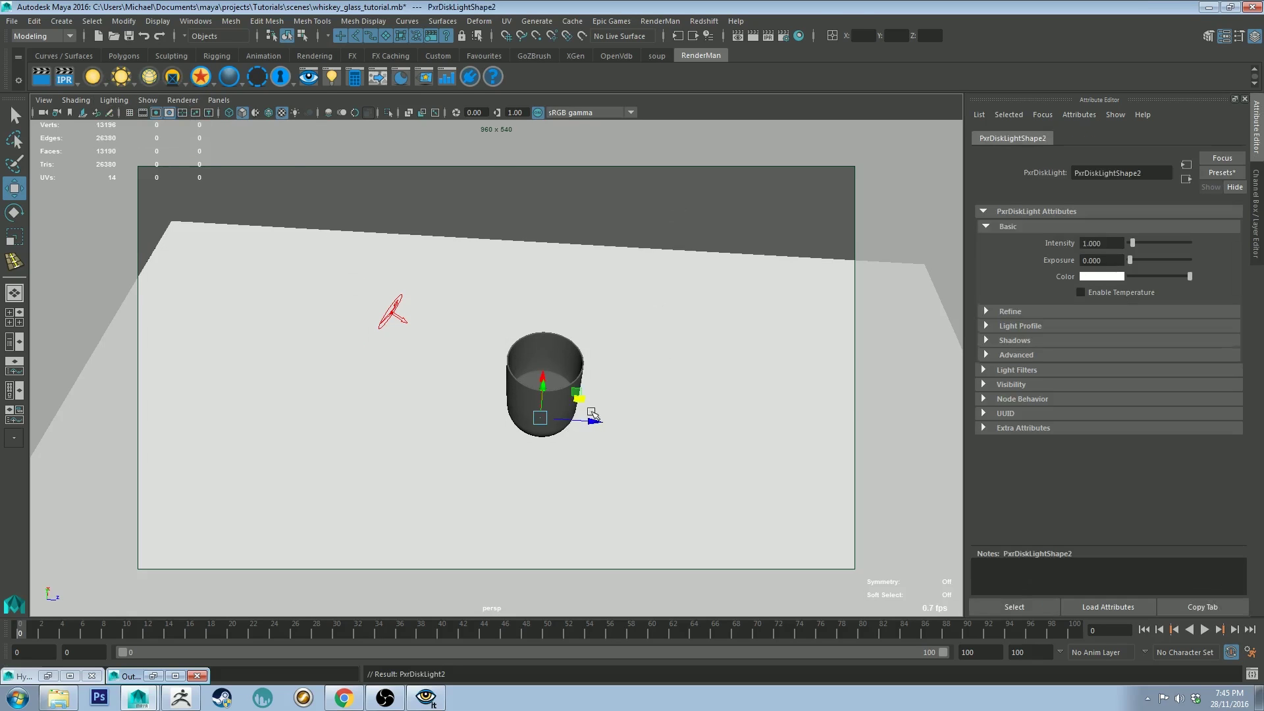
alt+drag(597, 398, 618, 276)
key(e)
key(w)
key(e)
key(w)
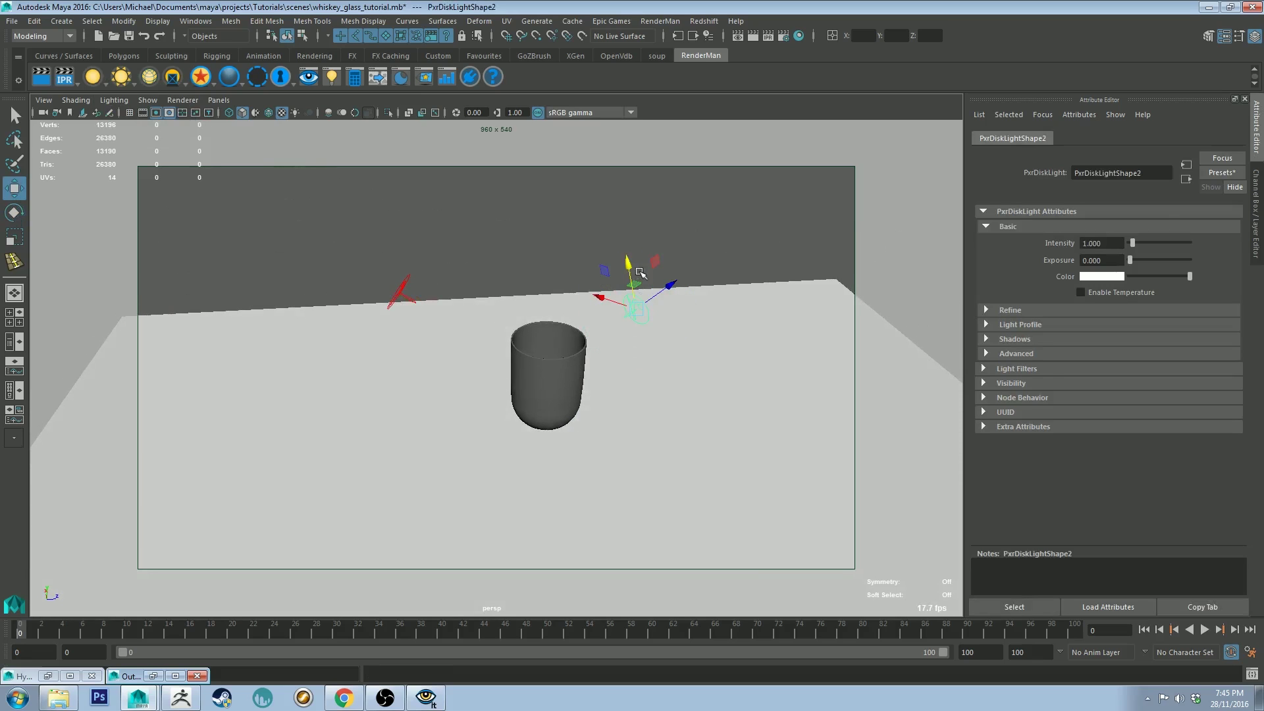
alt+drag(659, 245, 474, 381)
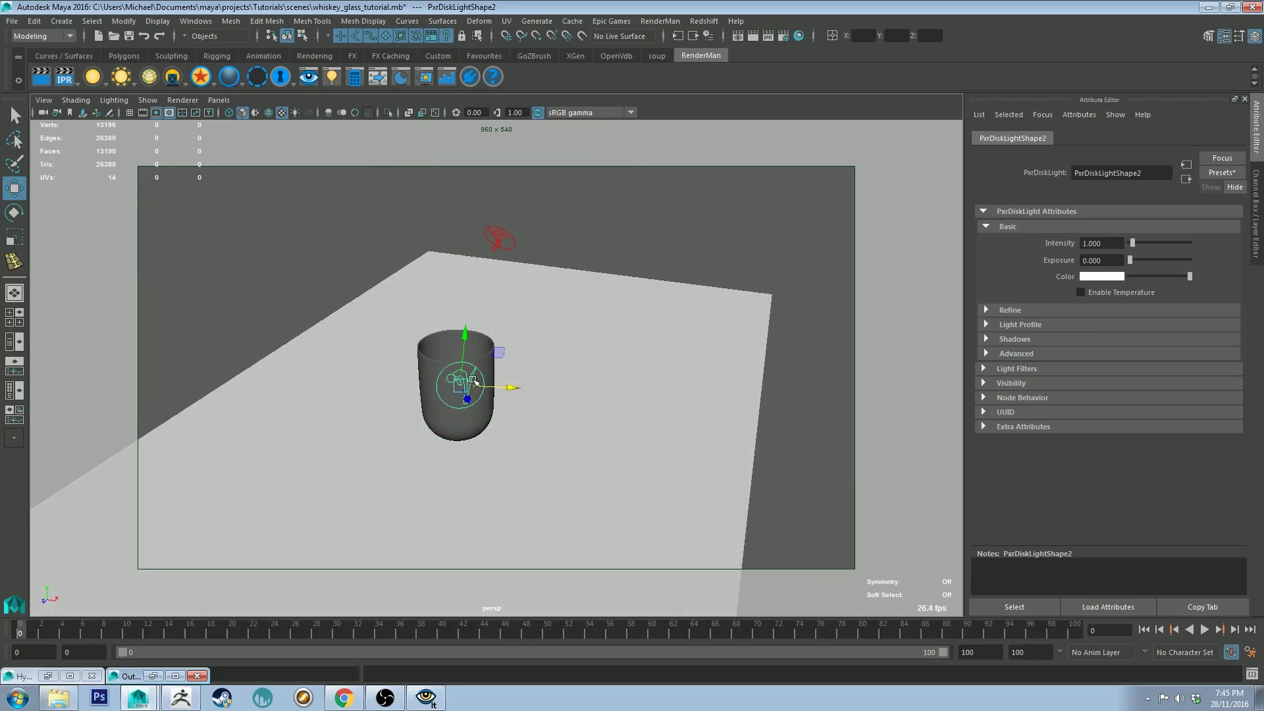
key(e)
drag(464, 329, 928, 323)
Set the second disk light's intensity to 2 and its color to a pale blue with saturation 0.327.
click(1108, 244)
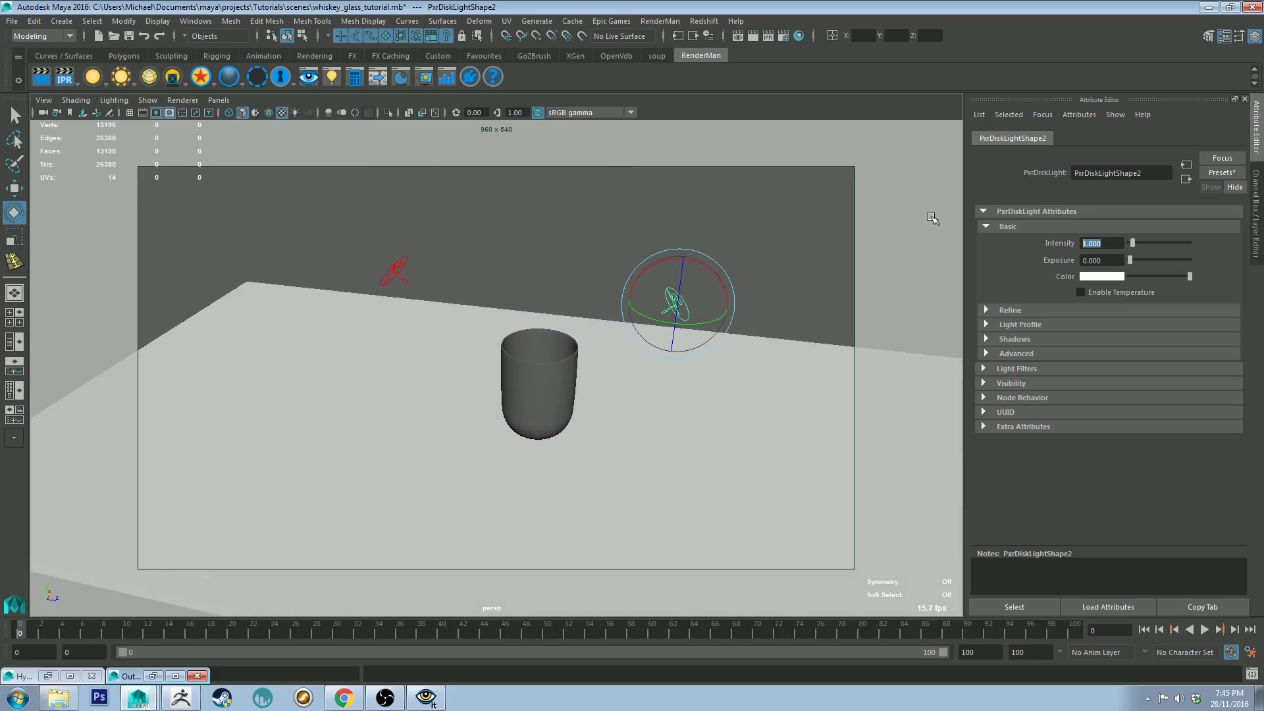
text(2)
key(Return)
click(1111, 275)
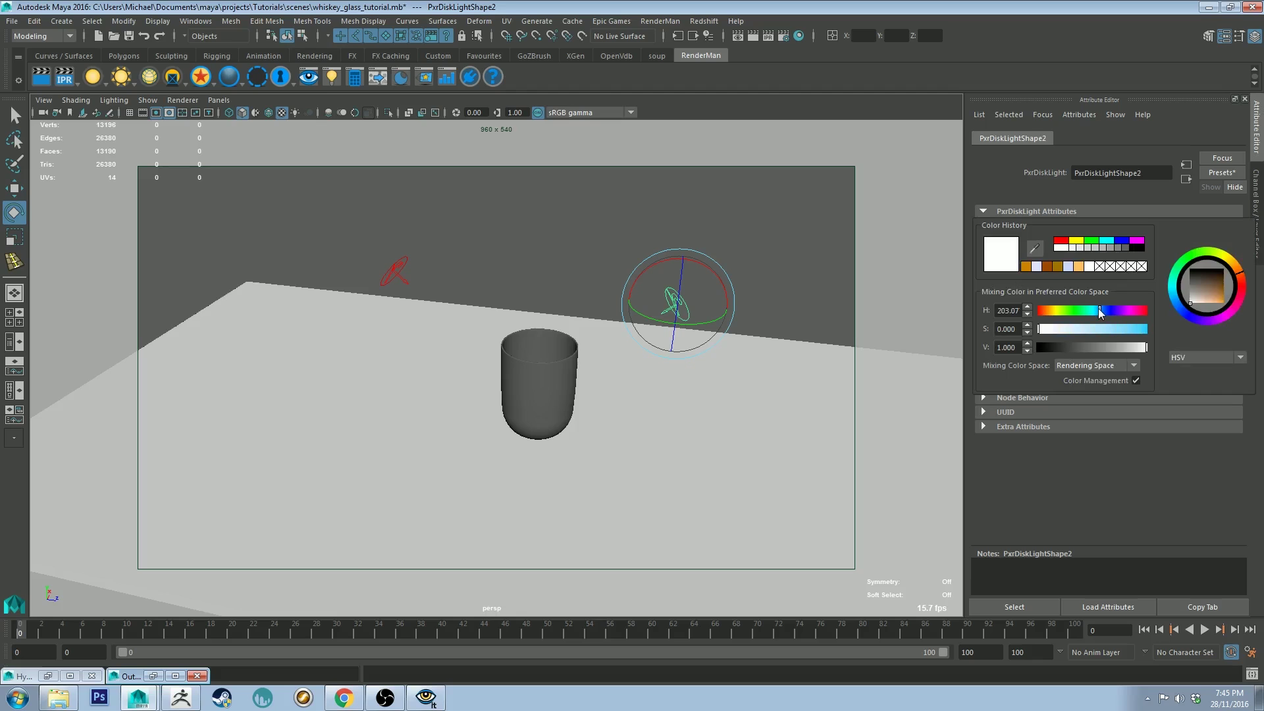
drag(1068, 331, 1072, 333)
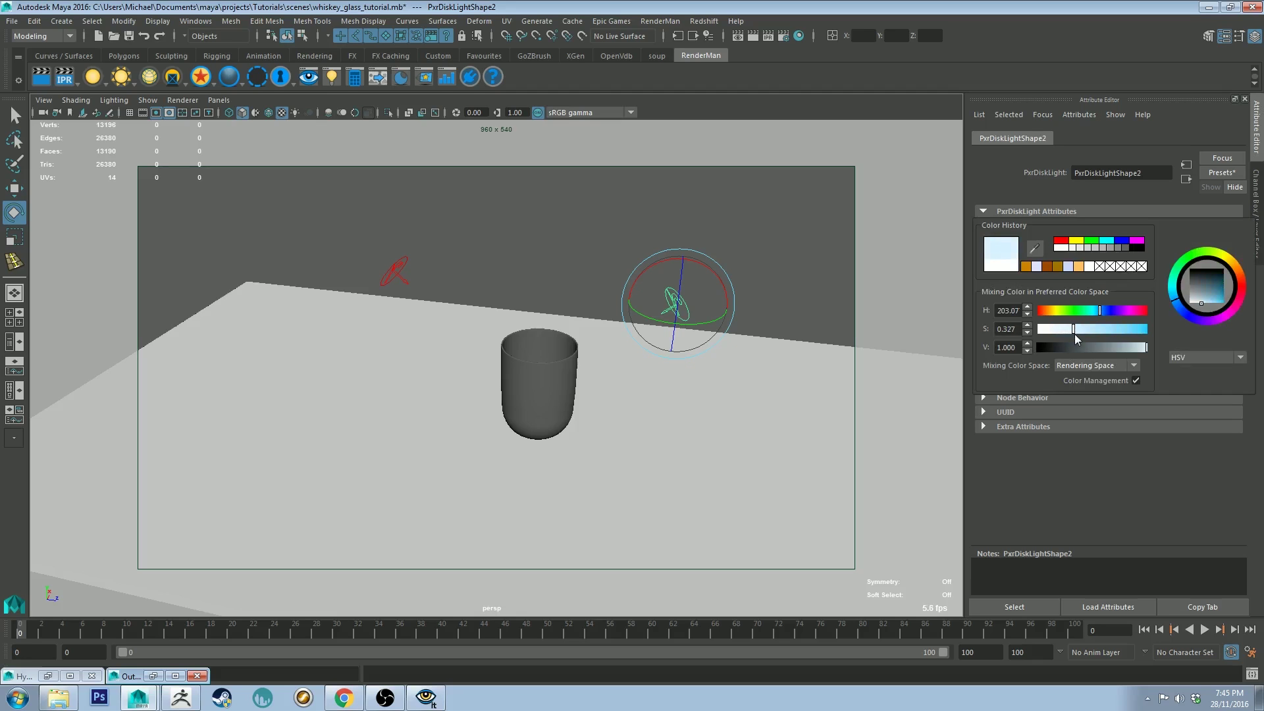
click(623, 277)
Compose the perspective camera for a closer view from above, with the glass right of centre in the frame.
alt+drag(606, 277, 618, 318)
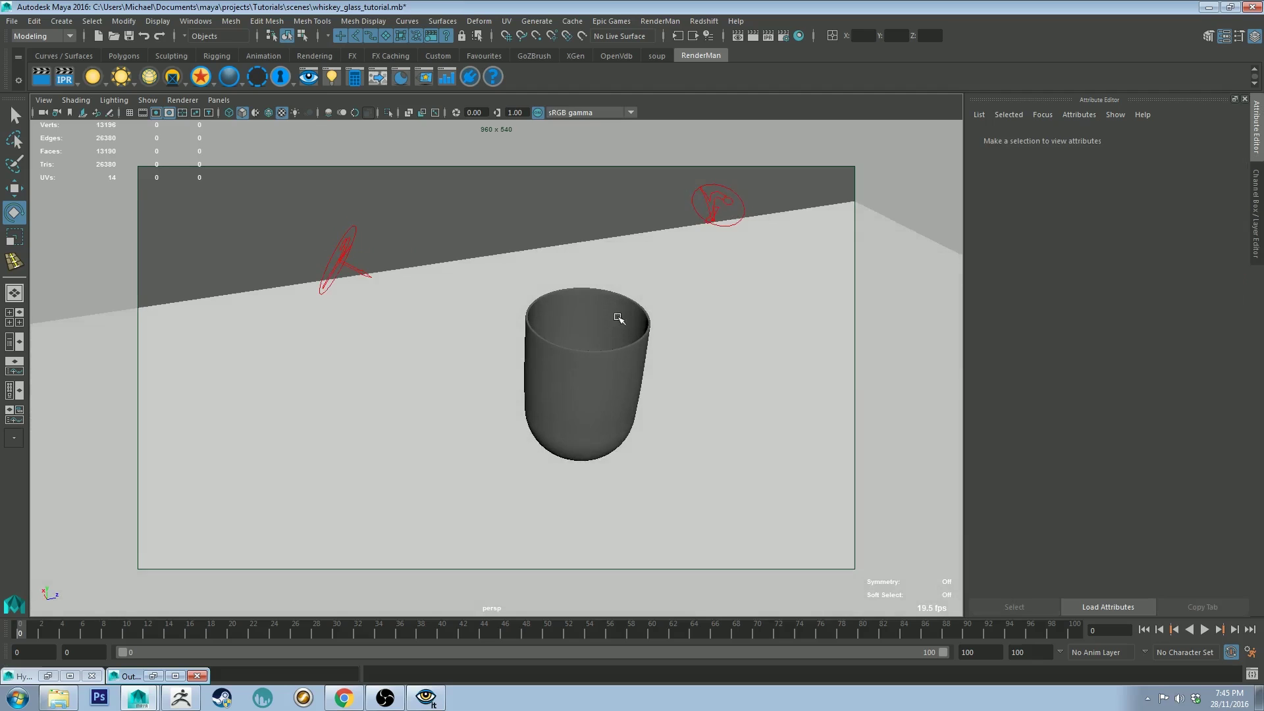
alt+middle_drag(618, 318, 621, 284)
alt+right_drag(621, 284, 617, 328)
alt+middle_drag(612, 307, 605, 324)
mouse_move(603, 322)
alt+right_down()
mouse_move(634, 386)
mouse_move(605, 337)
alt+right_up()
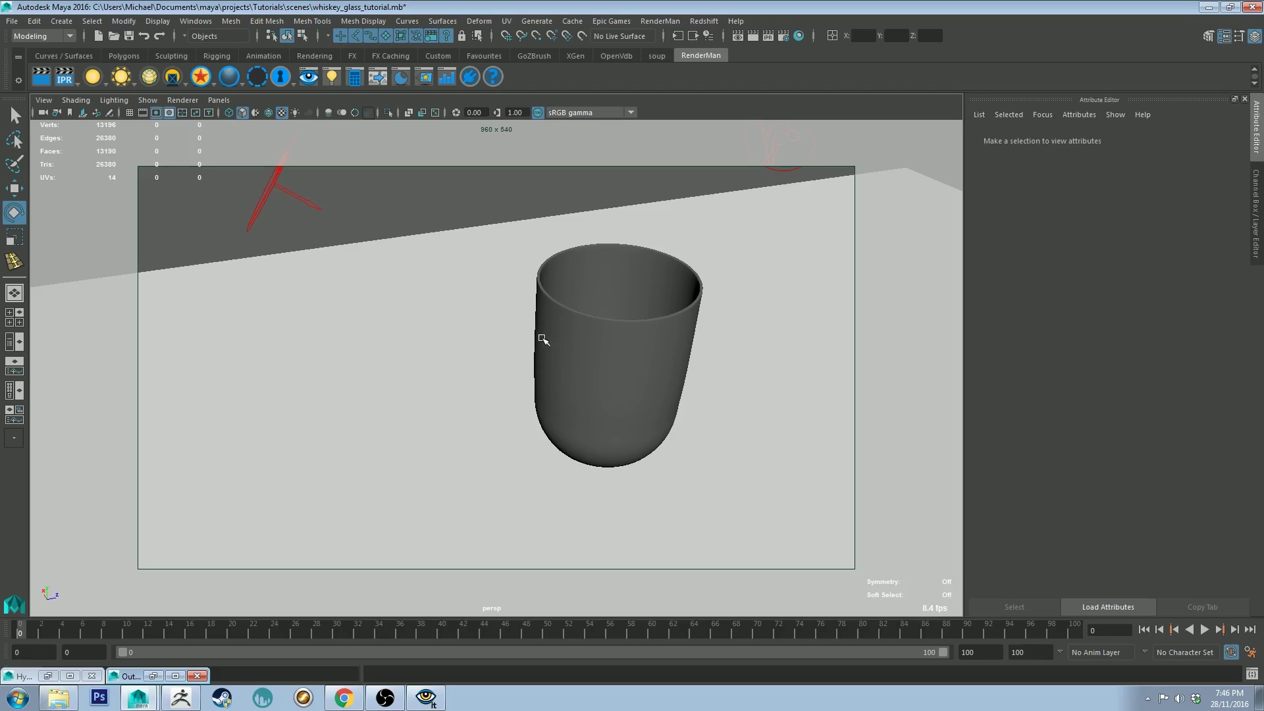
alt+drag(723, 419, 695, 391)
alt+middle_drag(654, 384, 711, 362)
alt+drag(711, 362, 733, 366)
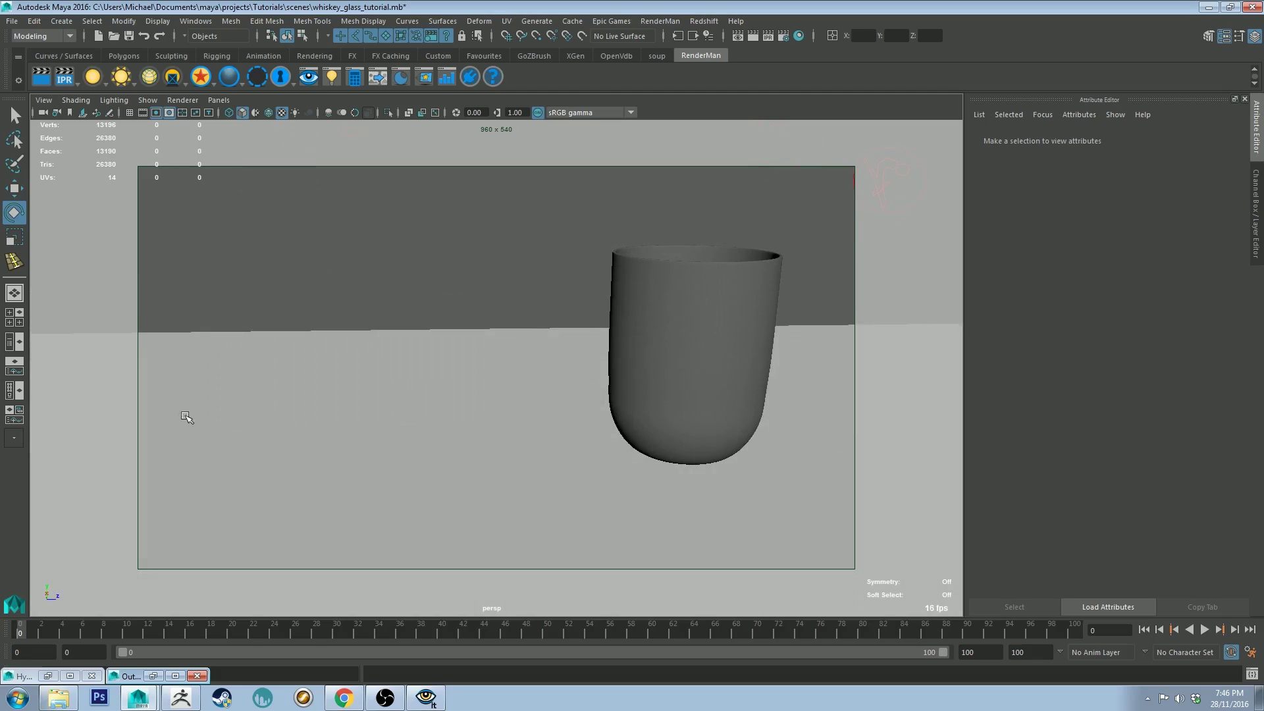
alt+drag(492, 344, 458, 392)
mouse_move(458, 388)
alt+middle_down()
mouse_move(424, 390)
mouse_move(462, 386)
alt+middle_up()
alt+drag(471, 377, 454, 353)
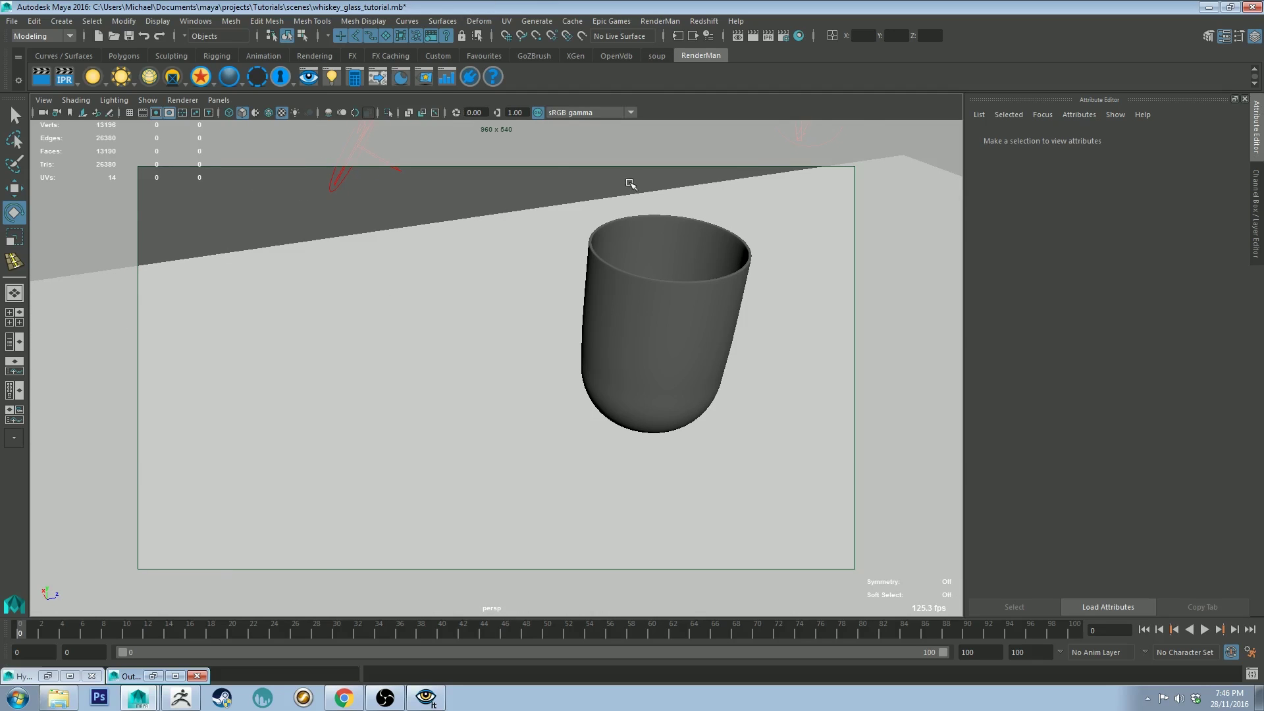
Start a new IPR render of the scene with both disk lights and compare it with the earlier catalog render.
click(1229, 6)
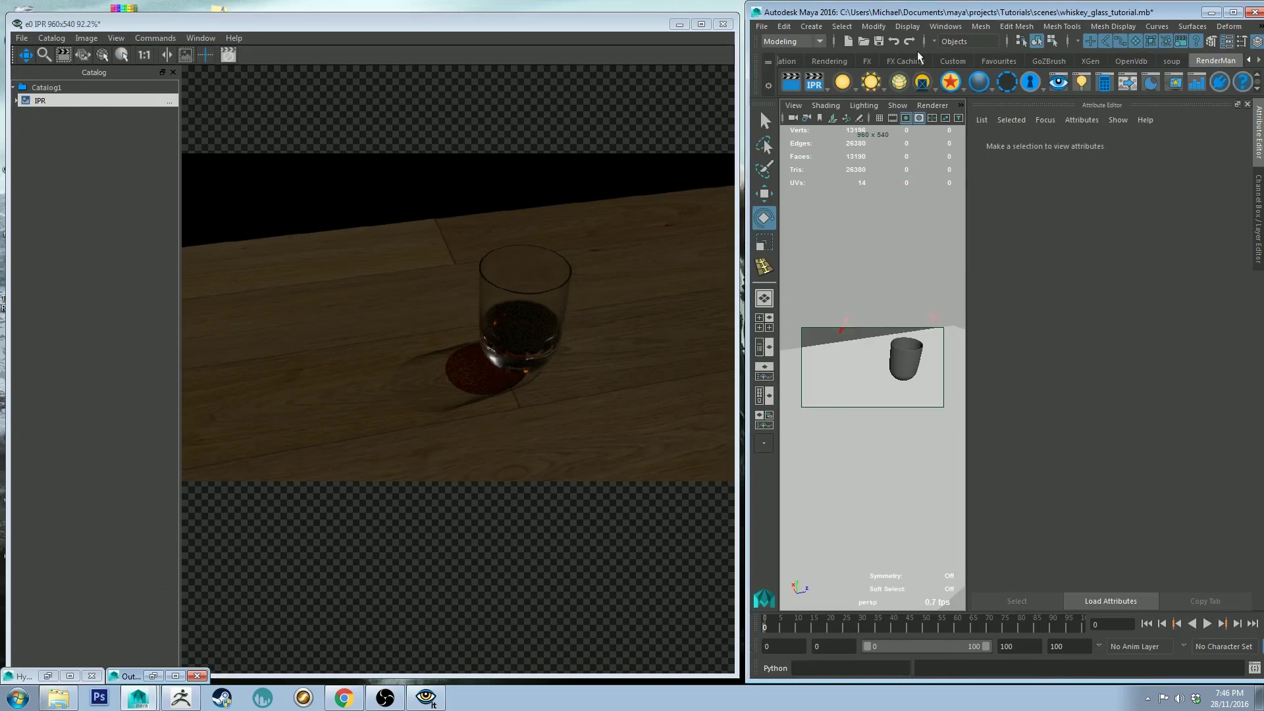
click(813, 86)
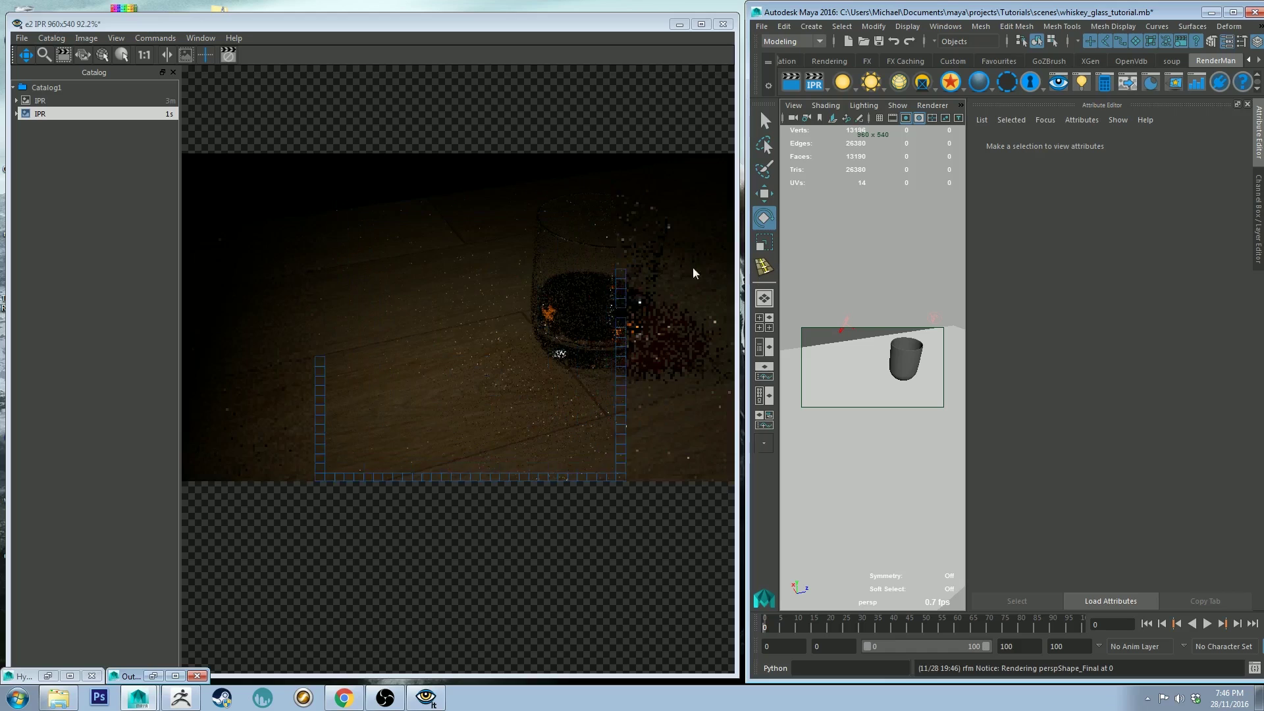
click(671, 266)
drag(661, 258, 632, 271)
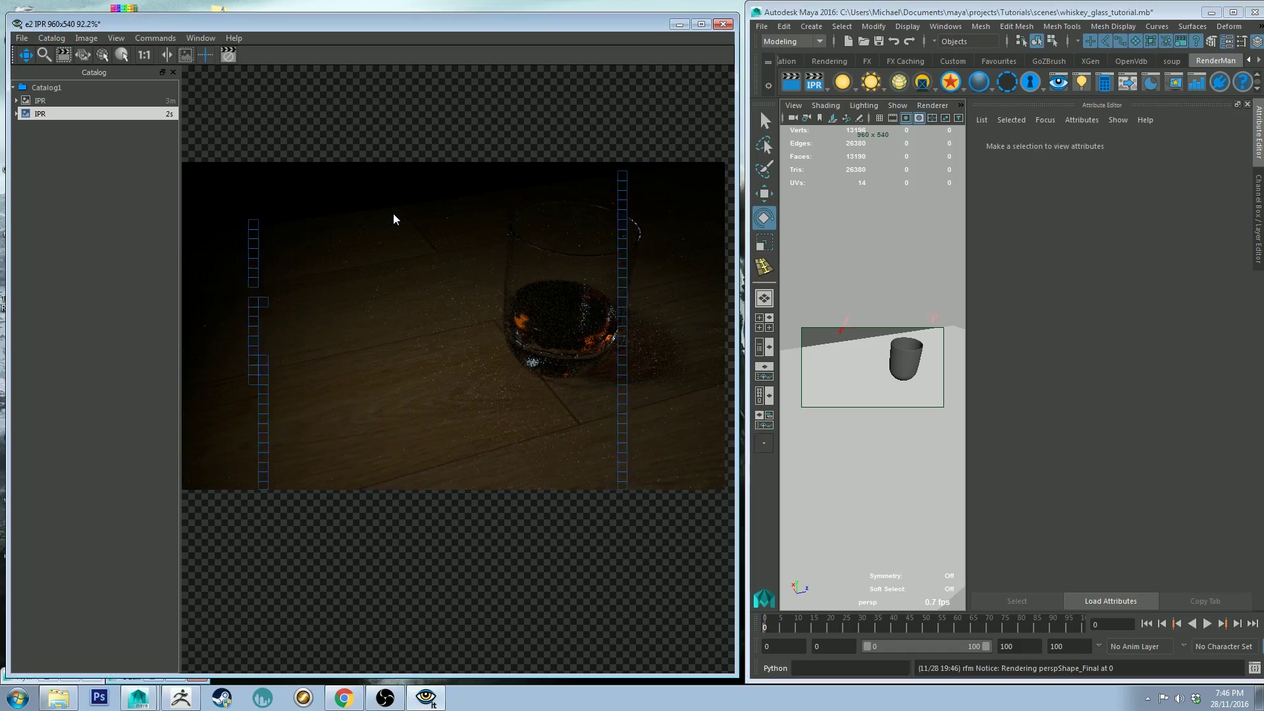
click(63, 101)
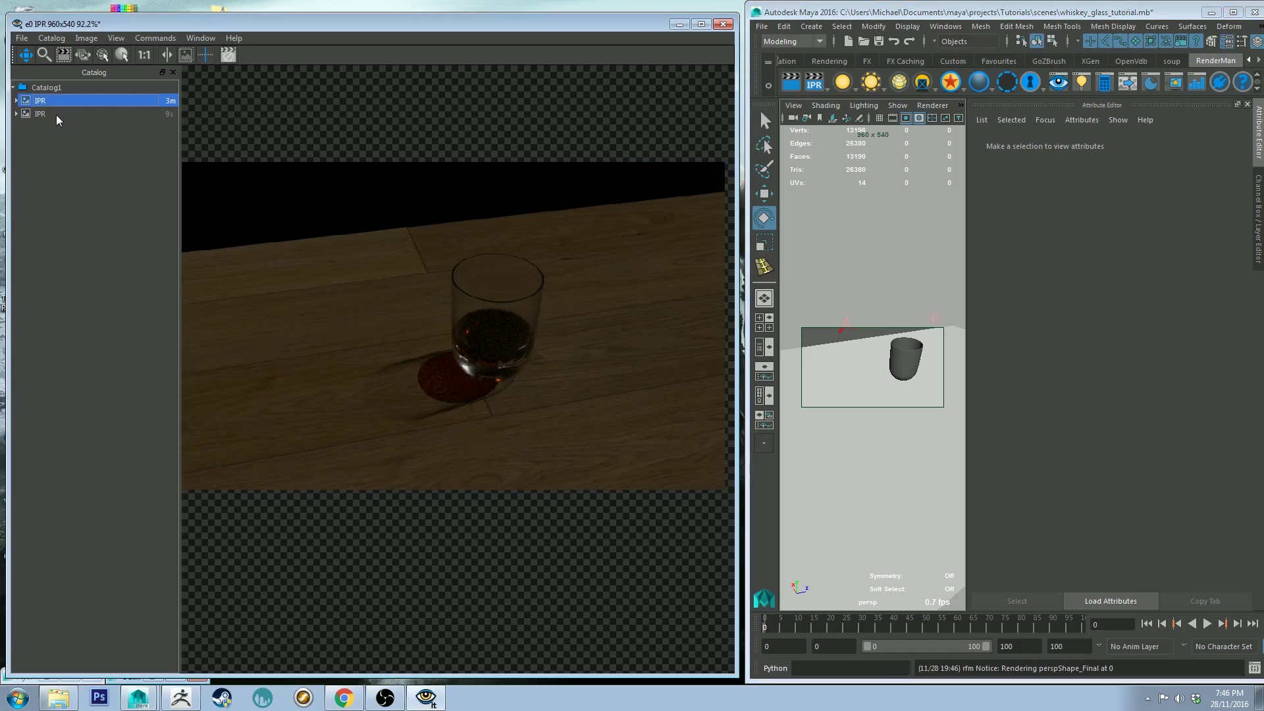
scroll(527, 393, down, 1)
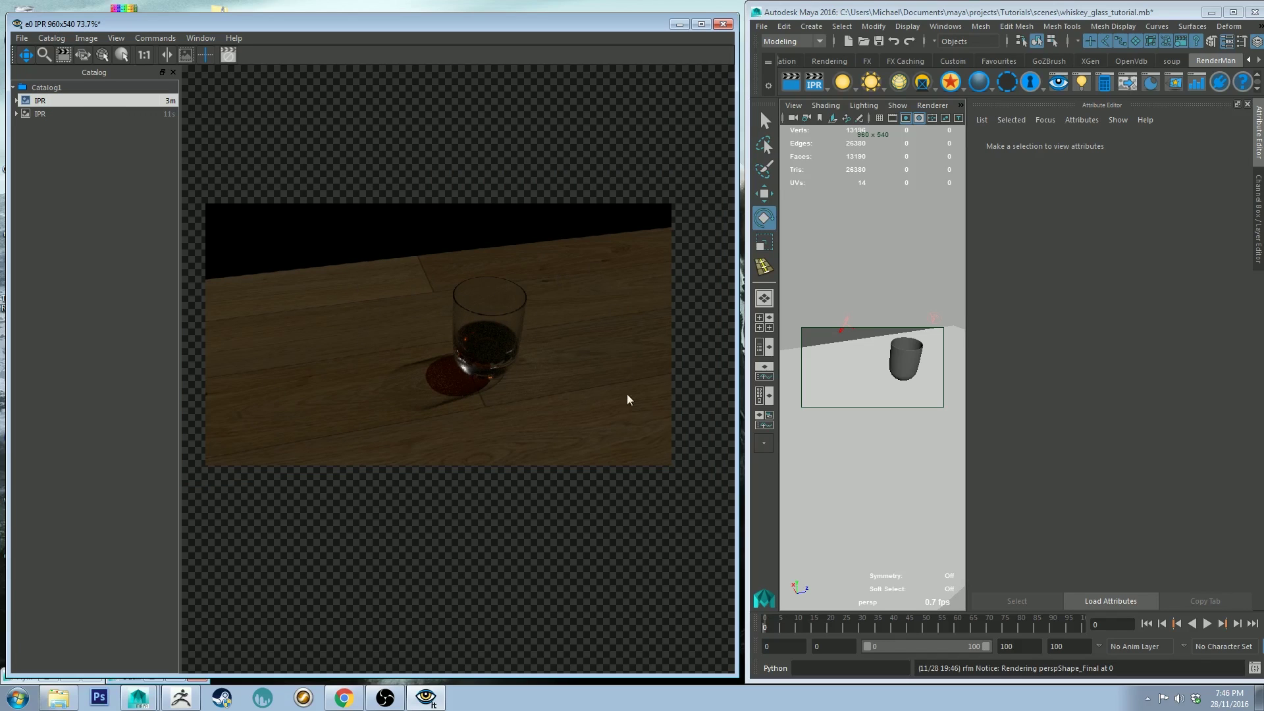
Examine the glass and liquid closely in the newest IPR render in the catalog.
click(104, 114)
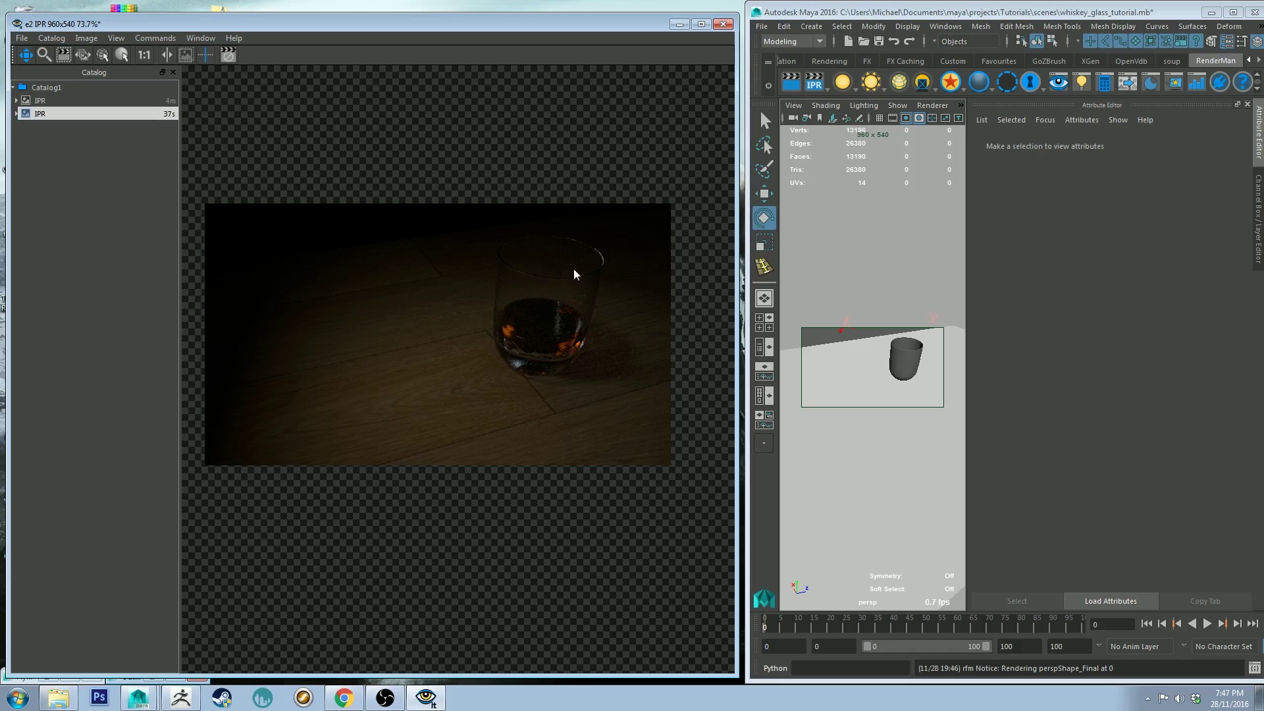
scroll(572, 274, up, 2)
drag(601, 259, 536, 370)
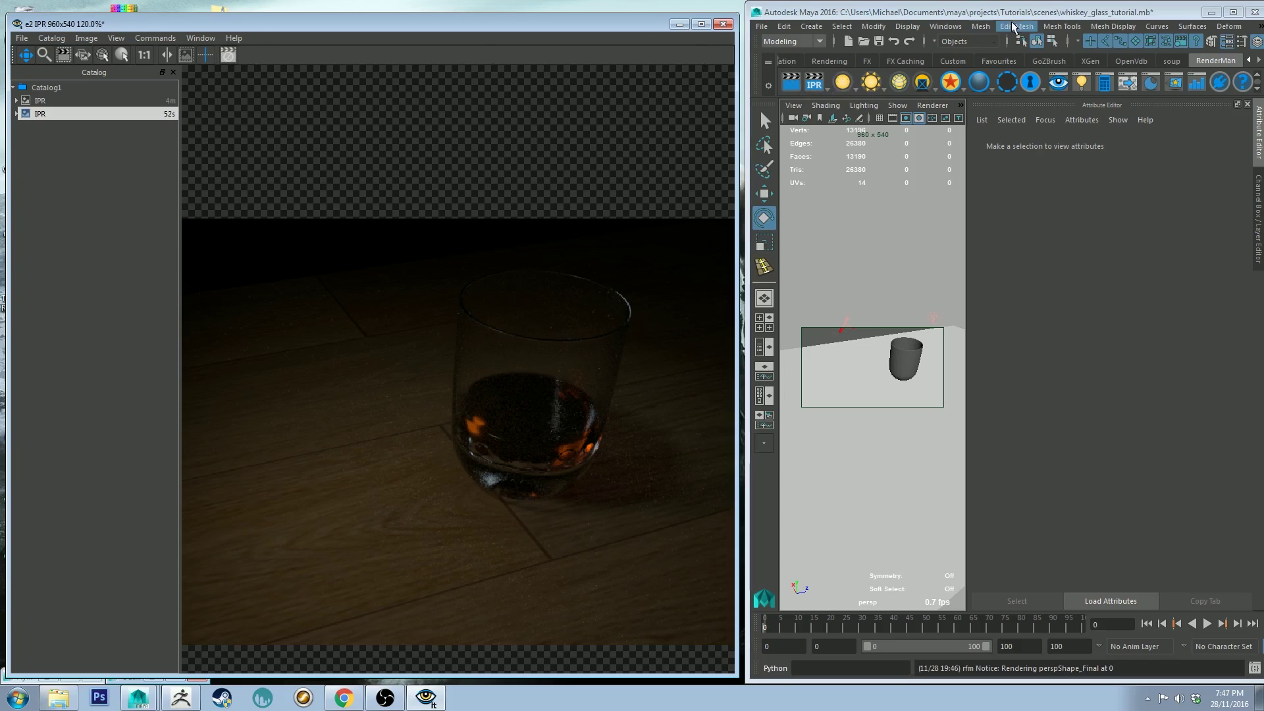
Save the current perspective camera view as a new bookmark named shot2.
double_click(984, 12)
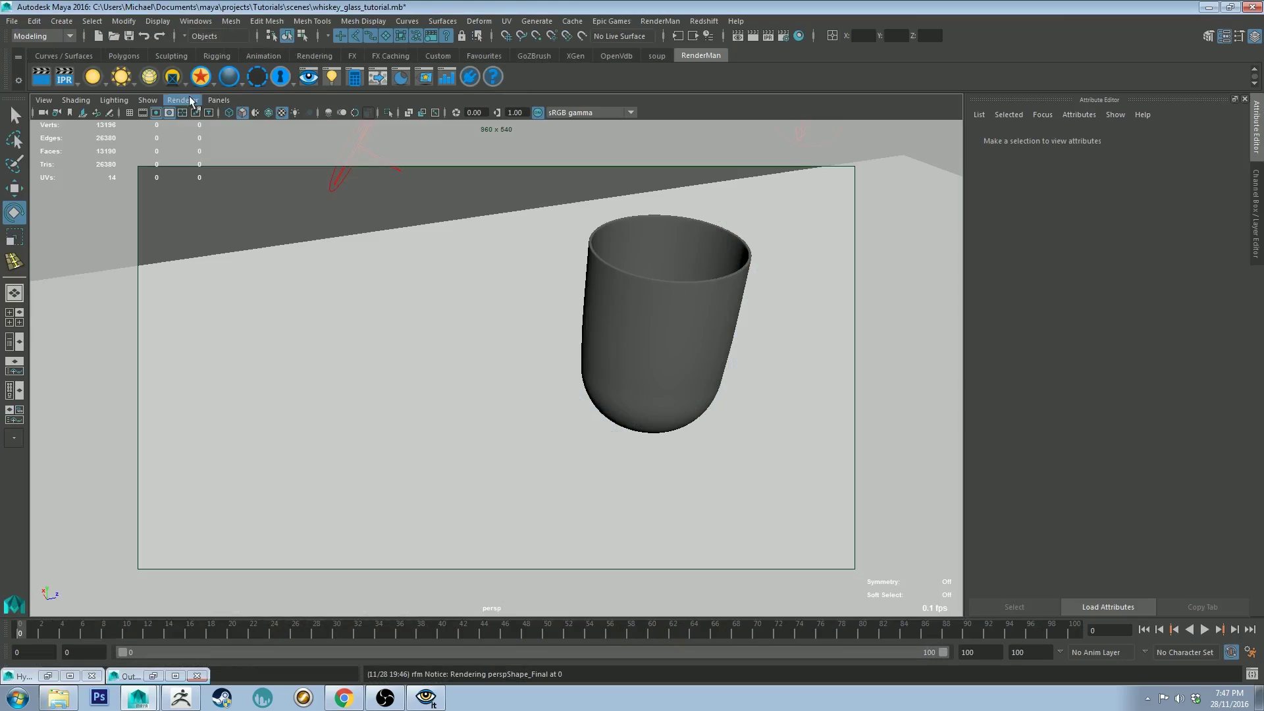
click(44, 100)
mouse_move(84, 282)
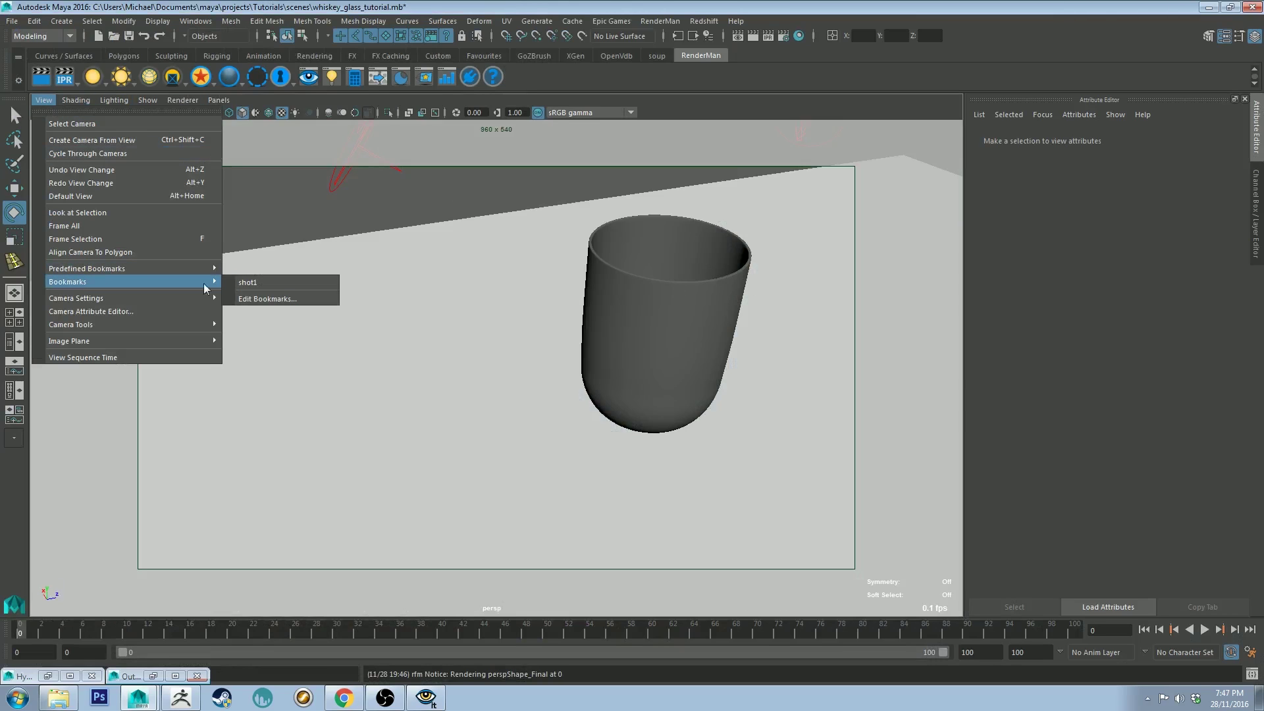
click(271, 299)
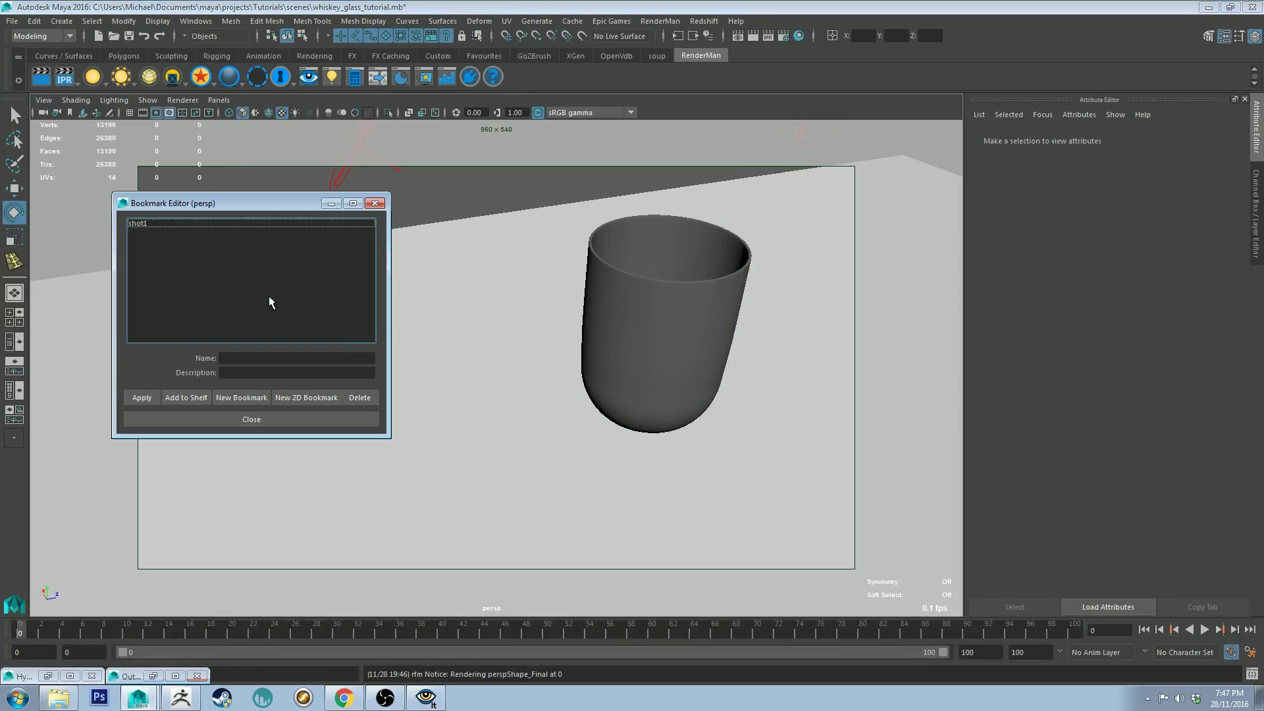
click(241, 398)
key(Tab)
text(shot2)
key(Return)
click(248, 420)
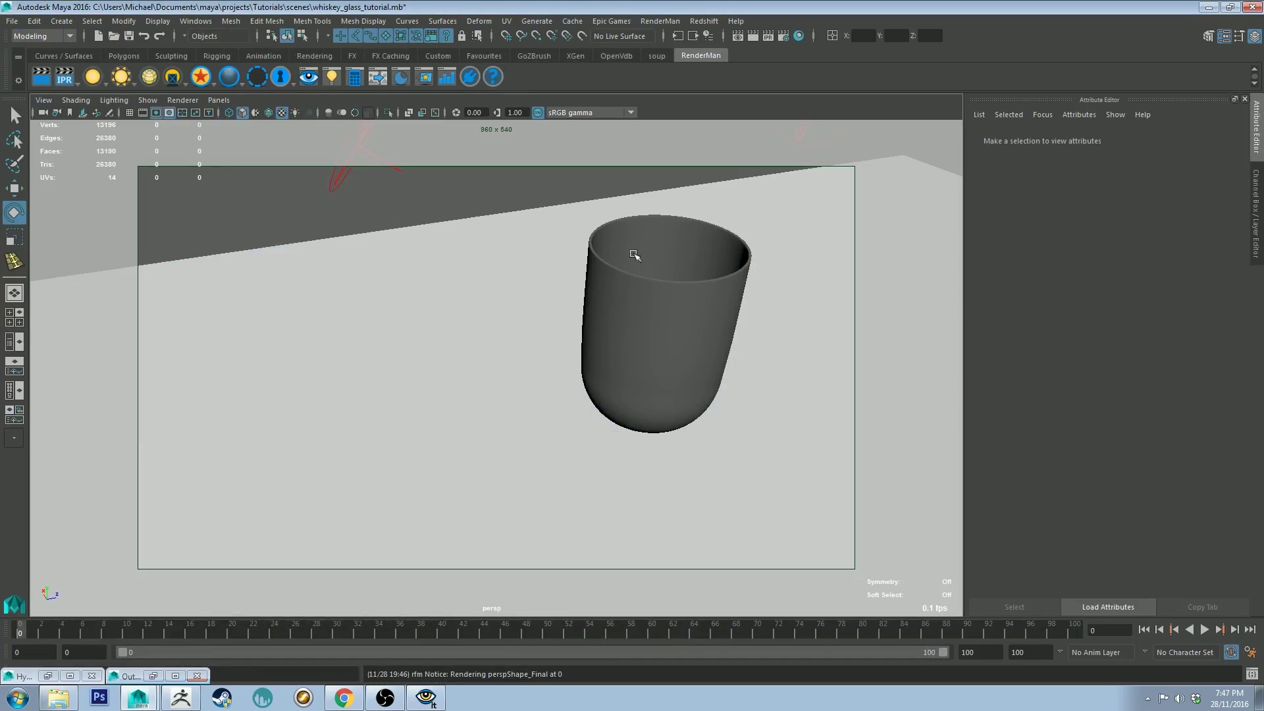
Scale the second disk light up uniformly to nearly twice its size.
click(632, 263)
key(f)
alt+drag(494, 323, 579, 224)
scroll(461, 283, down, 10)
click(654, 236)
click(1094, 138)
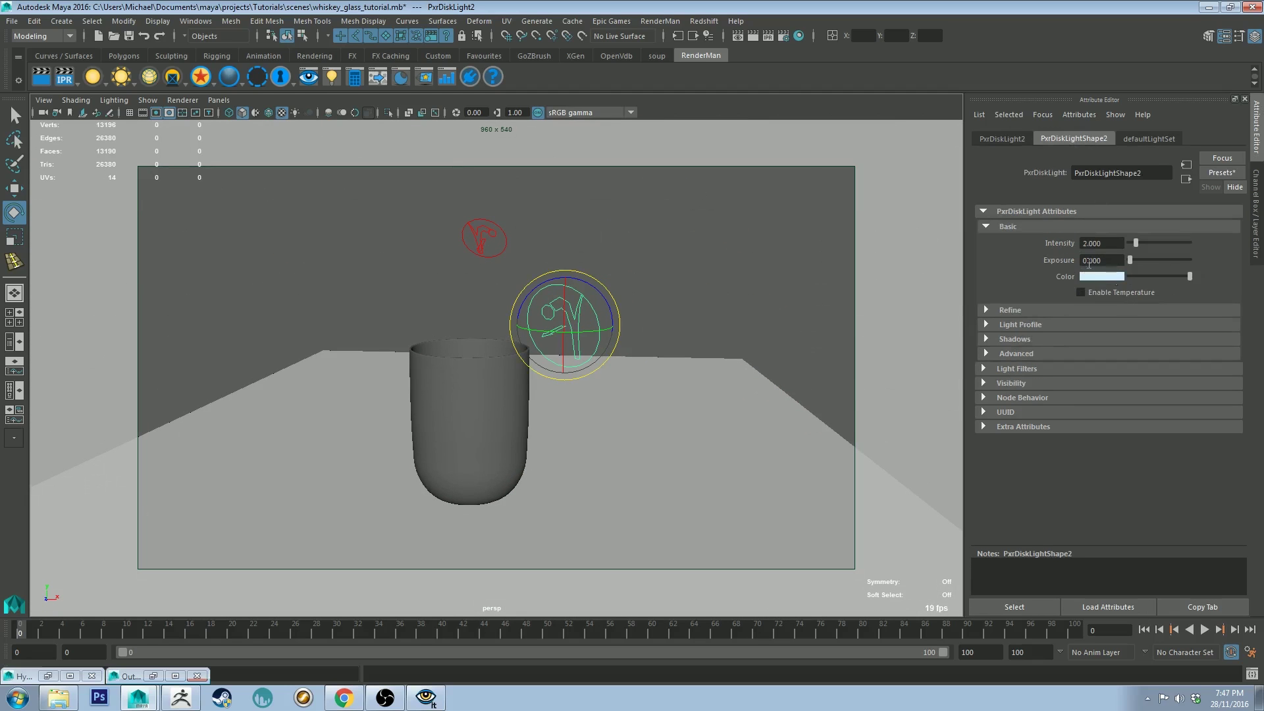
key(r)
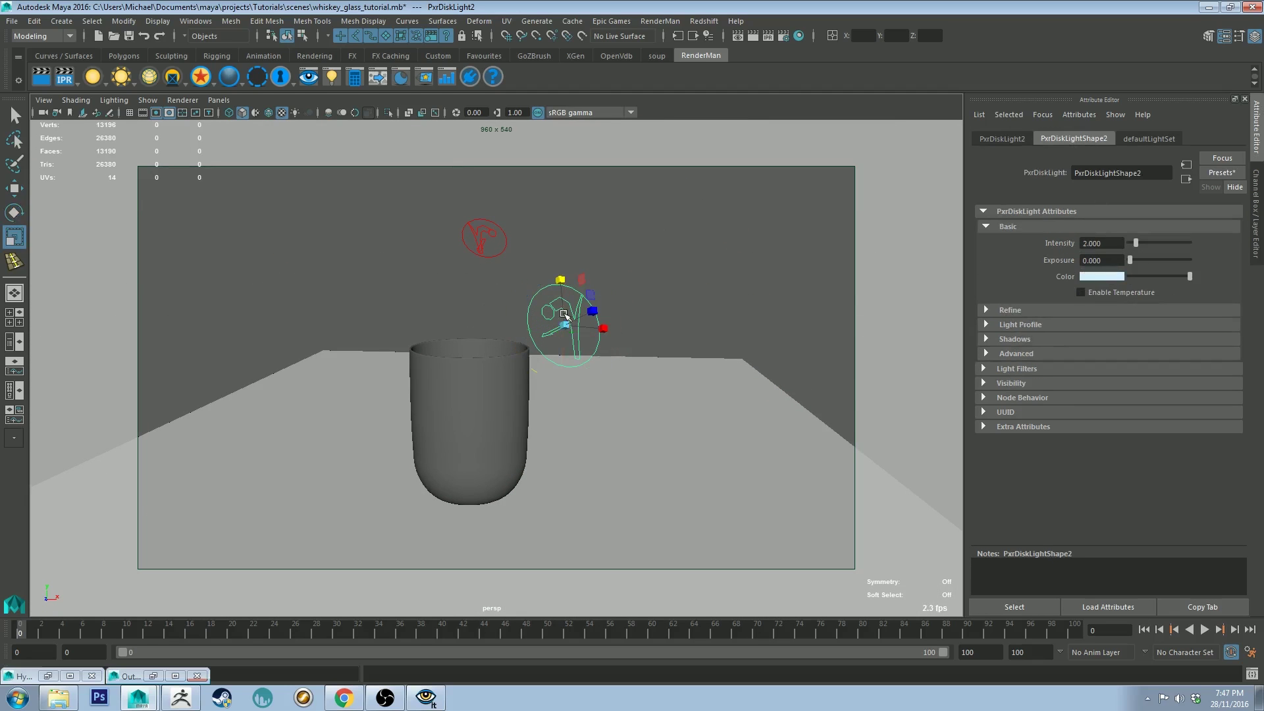
drag(565, 325, 894, 244)
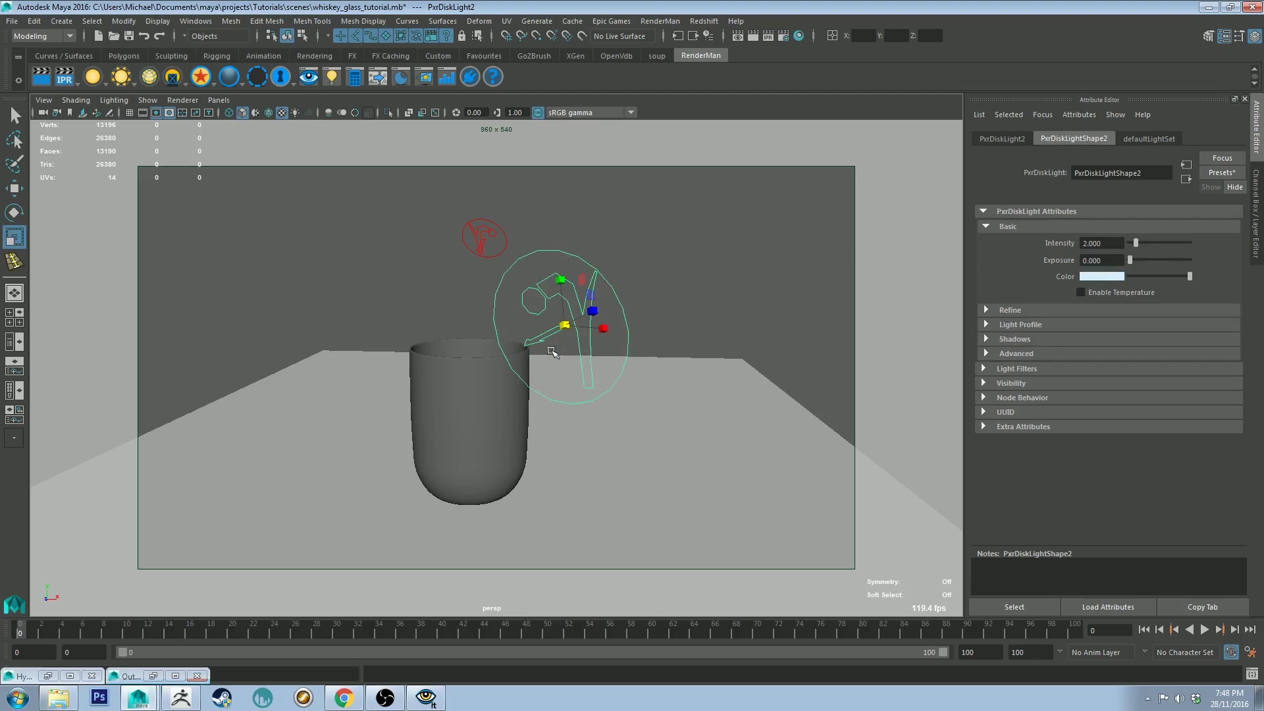
mouse_move(567, 325)
alt+mouse_down()
mouse_move(671, 316)
mouse_move(570, 351)
alt+mouse_up()
Restore the bookmarked shot2 camera view and check the whole frame of the IPR render.
click(1229, 6)
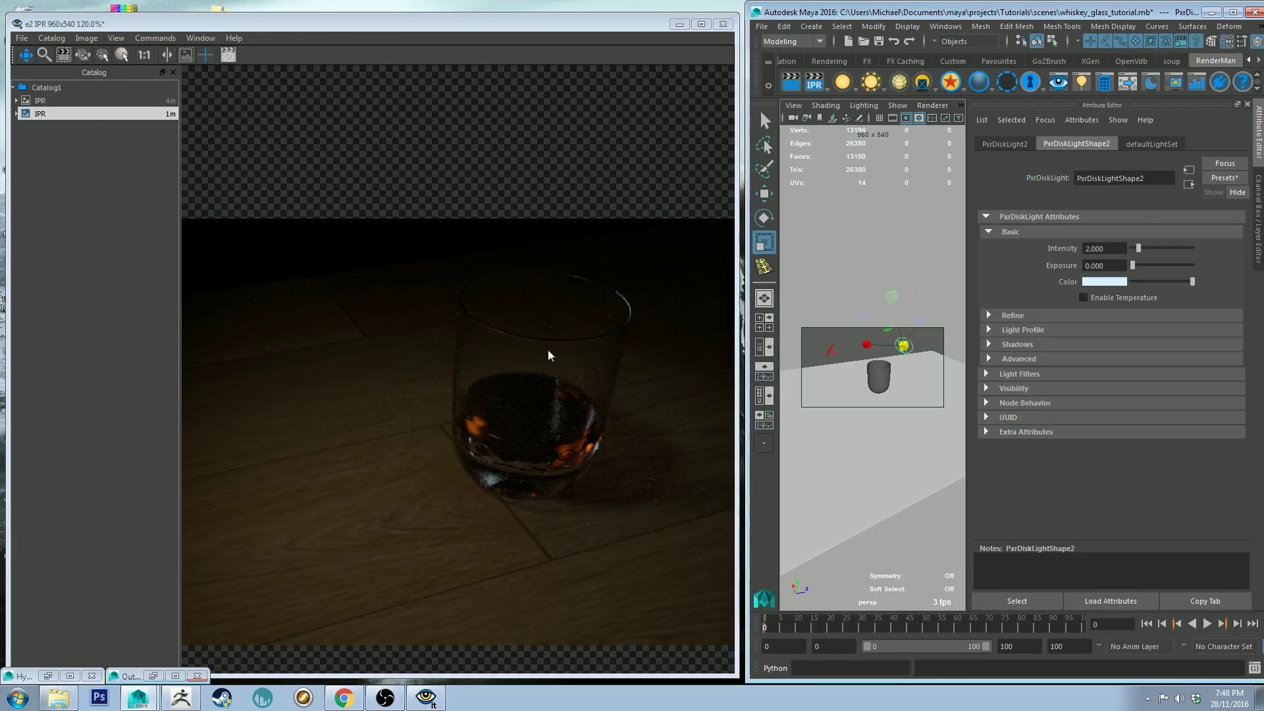
click(795, 105)
mouse_move(827, 294)
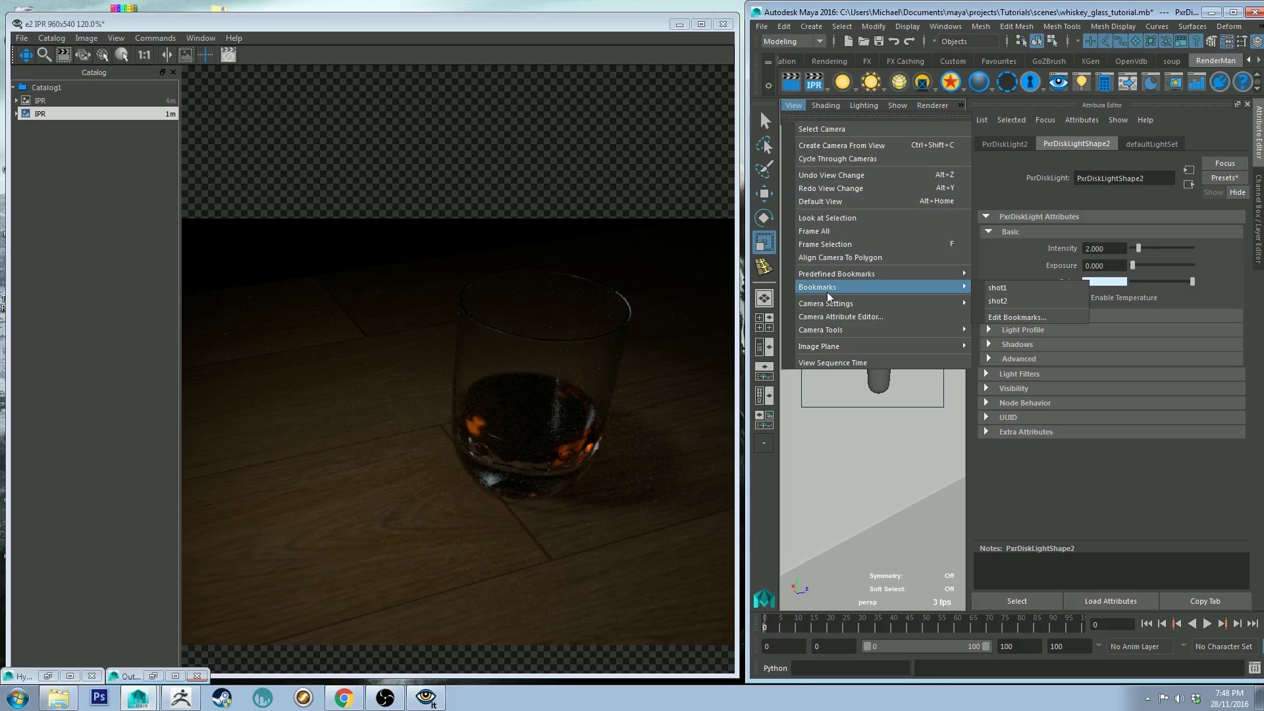
click(1026, 296)
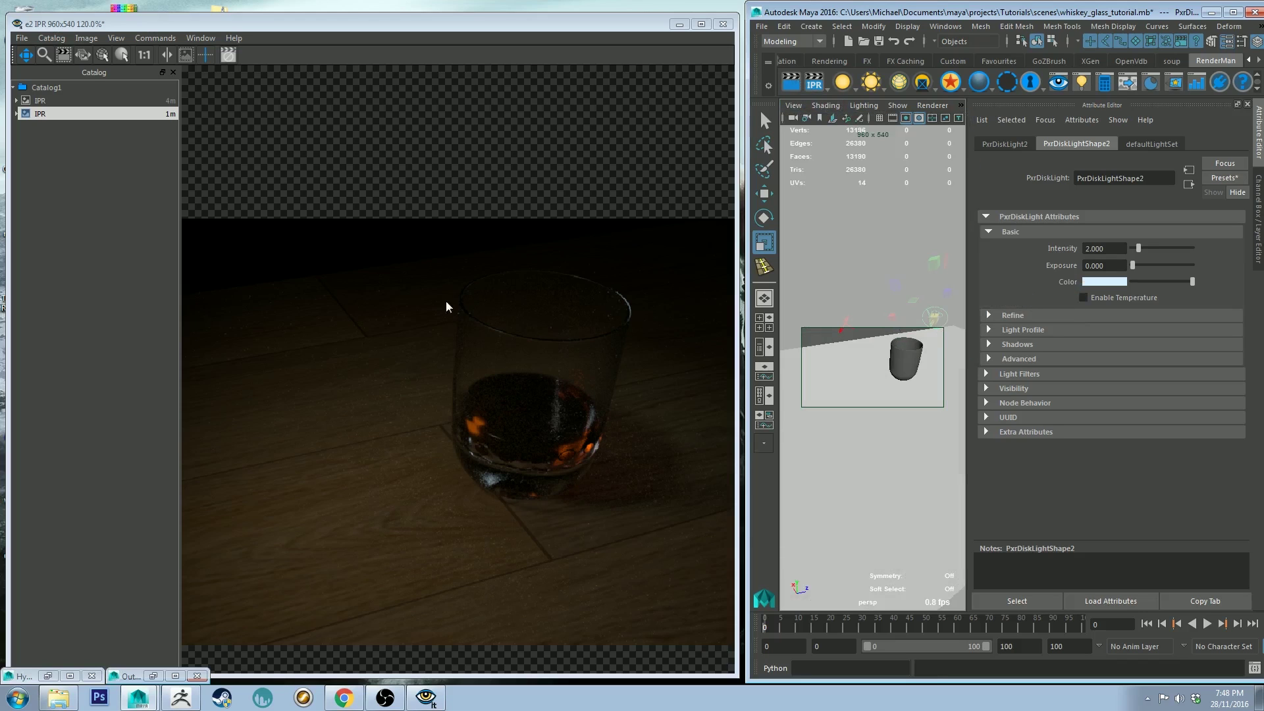
scroll(489, 393, down, 3)
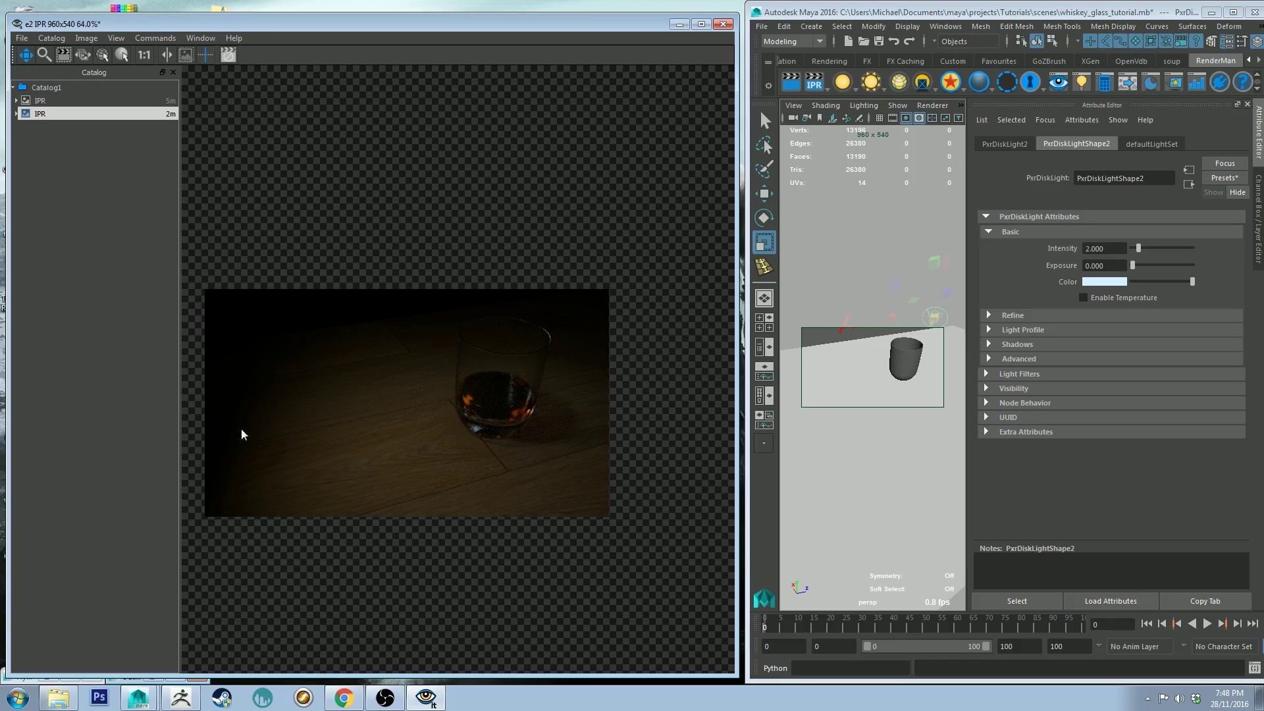
Slide the table sideways beneath the glass to shift the plank seams, checking its placement with a new IPR render.
click(876, 381)
key(w)
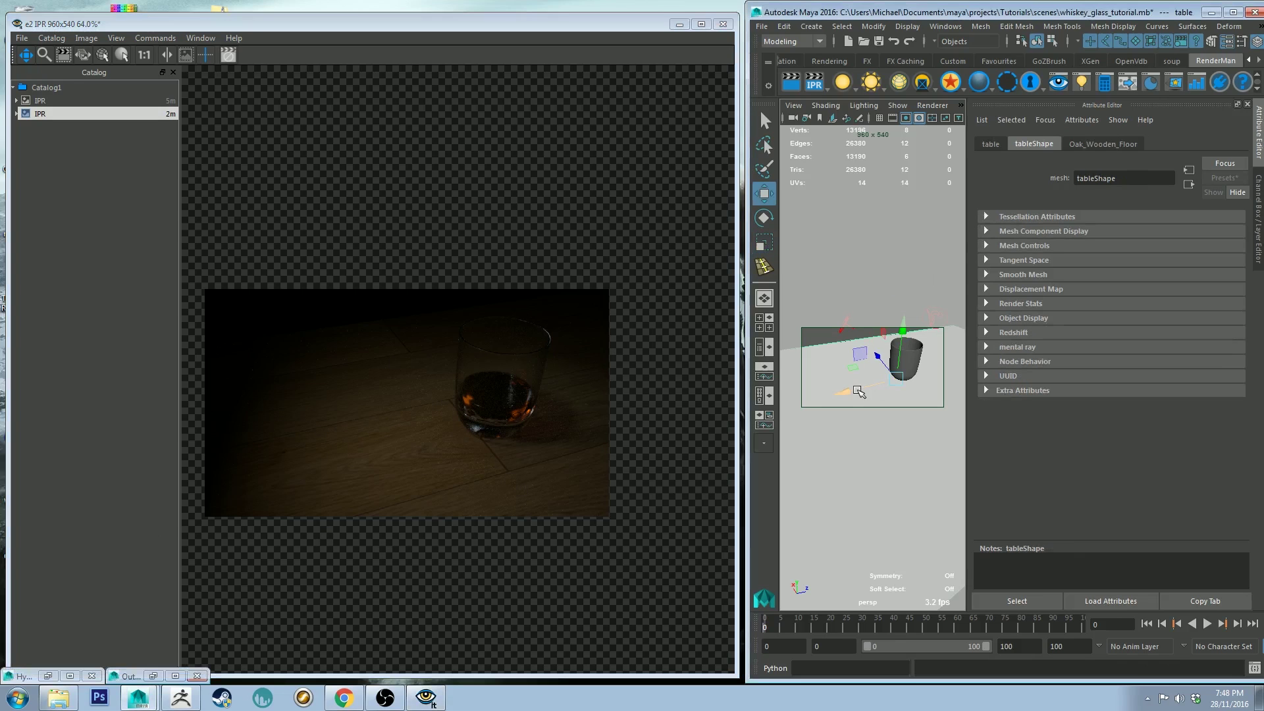
drag(851, 392, 790, 412)
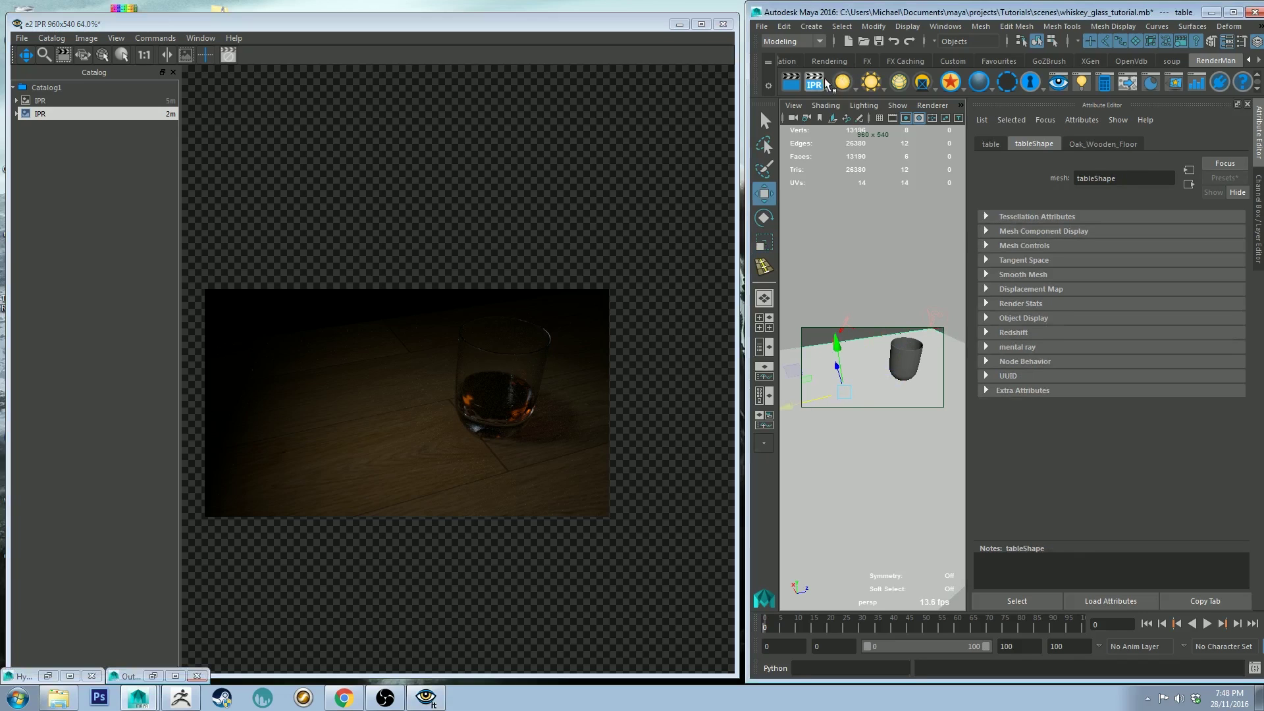
click(815, 83)
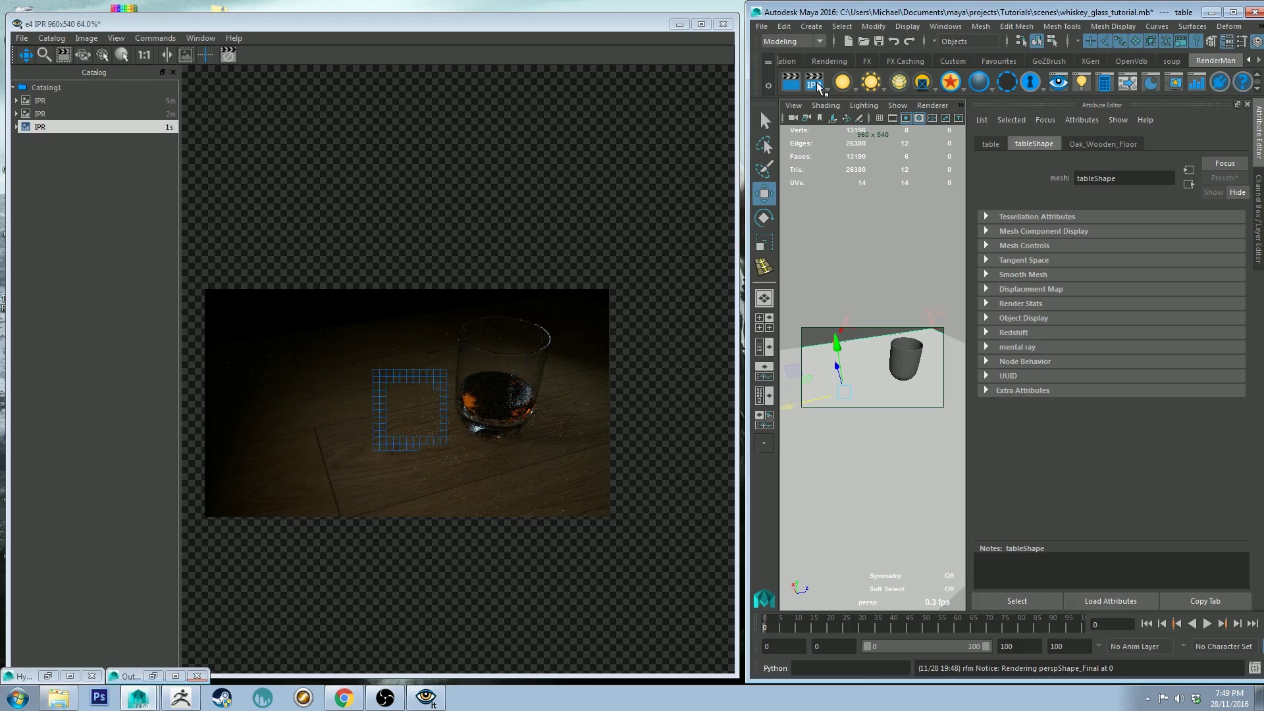
drag(813, 400, 908, 384)
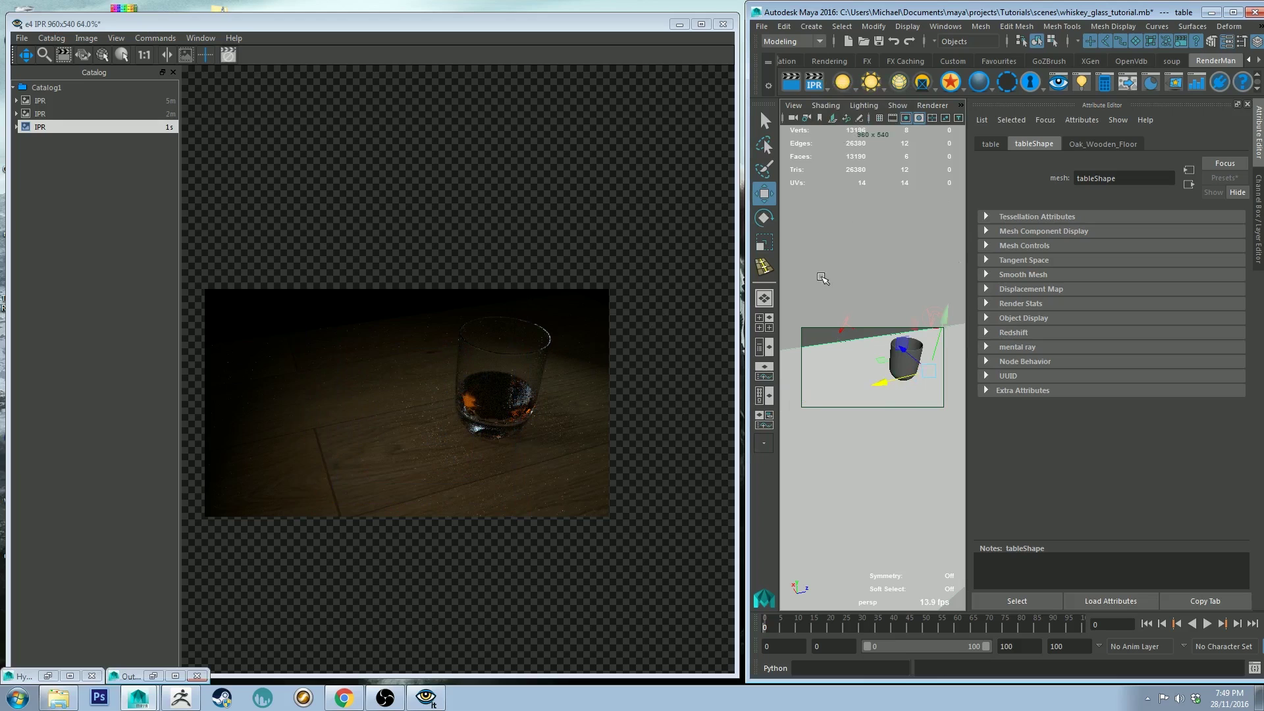
Set the second disk light's intensity to 0.5.
click(935, 312)
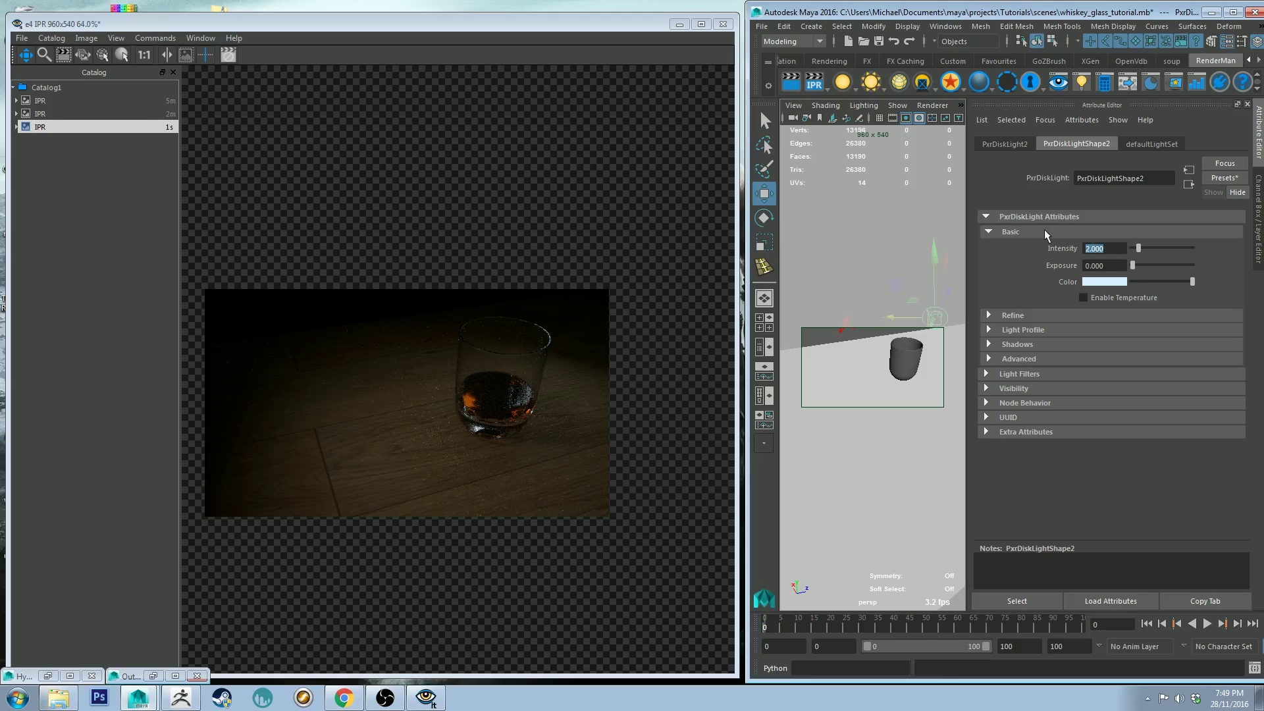
text(0.5)
key(Return)
Look through the second disk light and aim it down at the glass from slightly higher up.
click(1062, 27)
click(1076, 19)
double_click(1076, 15)
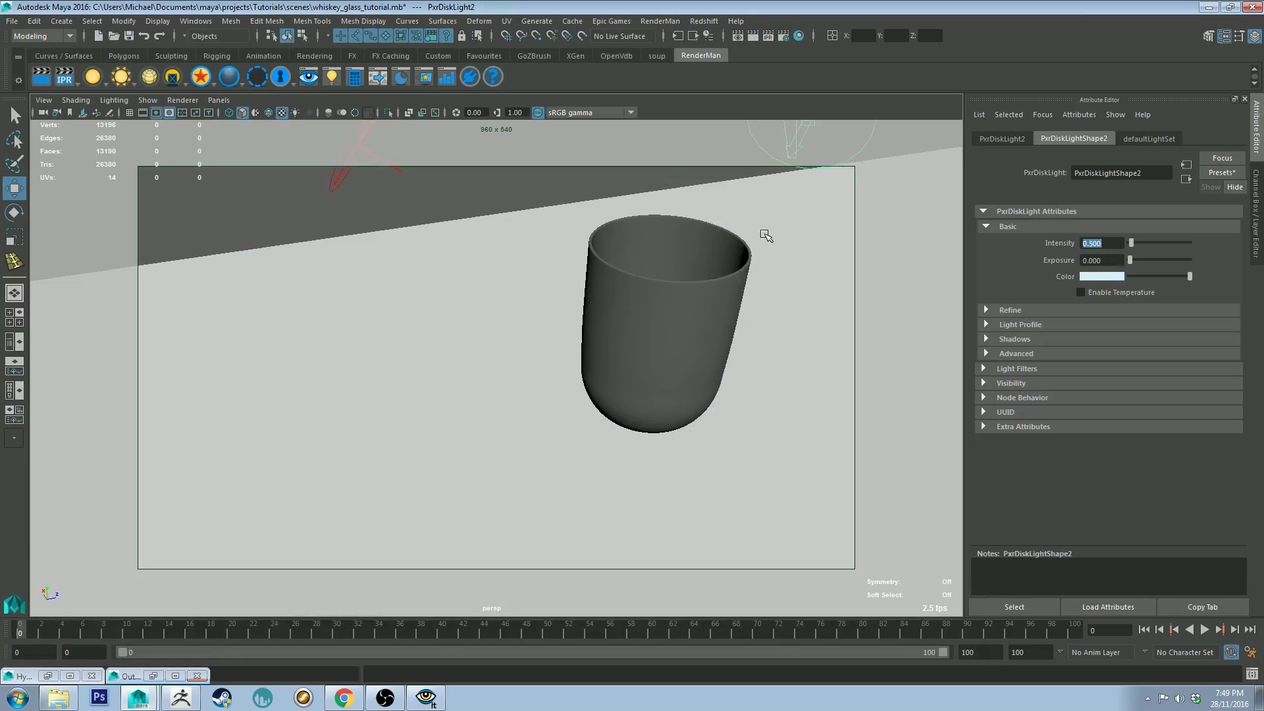
alt+middle_drag(809, 192, 551, 369)
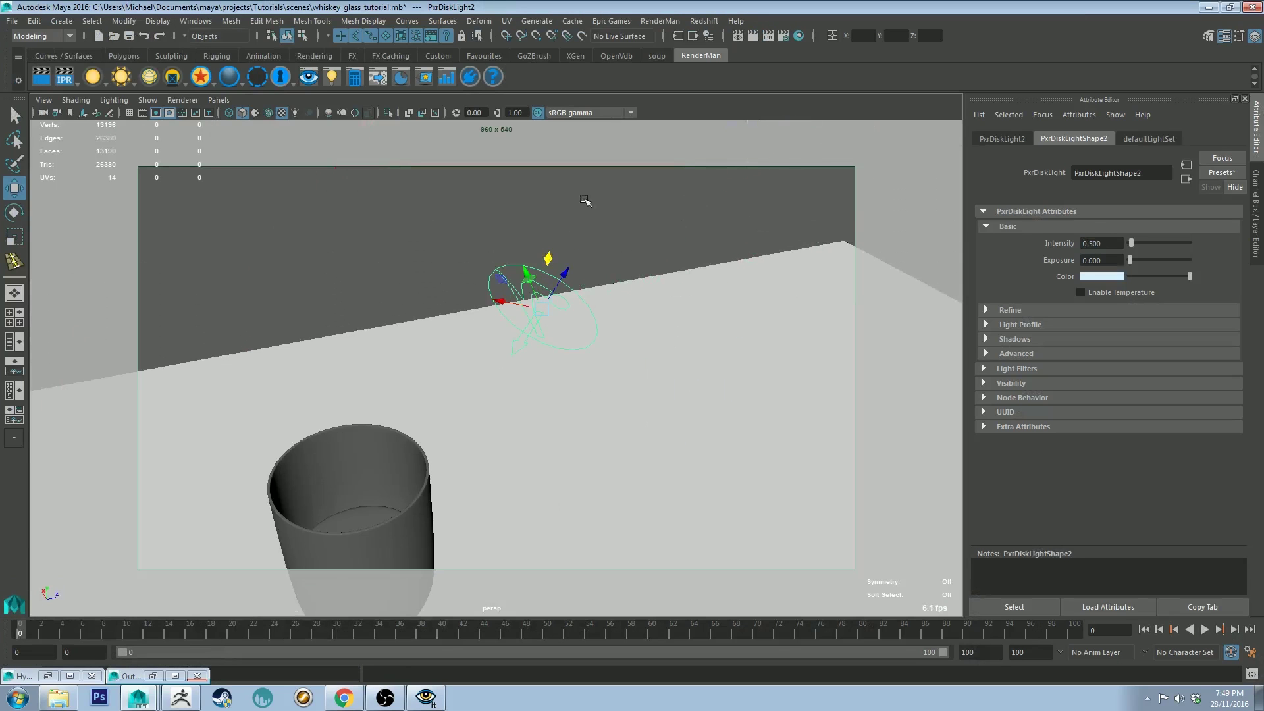
click(559, 236)
click(534, 282)
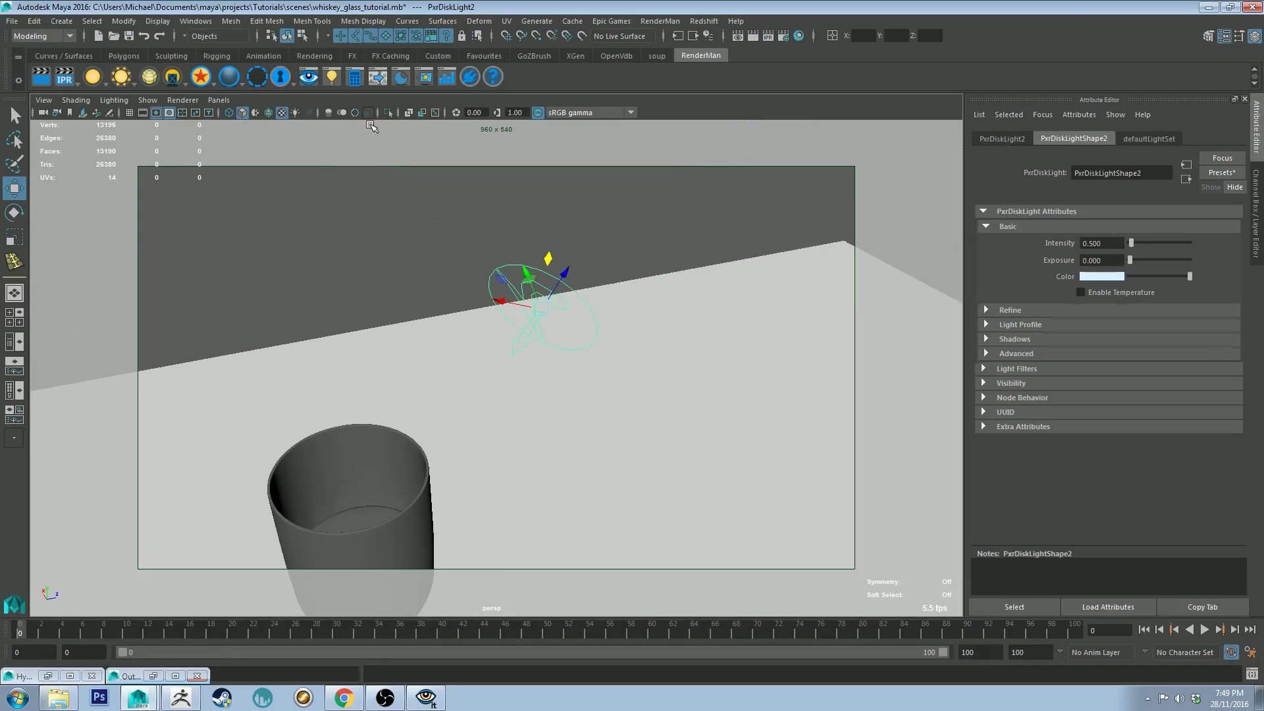
click(219, 100)
mouse_move(222, 115)
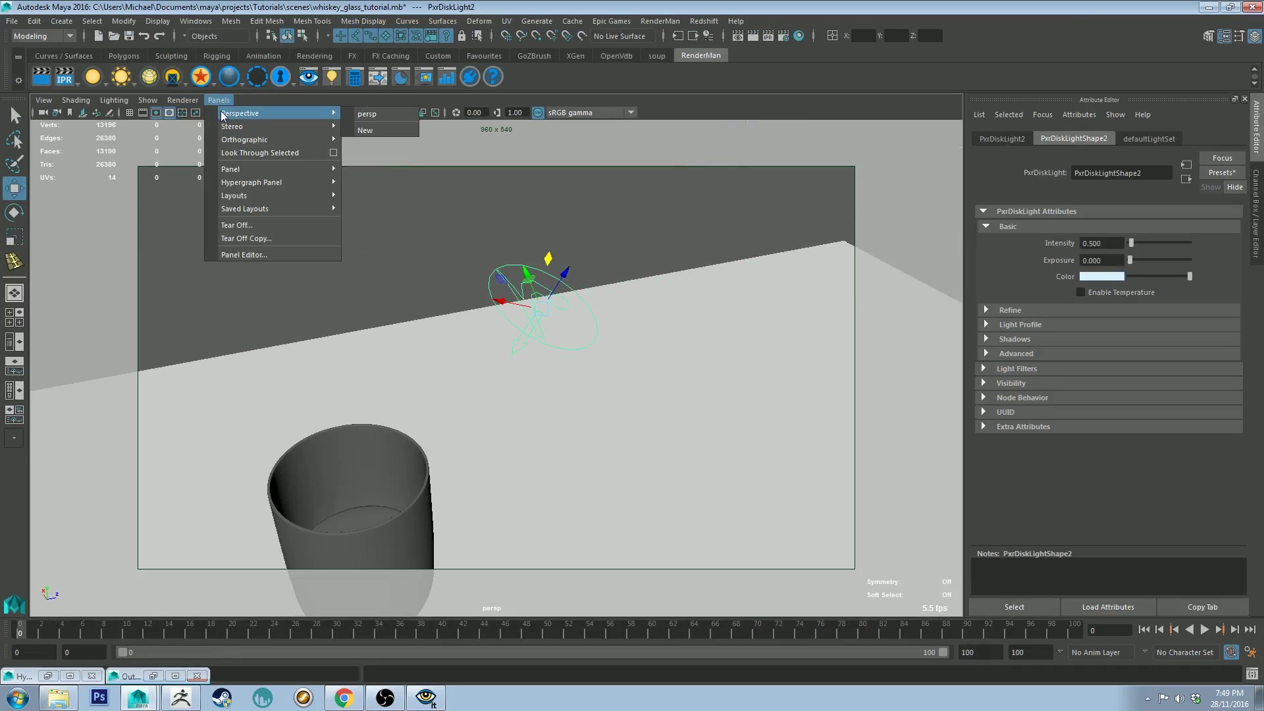
click(260, 152)
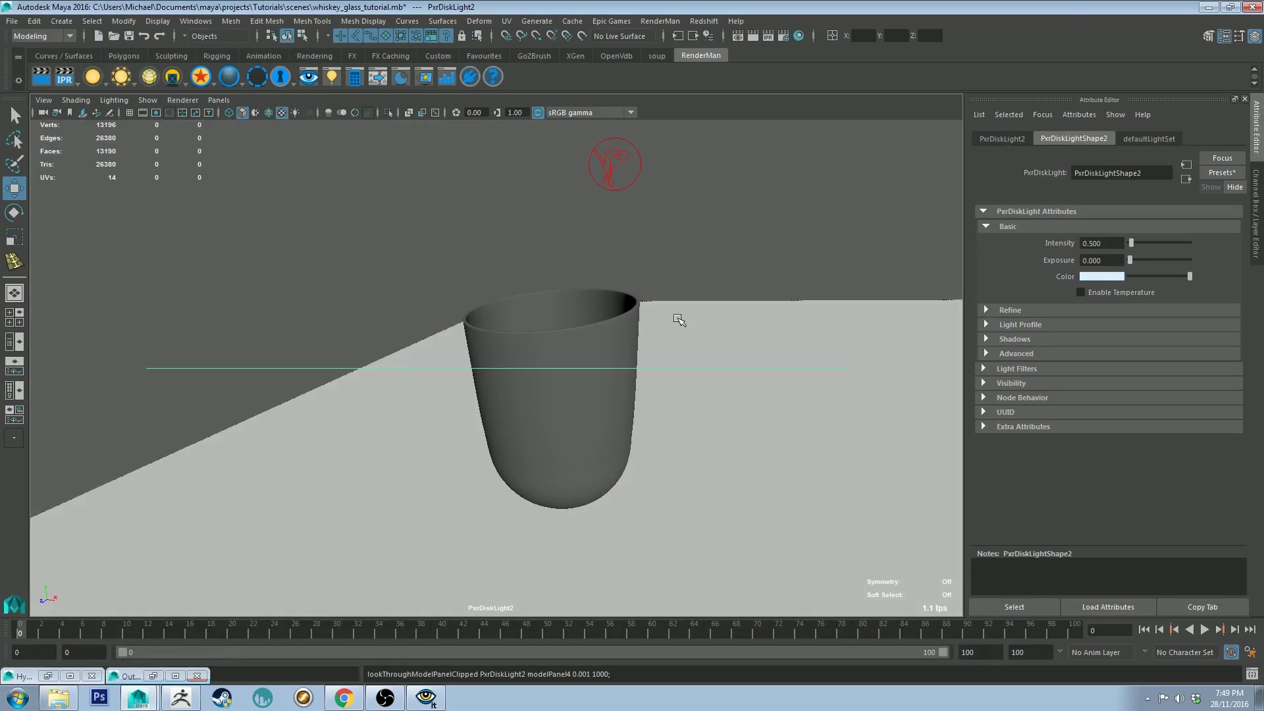
alt+drag(628, 296, 624, 316)
alt+middle_drag(553, 356, 557, 366)
alt+drag(557, 366, 564, 361)
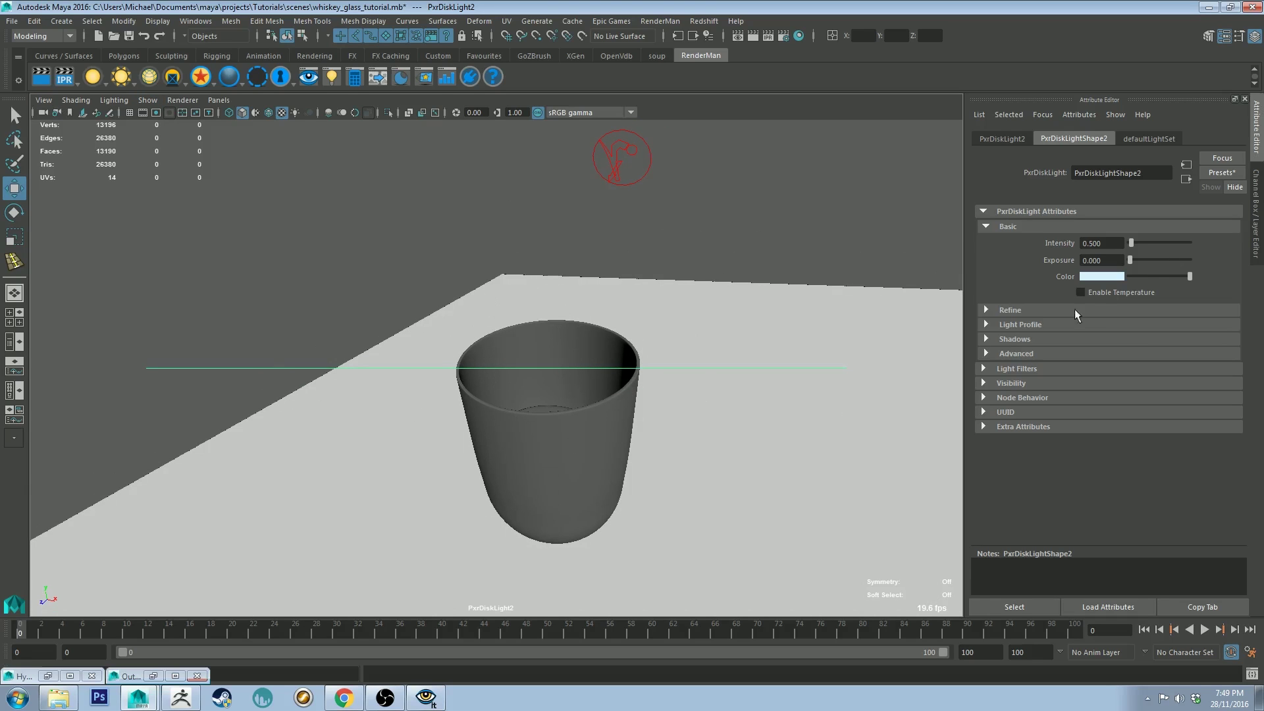
Disable shadows on the second disk light and start a new IPR render.
click(998, 340)
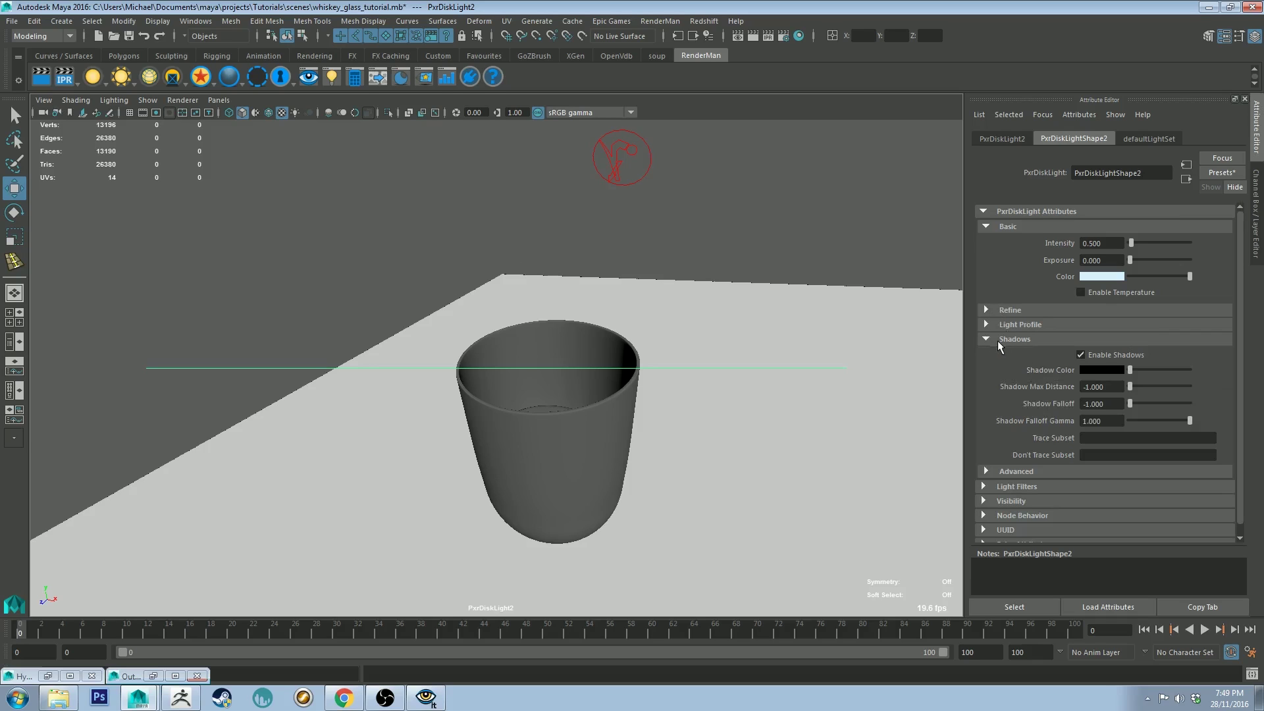
click(1108, 355)
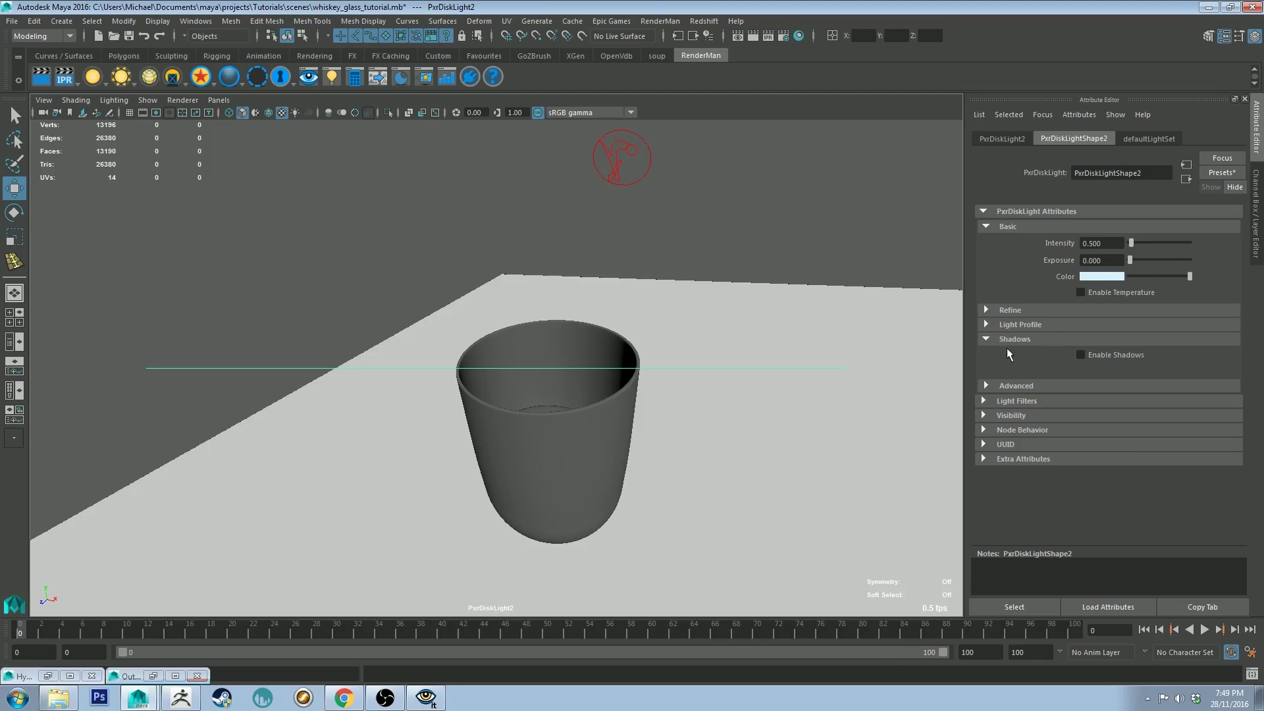
click(1230, 8)
click(811, 81)
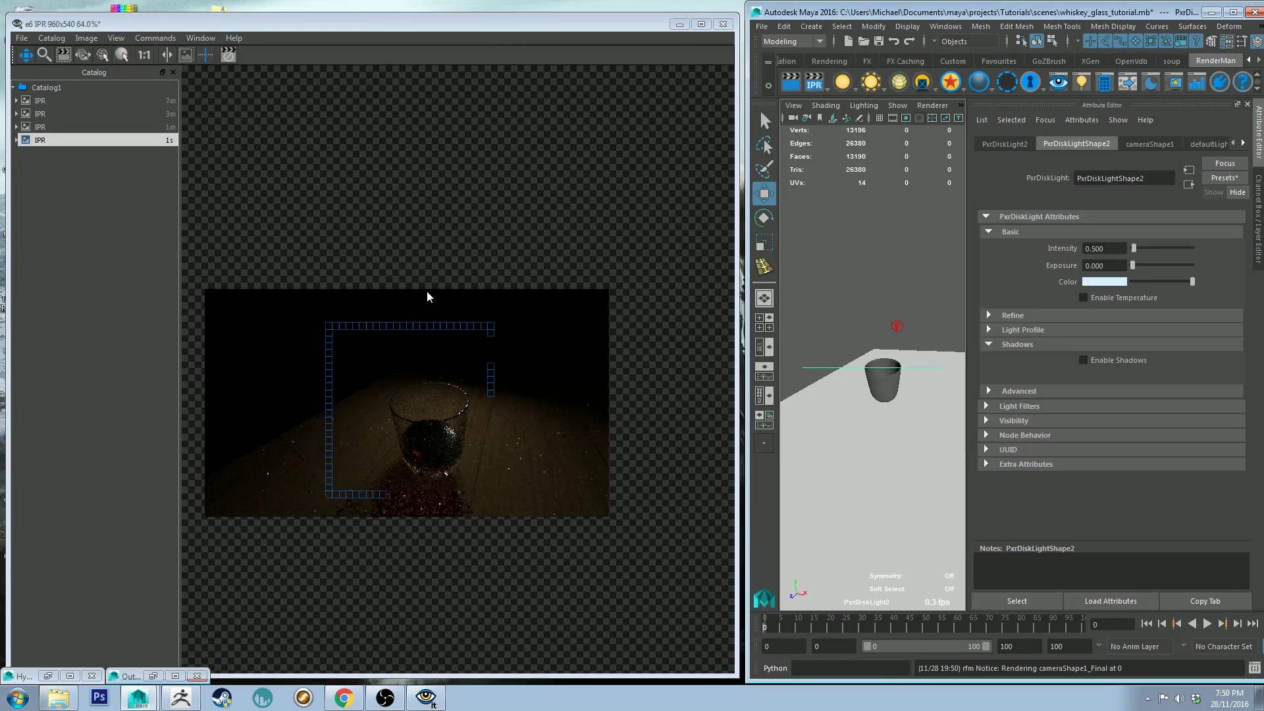
Return to the shot2 perspective view, render it in IPR, and inspect the glass in the newest catalog image.
click(800, 104)
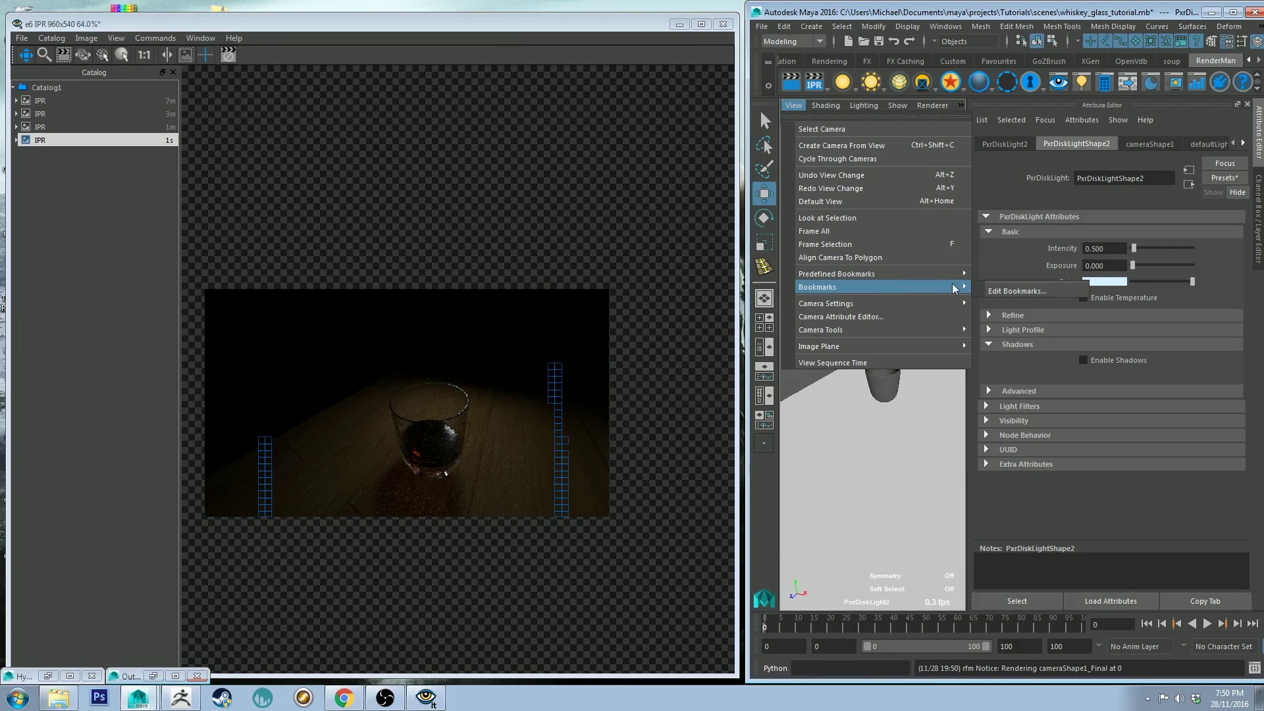
double_click(855, 12)
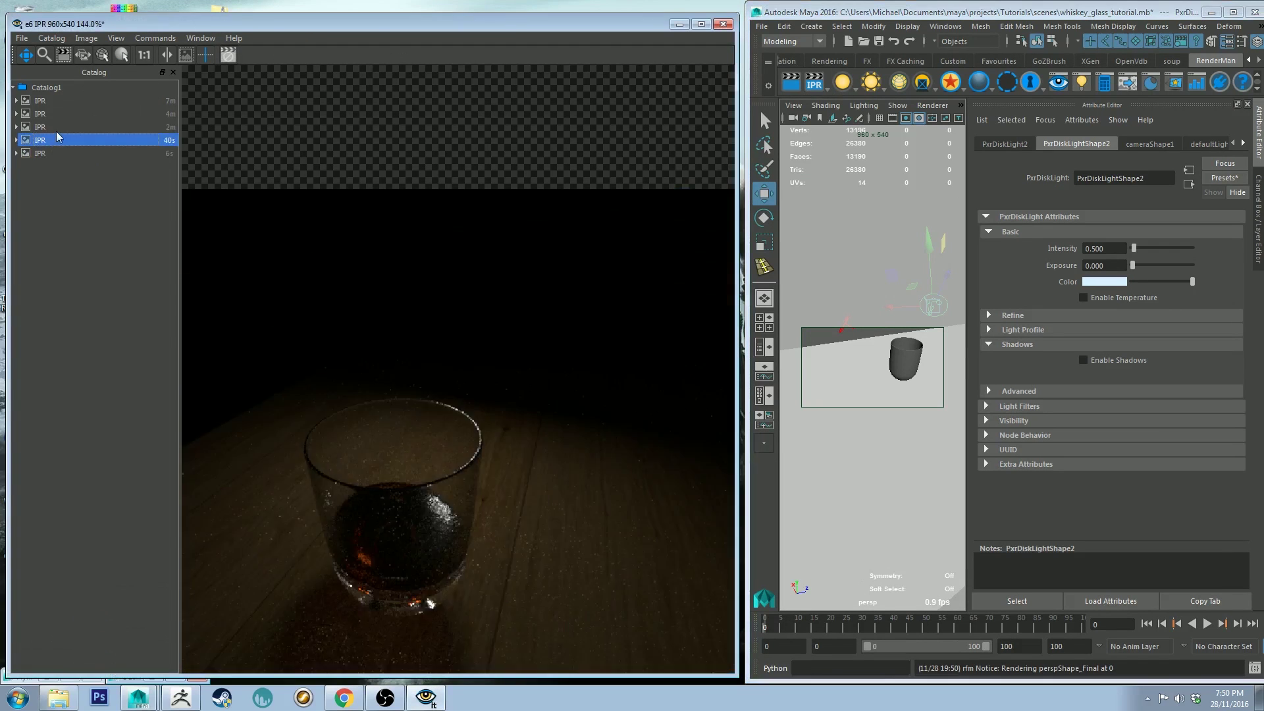
click(38, 153)
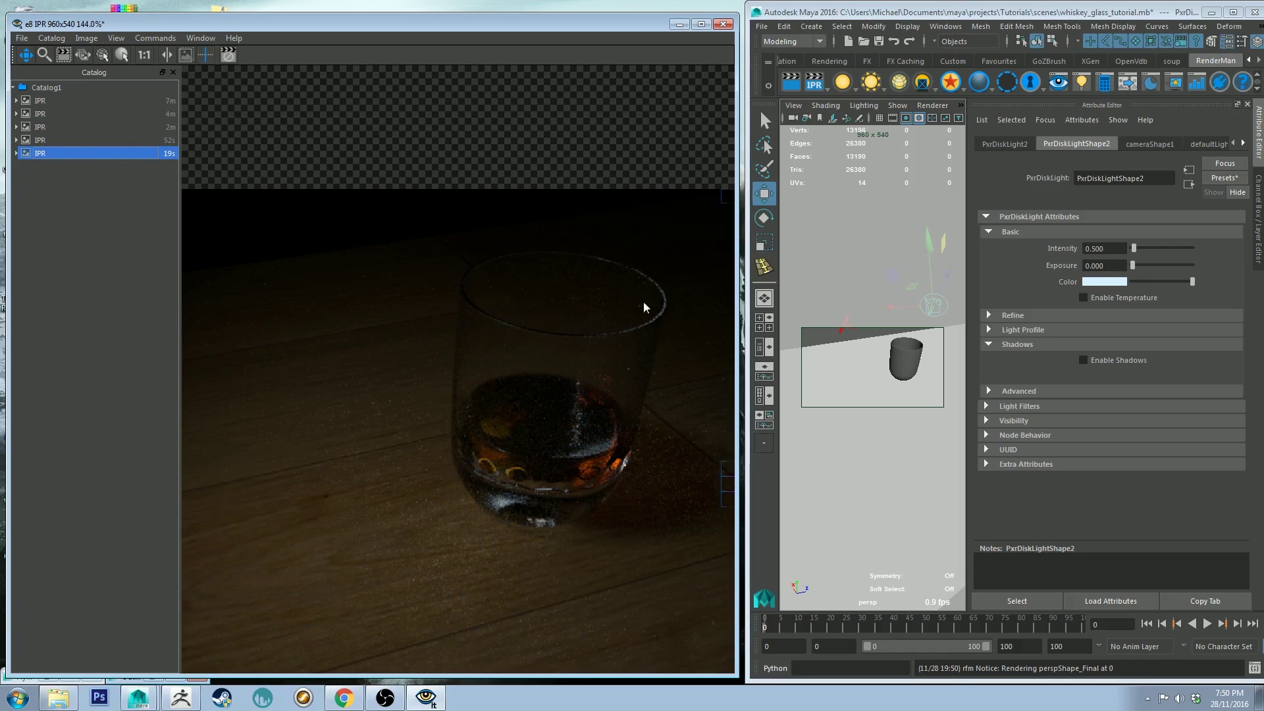
scroll(617, 309, down, 3)
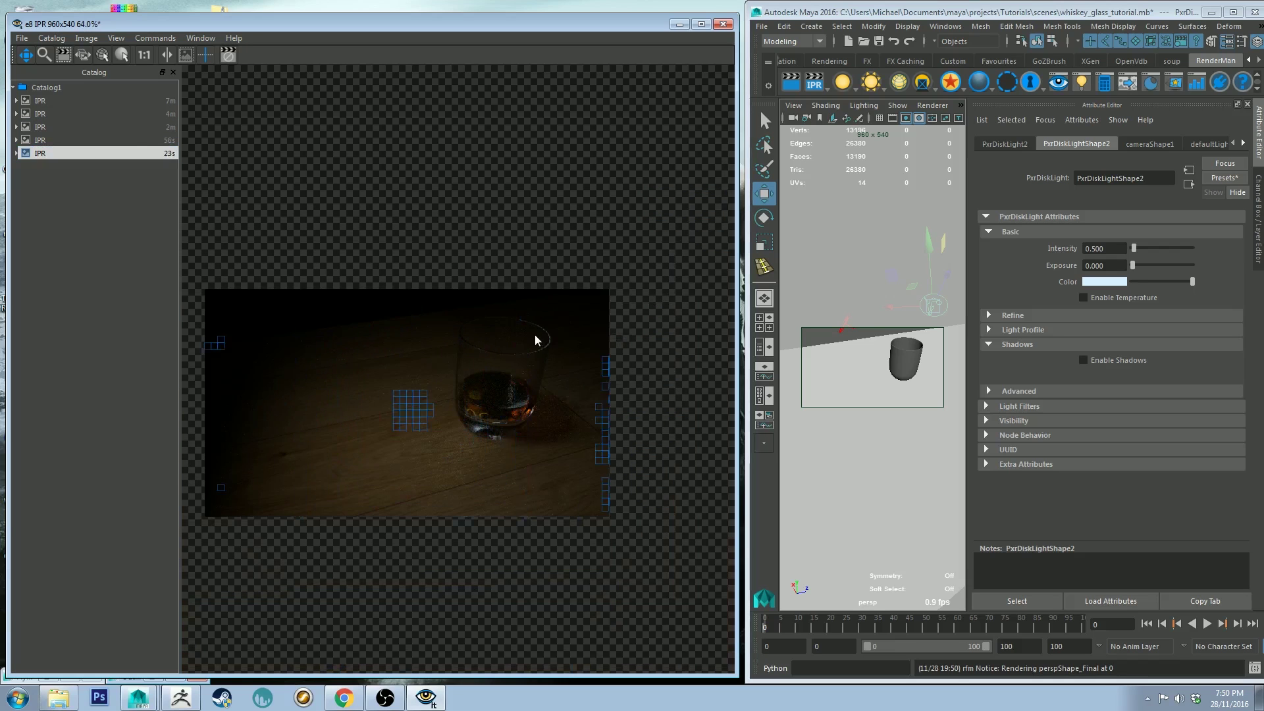
scroll(534, 334, up, 3)
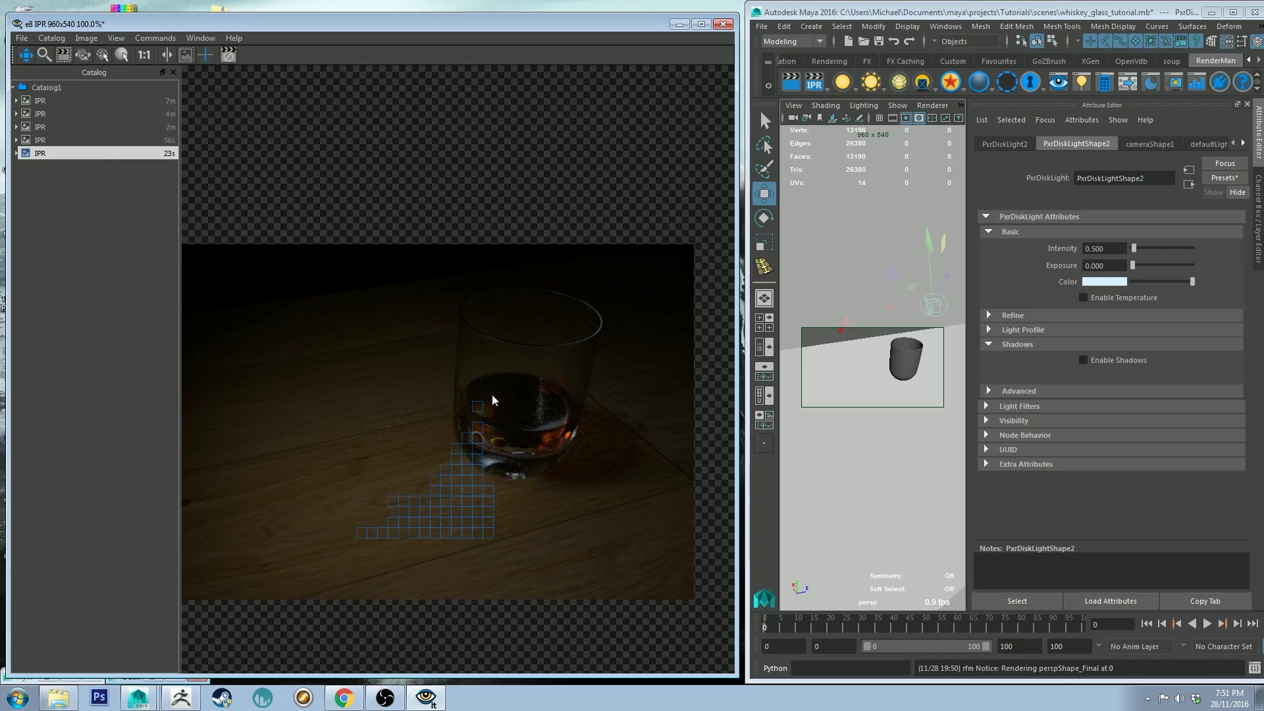
scroll(460, 408, down, 1)
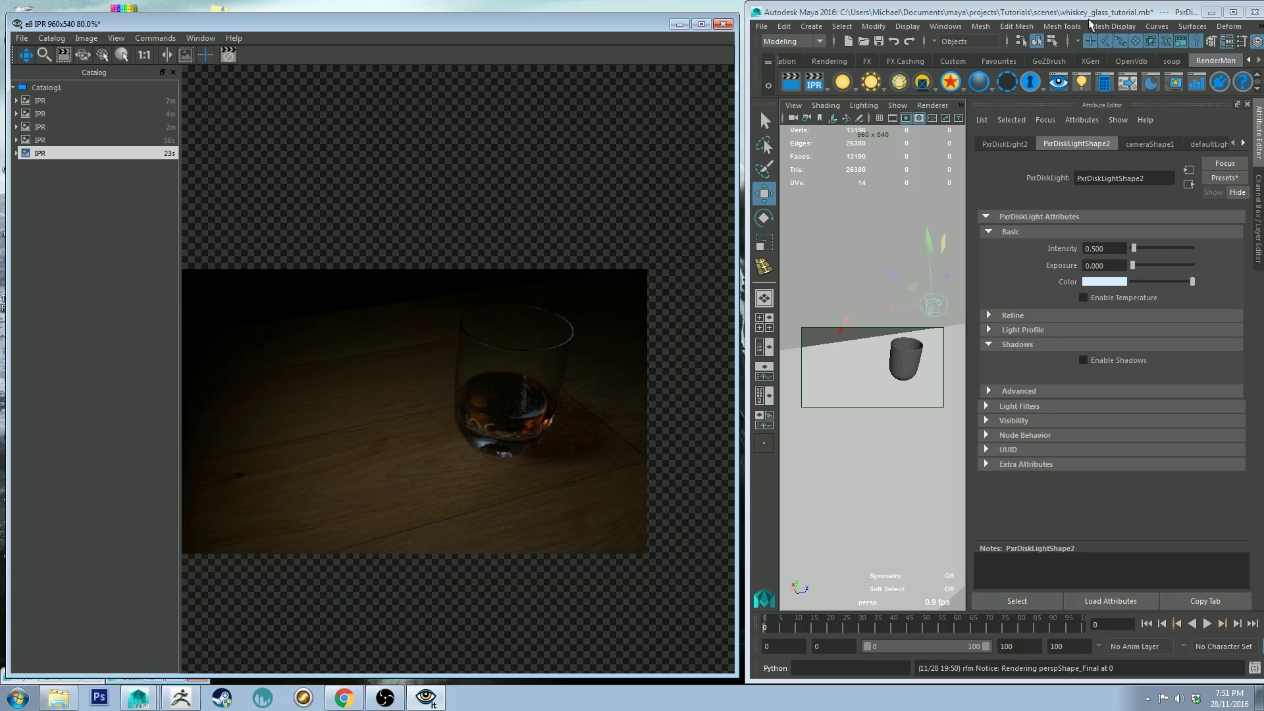
Check the RenderMan sampling and integrator values in the render settings, and return to the side-by-side render layout.
double_click(971, 13)
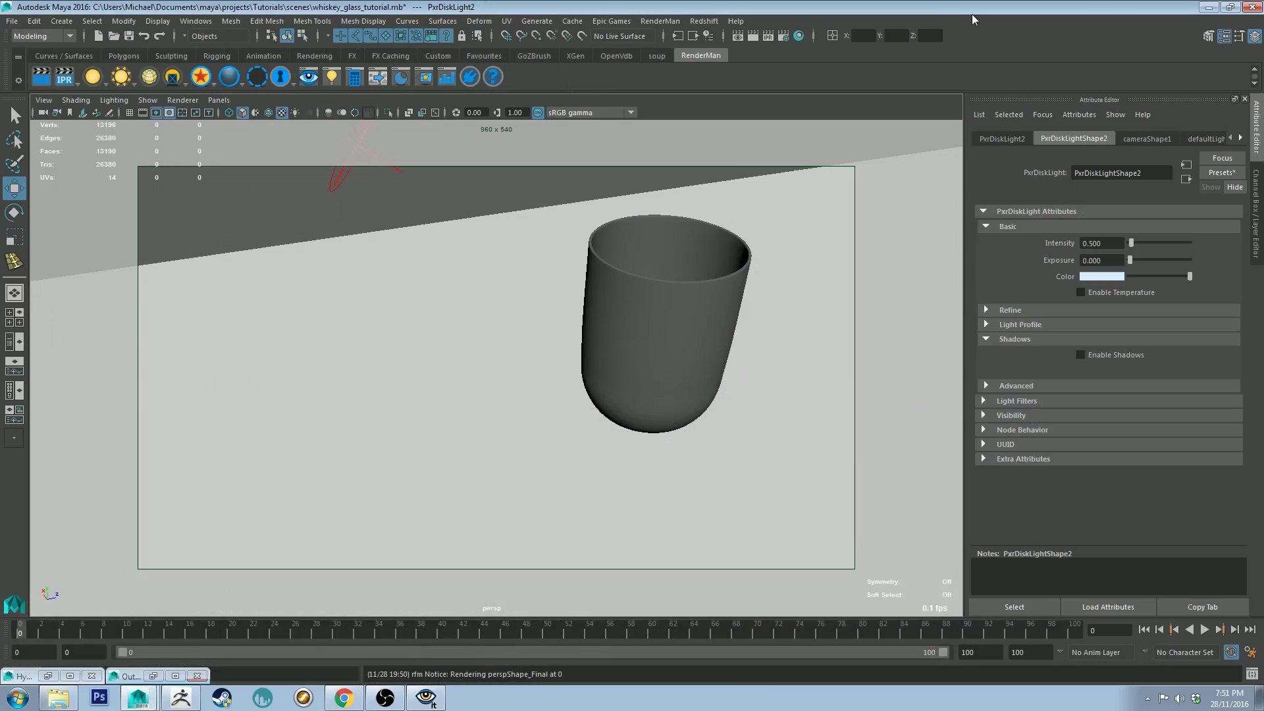
click(782, 36)
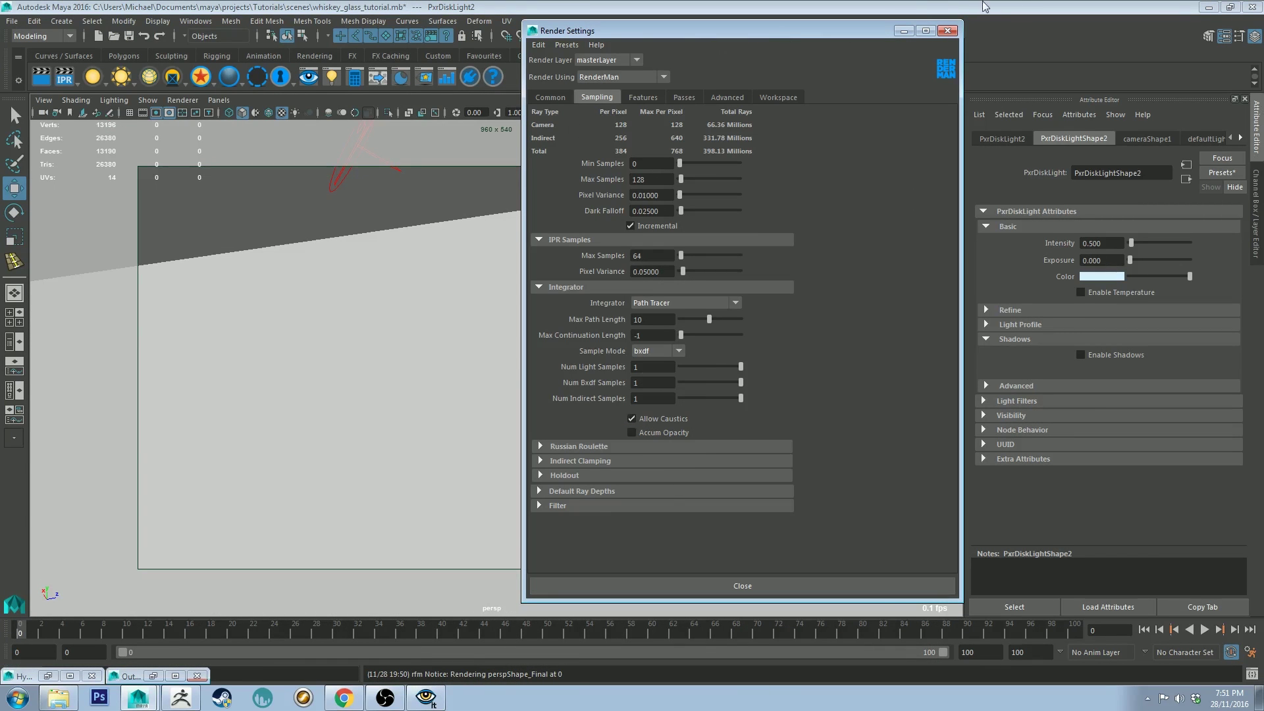
click(947, 32)
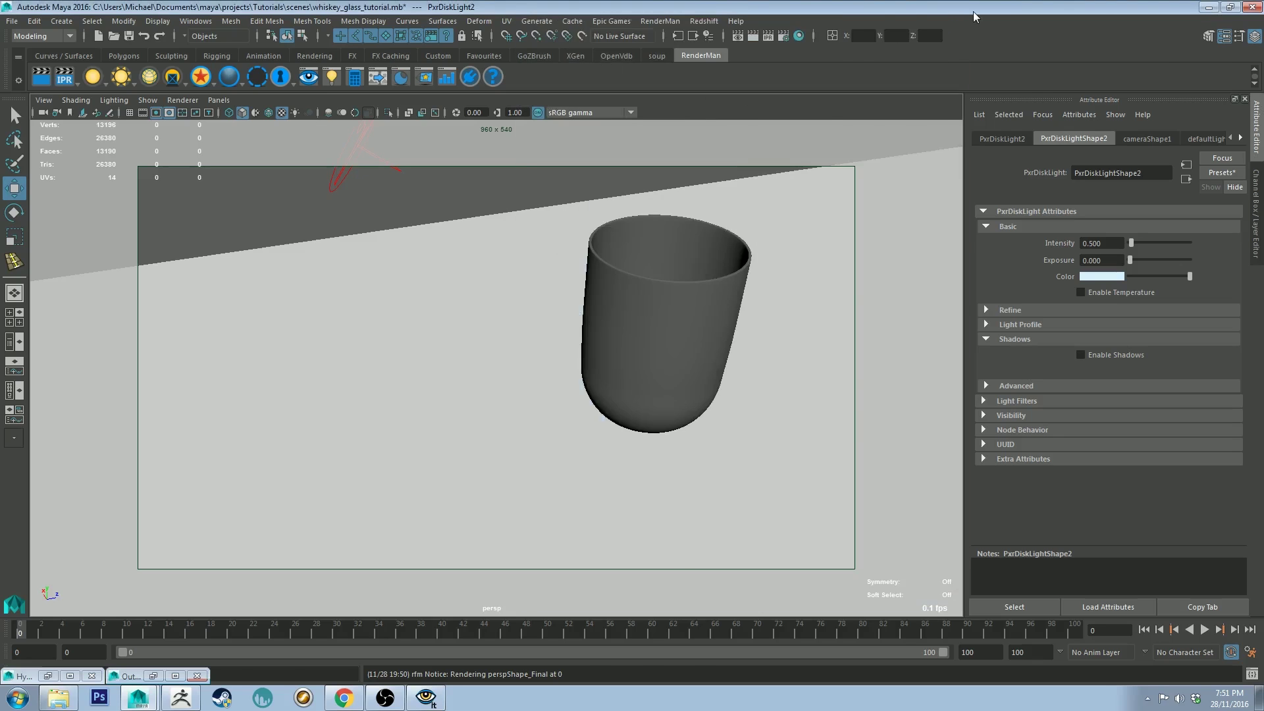
double_click(973, 10)
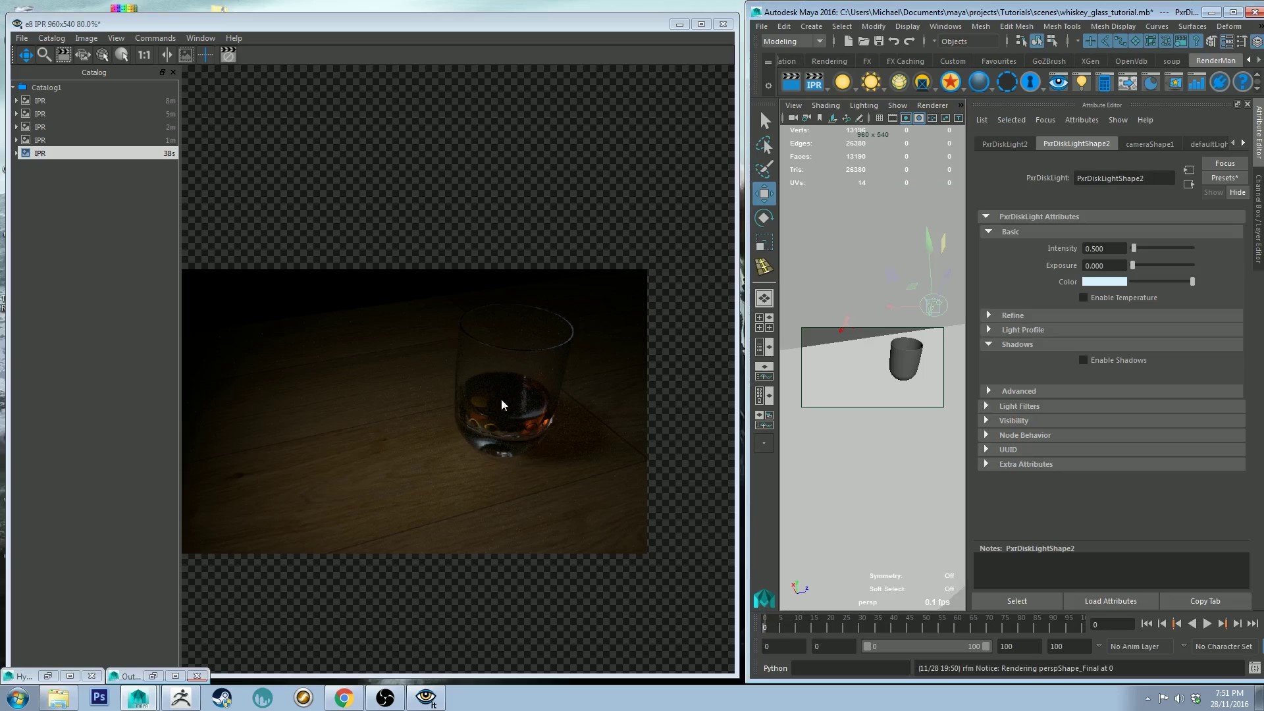
Shift the second disk light's color to a pale lavender with a hue of about 250 and reduced saturation.
click(1107, 280)
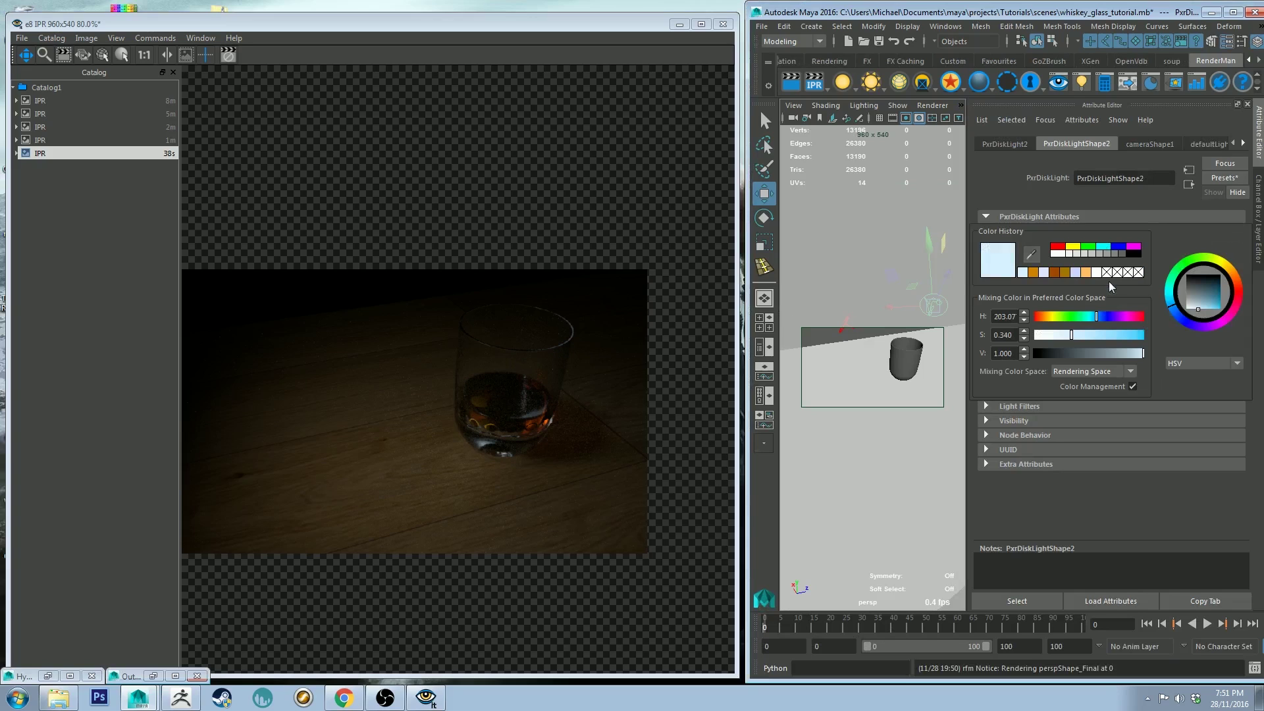
drag(1191, 314, 1196, 325)
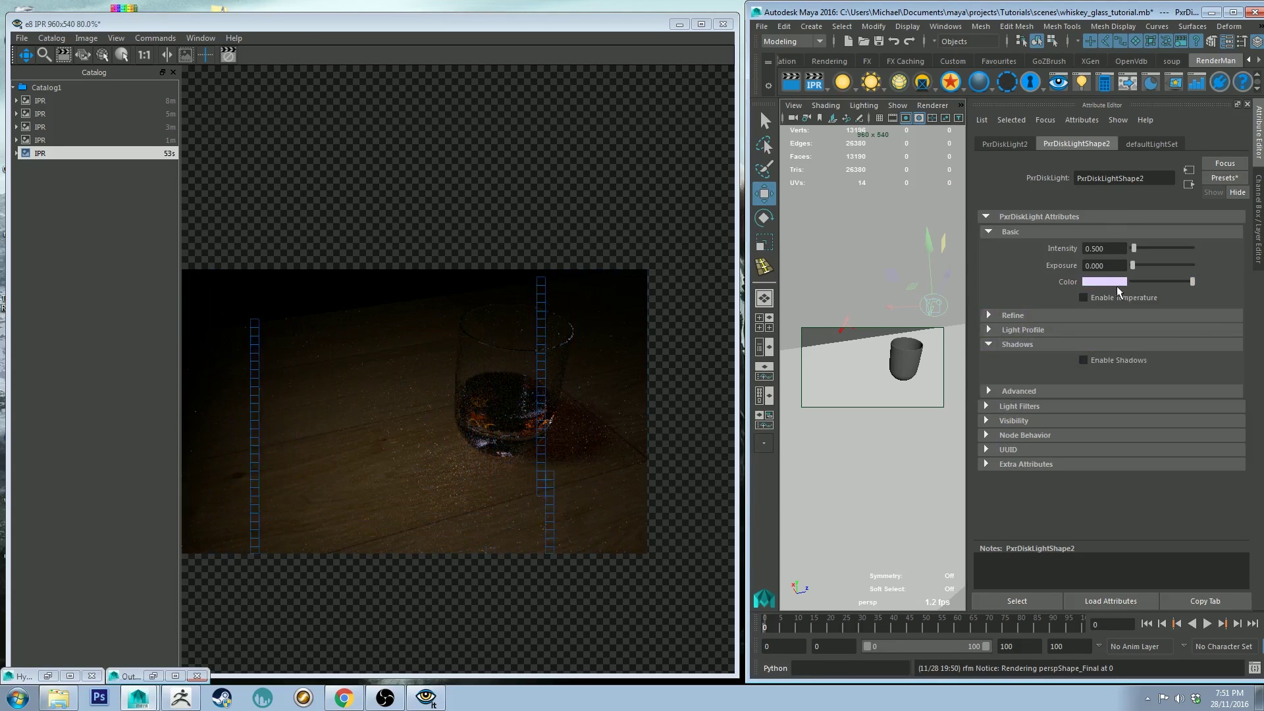
click(1116, 285)
drag(1204, 329, 1199, 330)
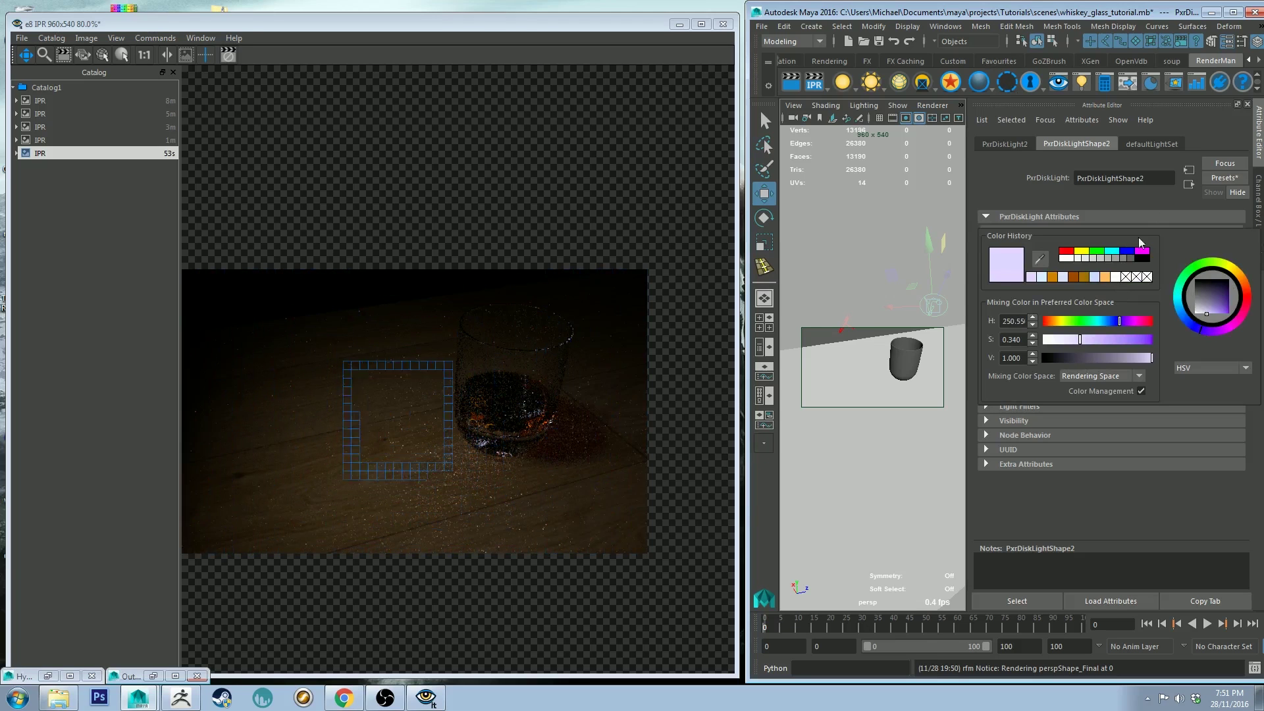
drag(1080, 337, 1068, 339)
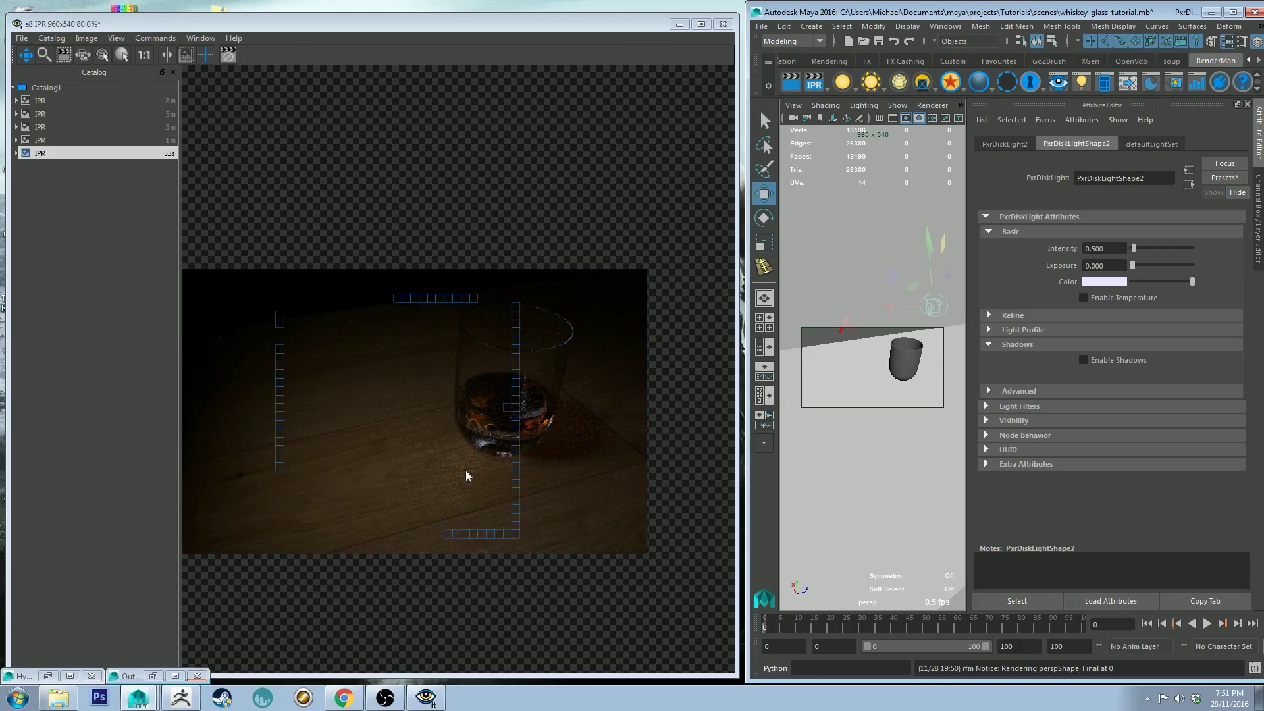
Select the table, stop the running IPR render, nudge the table slightly and start a new IPR render.
click(875, 366)
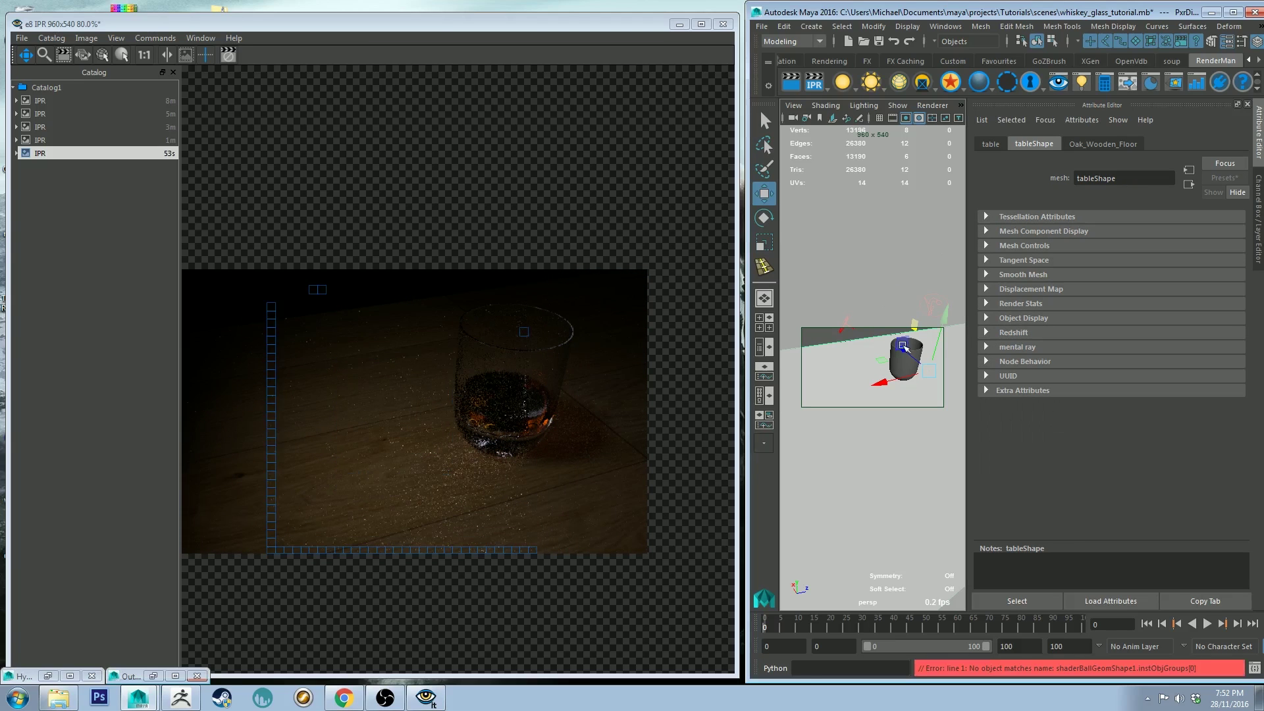
click(222, 56)
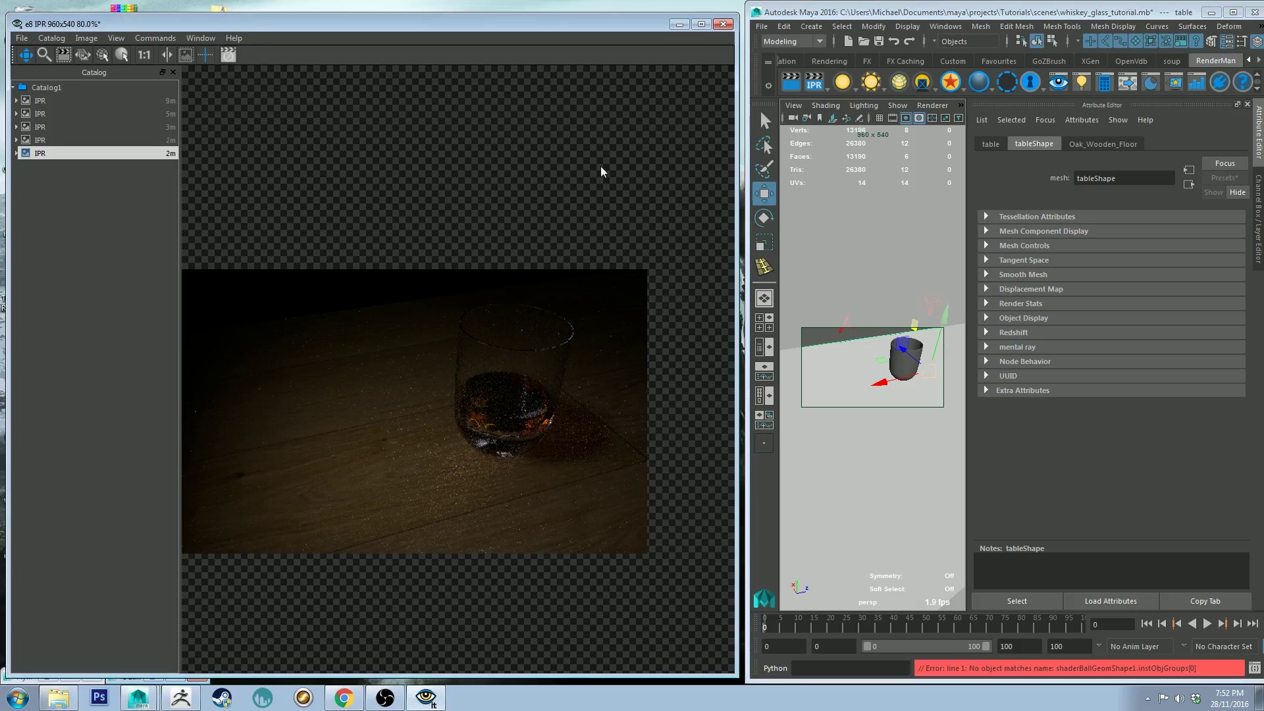
click(909, 354)
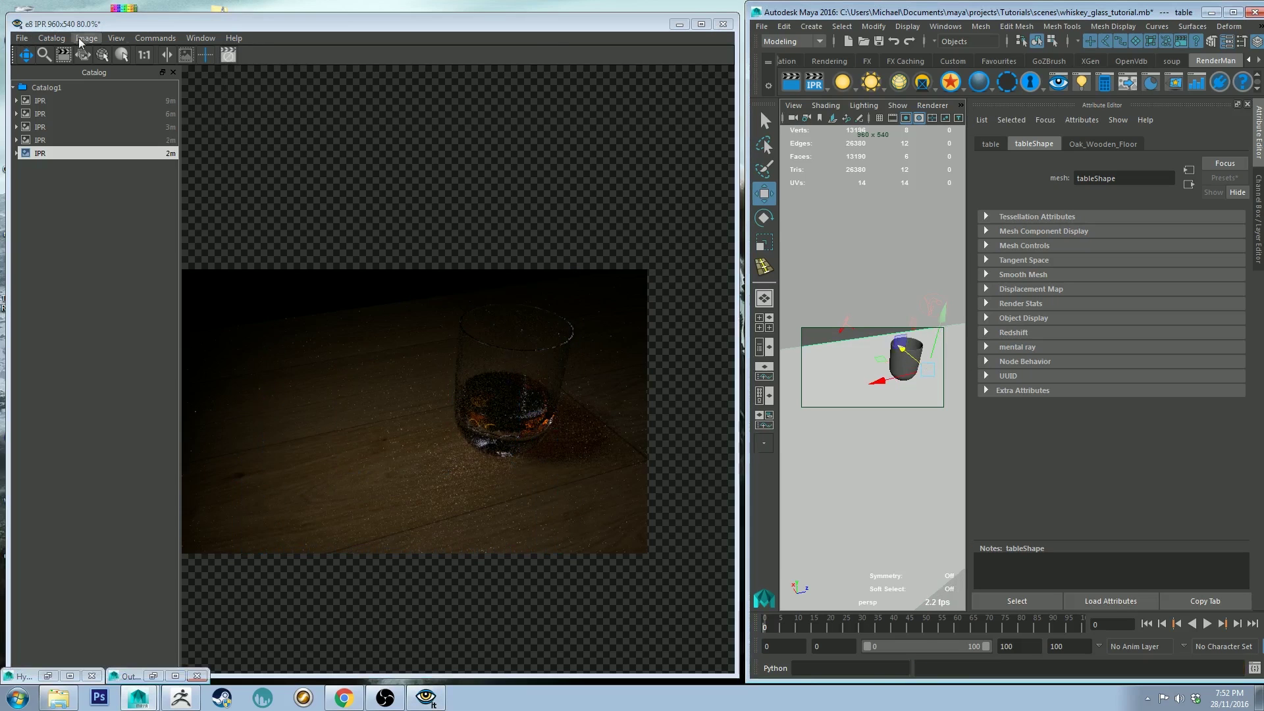
click(814, 81)
drag(581, 23, 590, 18)
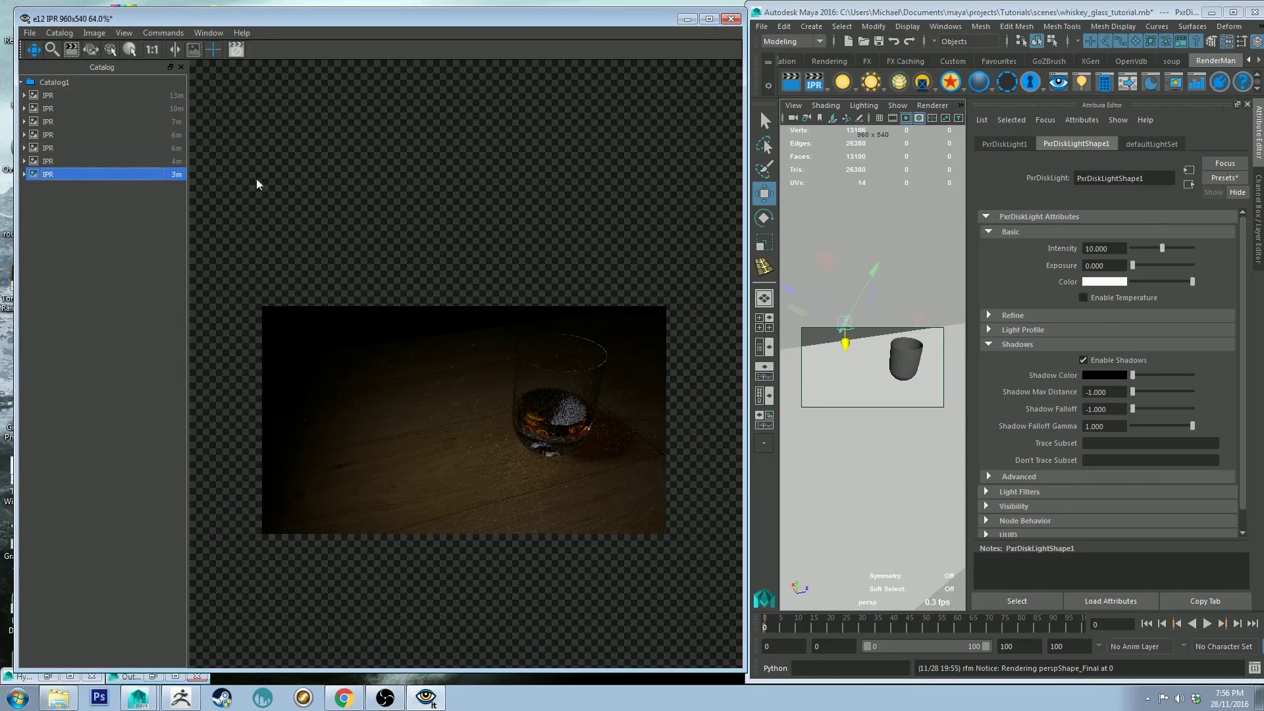
Set the first disk light's color to a fully saturated orange, render it in IPR and compare it with the previous catalog image.
click(582, 225)
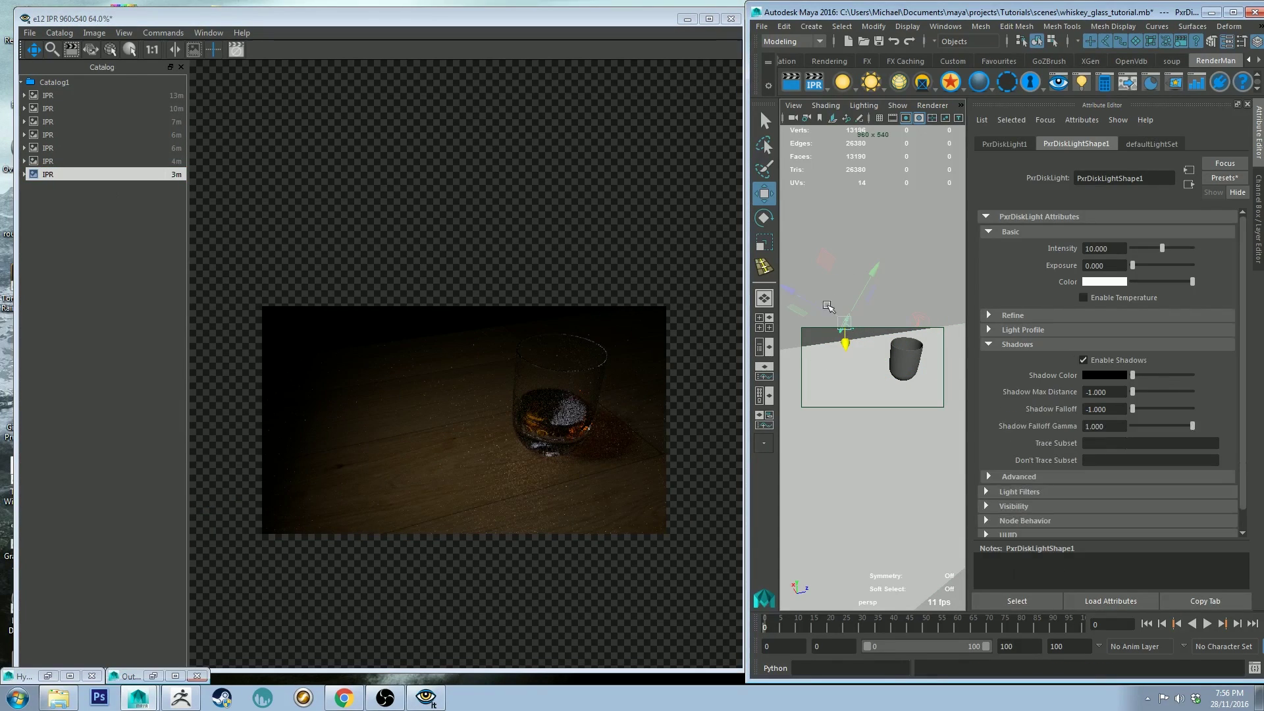
click(1108, 282)
drag(1218, 300, 1228, 322)
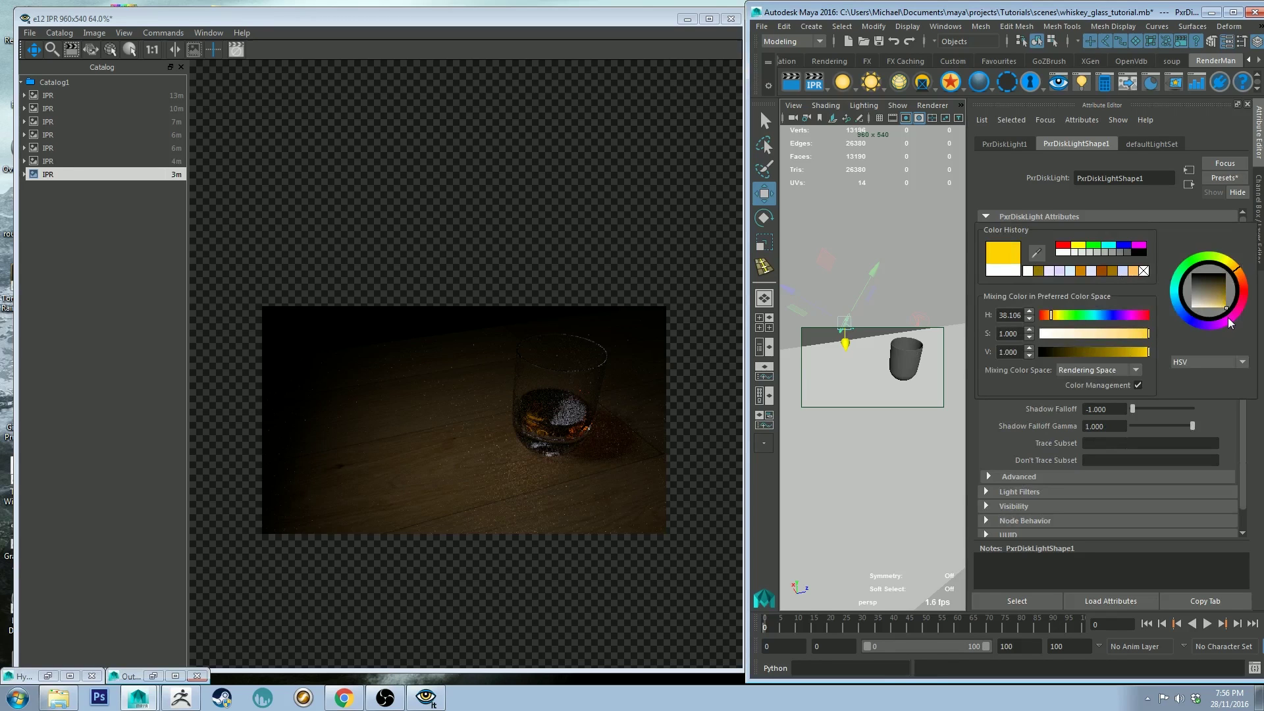
drag(1238, 272, 1243, 281)
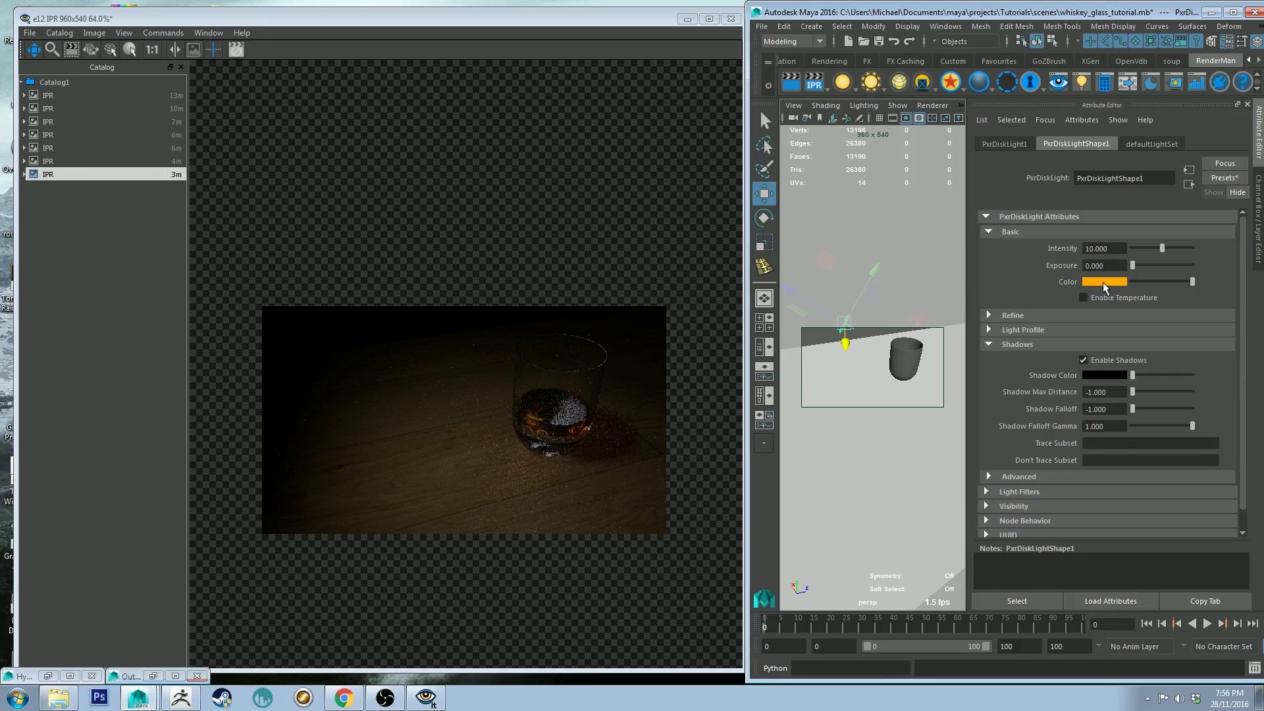
click(814, 80)
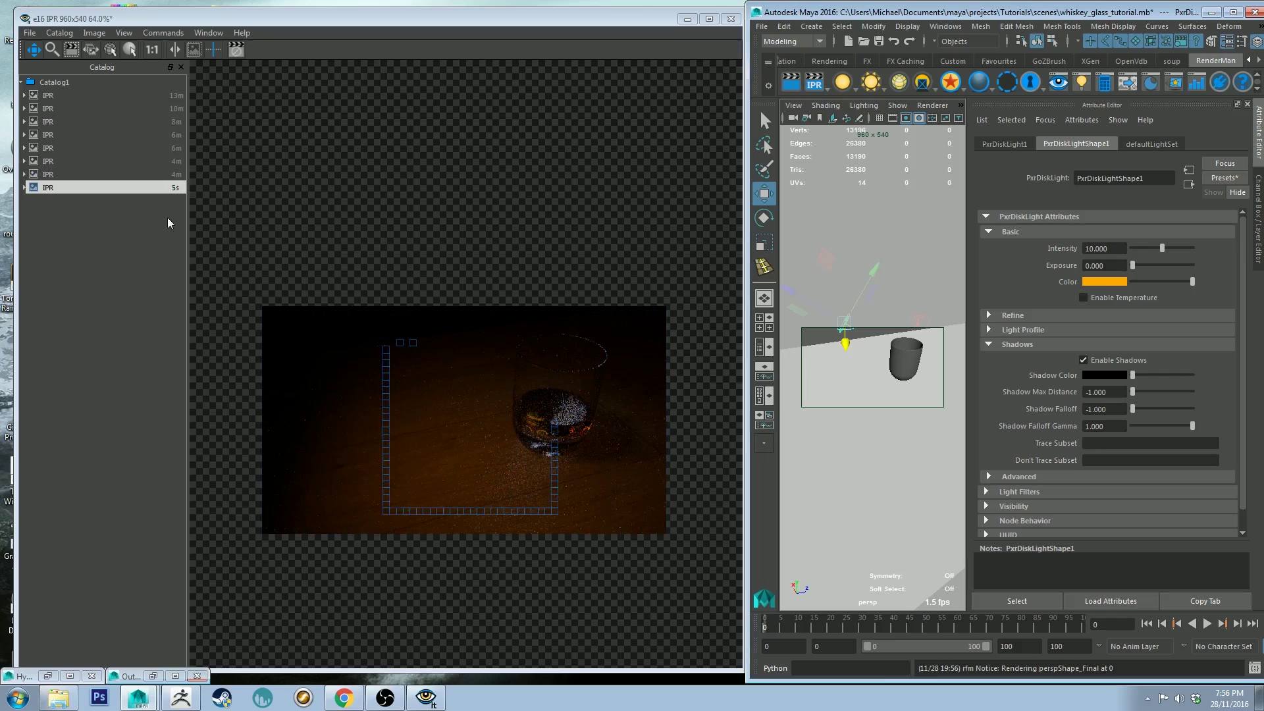
click(127, 174)
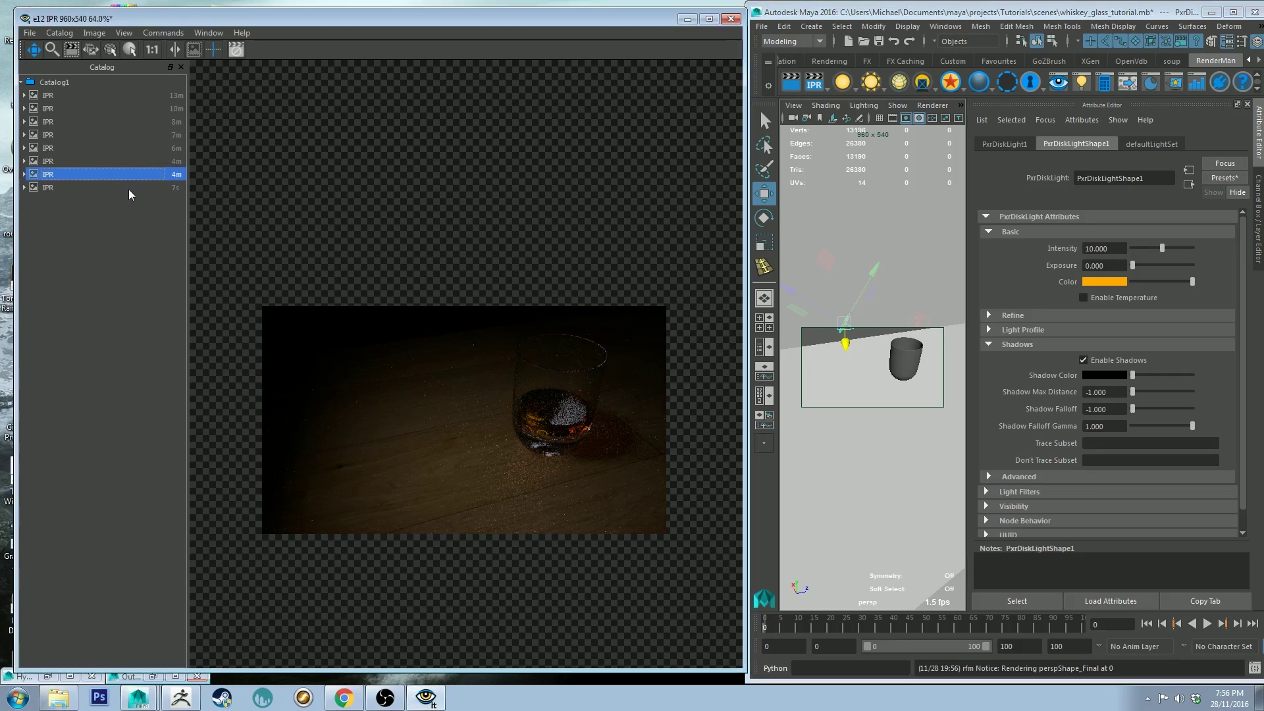
click(127, 188)
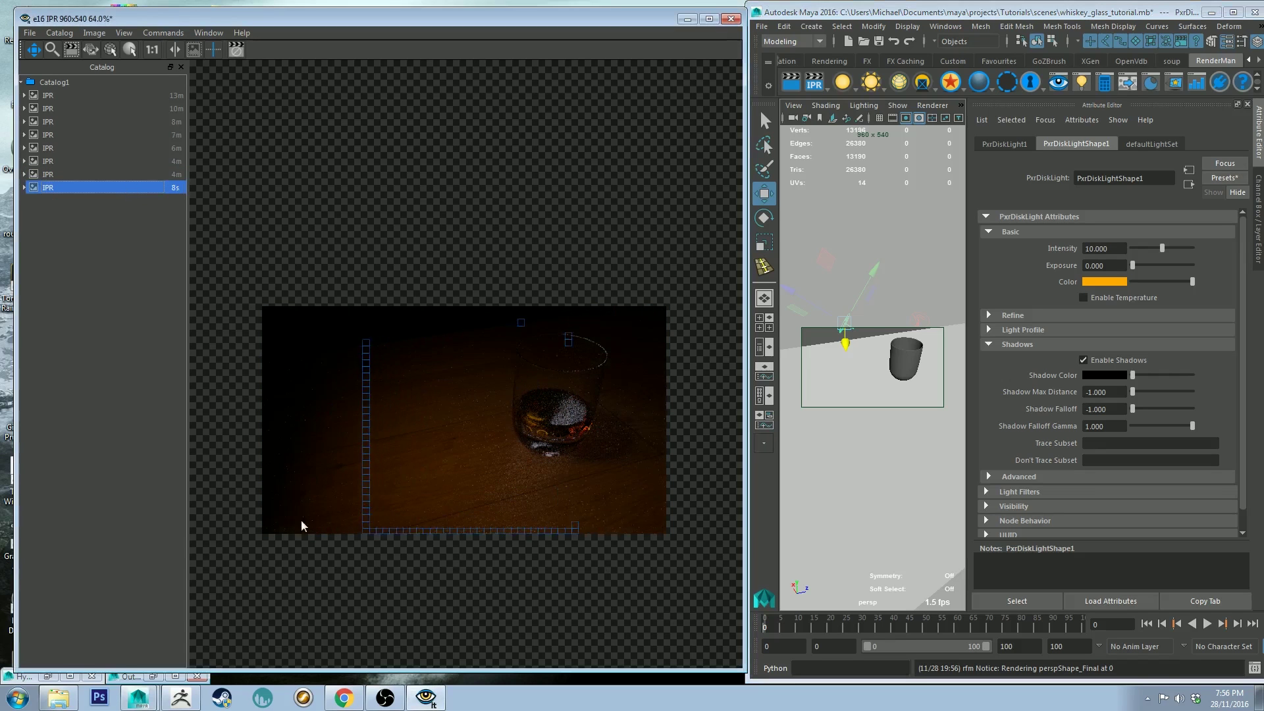
Soften the first disk light's color to a lighter orange with saturation about 0.81 and value 1.
click(1104, 282)
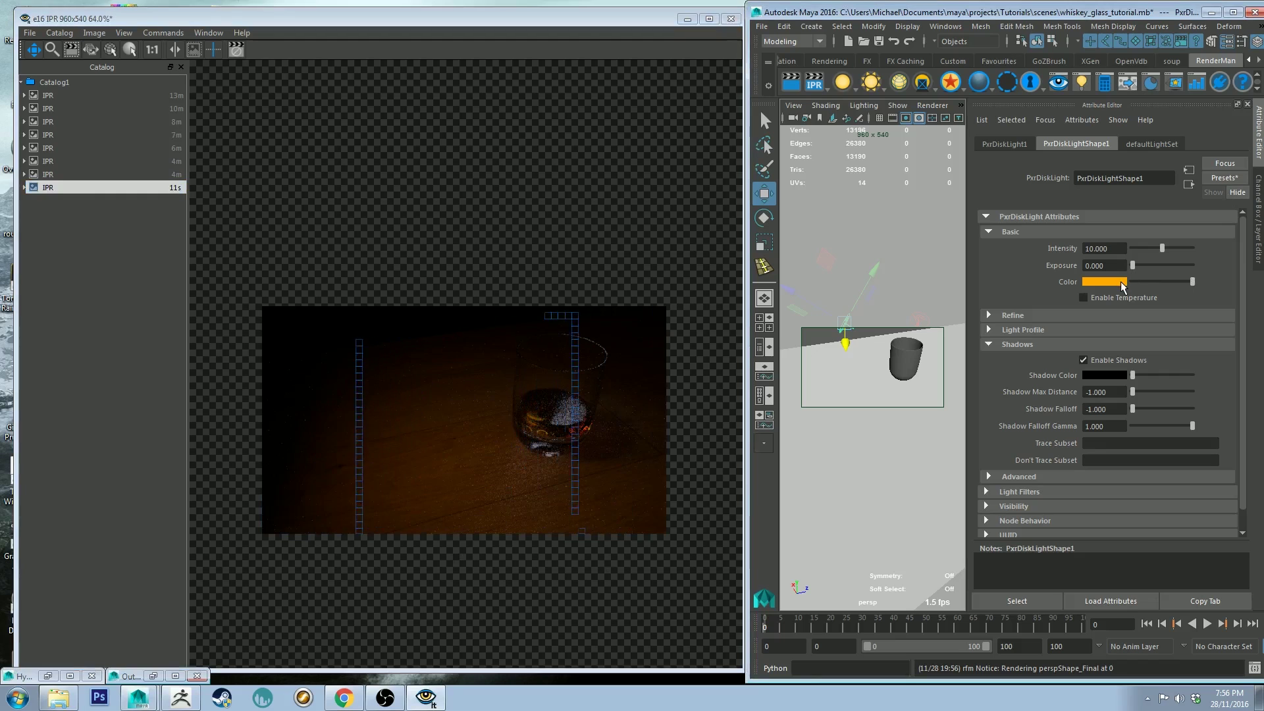
click(1104, 282)
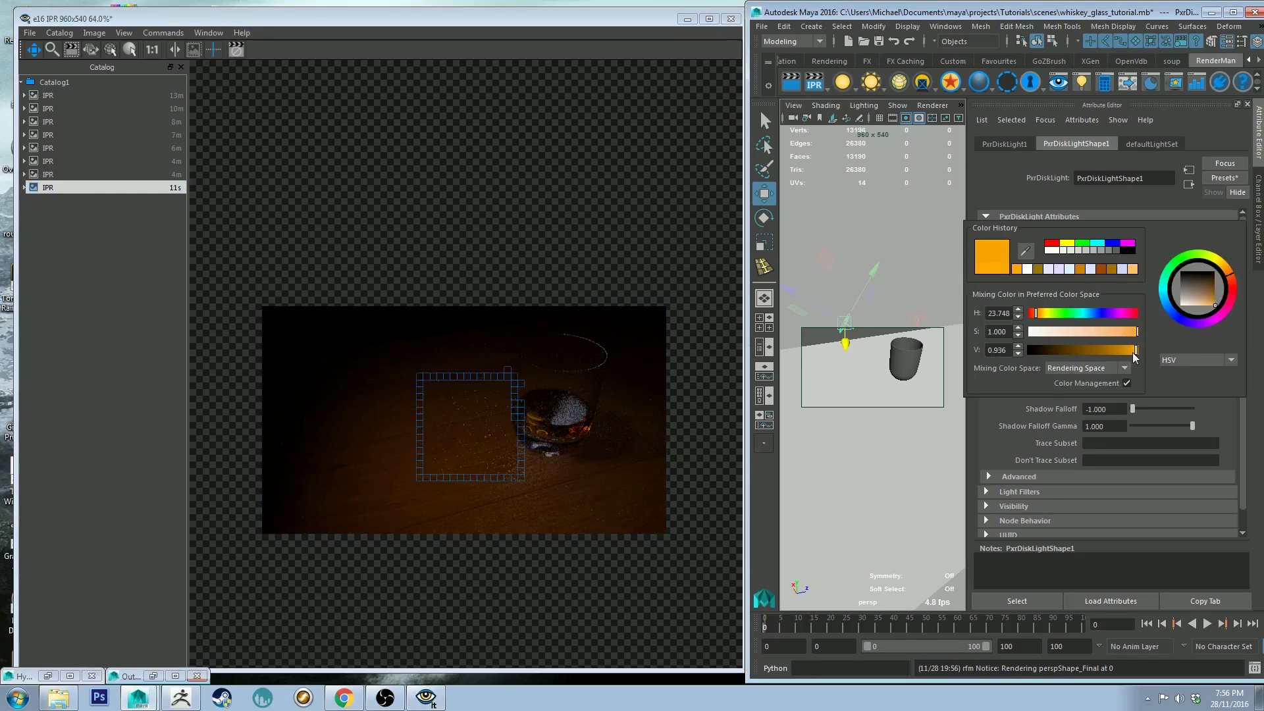
click(1116, 332)
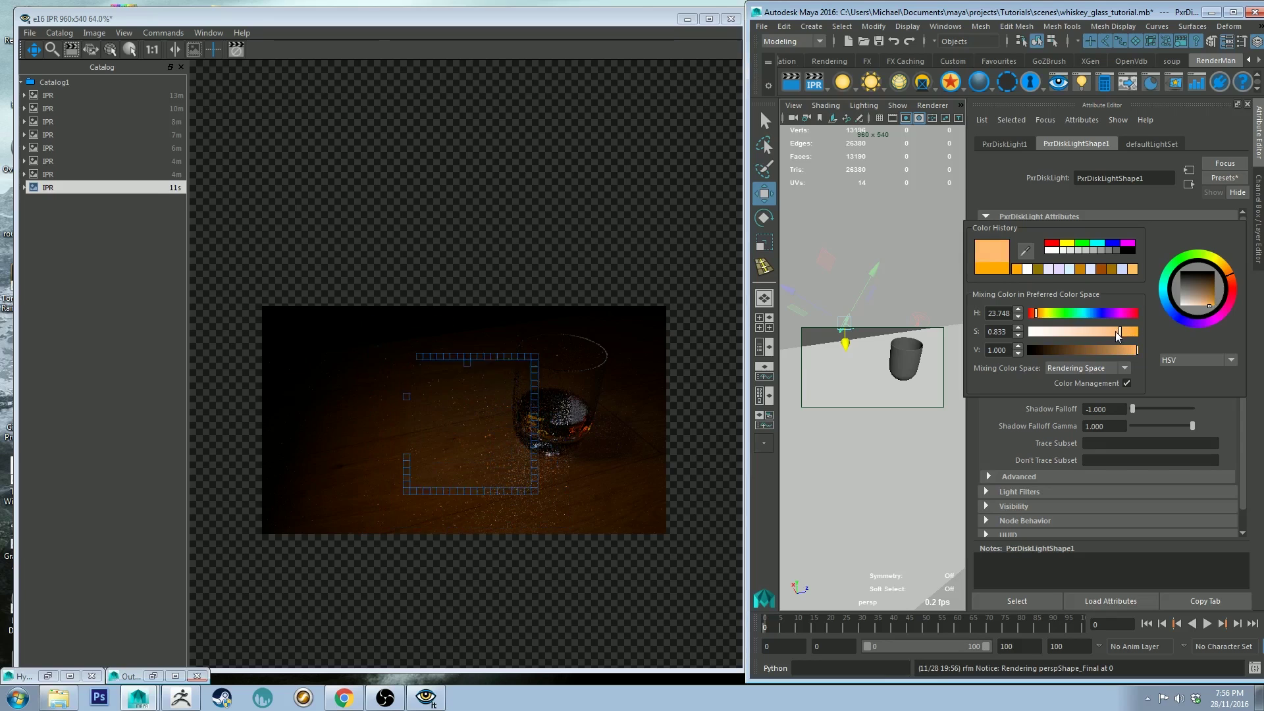
click(1232, 276)
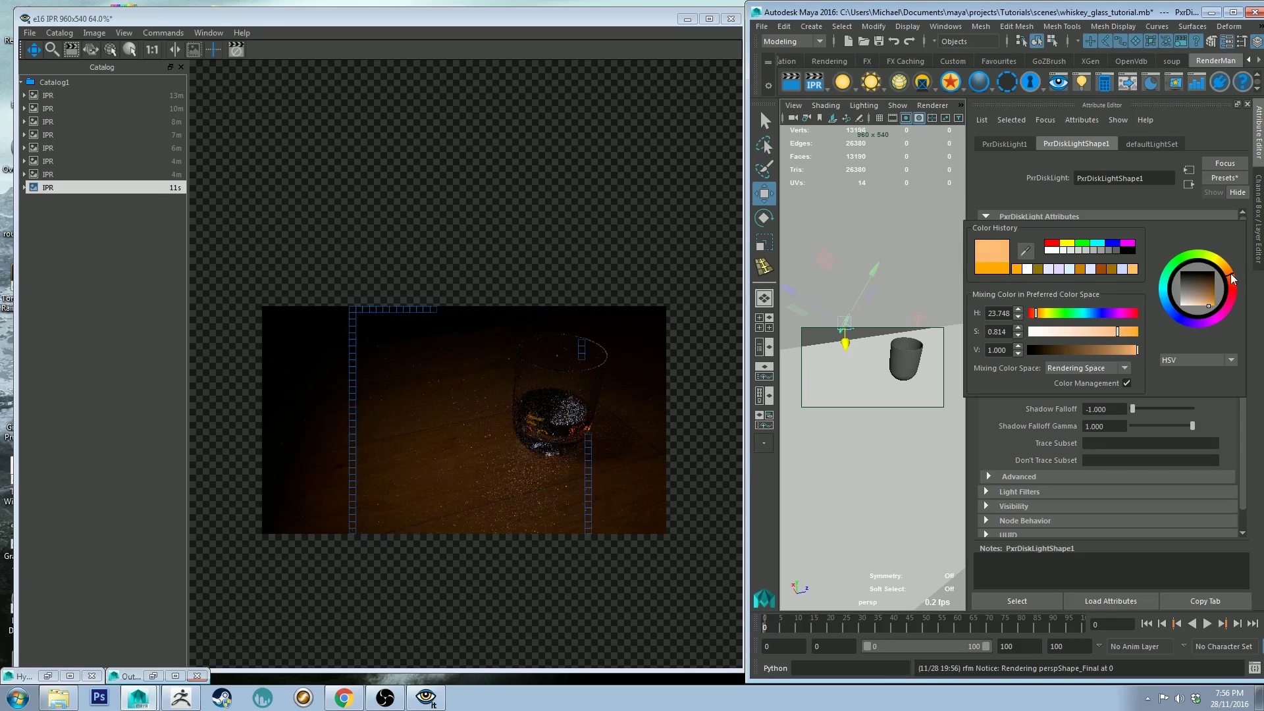
click(1234, 277)
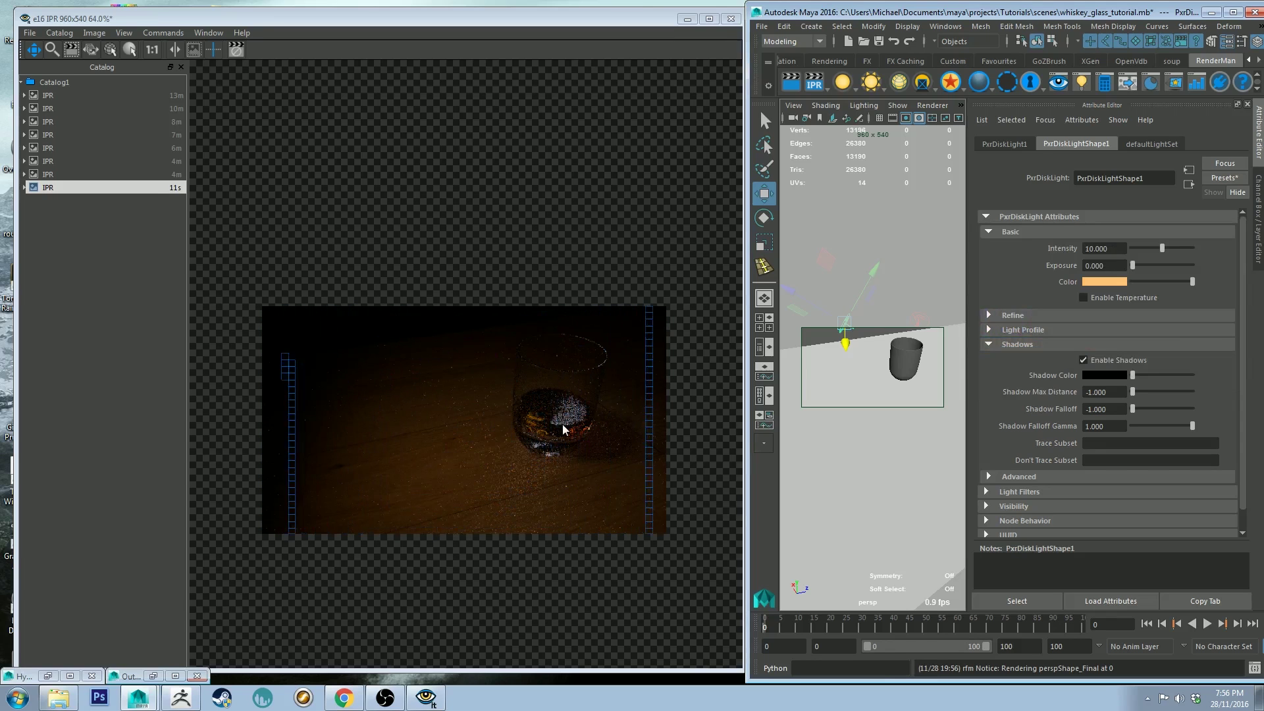
Compare the latest IPR image with the previous catalog render and inspect the glass and wooden table up close.
click(112, 174)
click(144, 187)
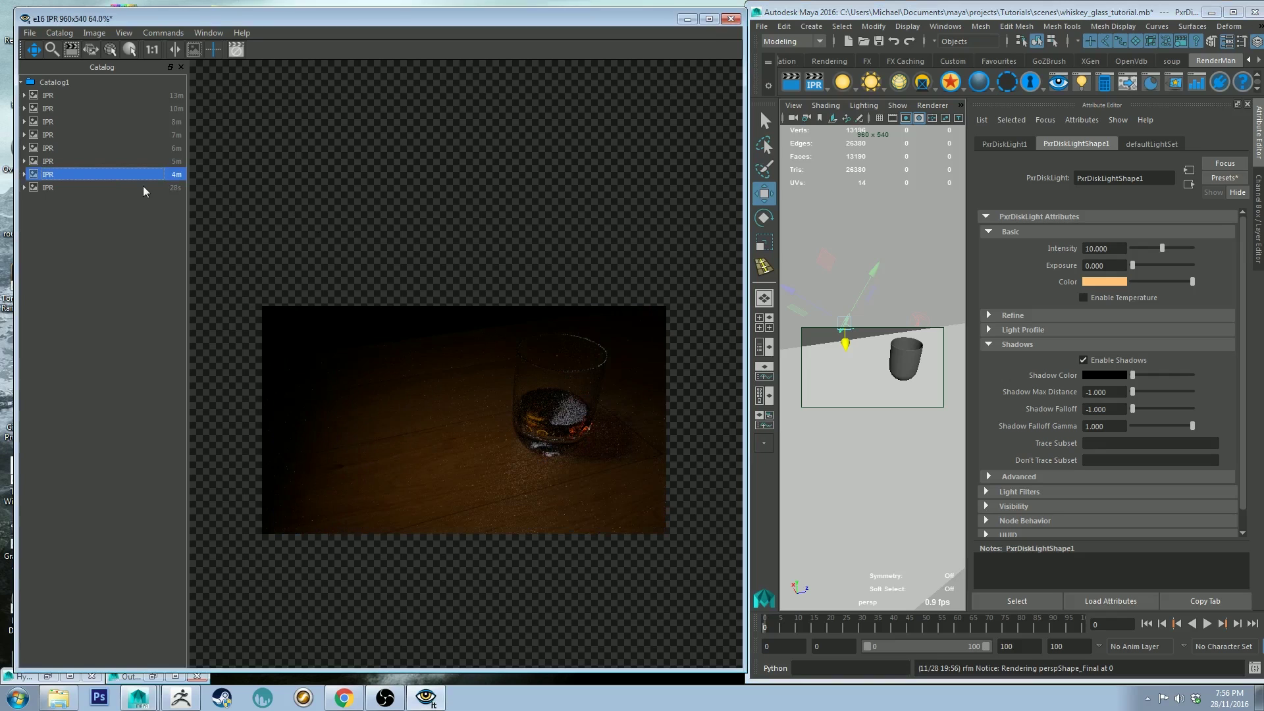
click(144, 186)
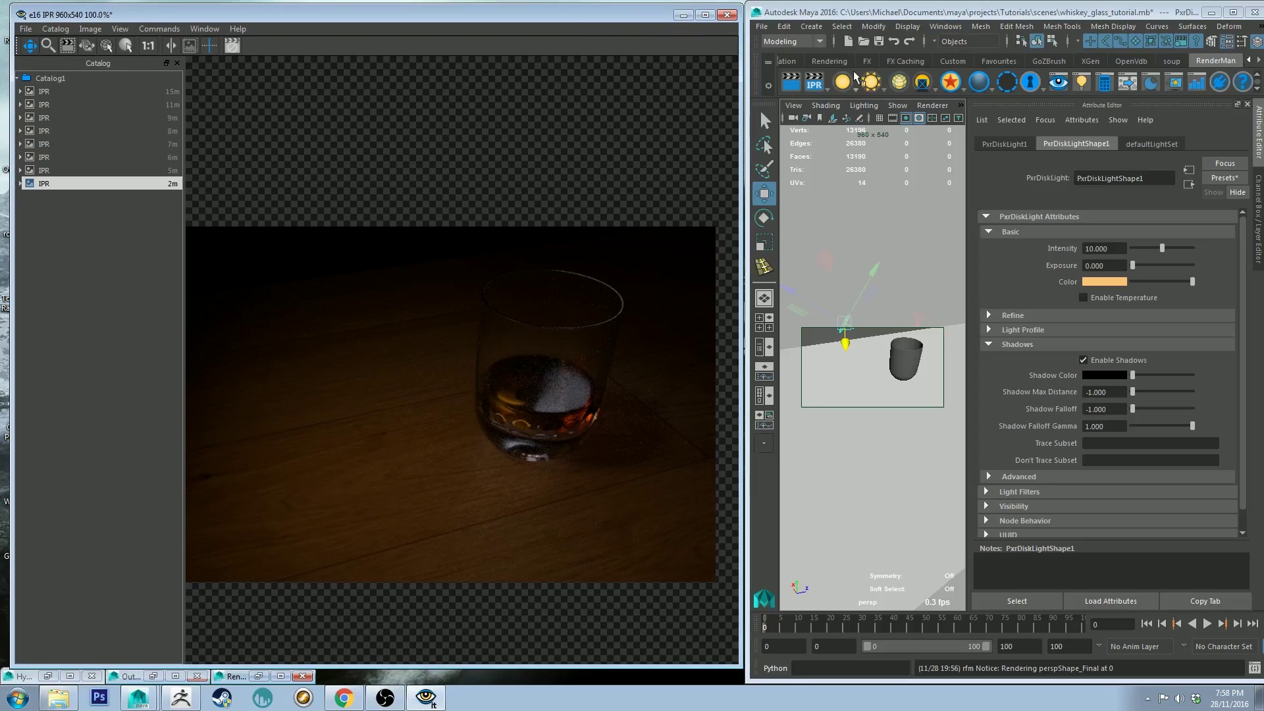
scroll(422, 329, down, 2)
scroll(420, 327, up, 1)
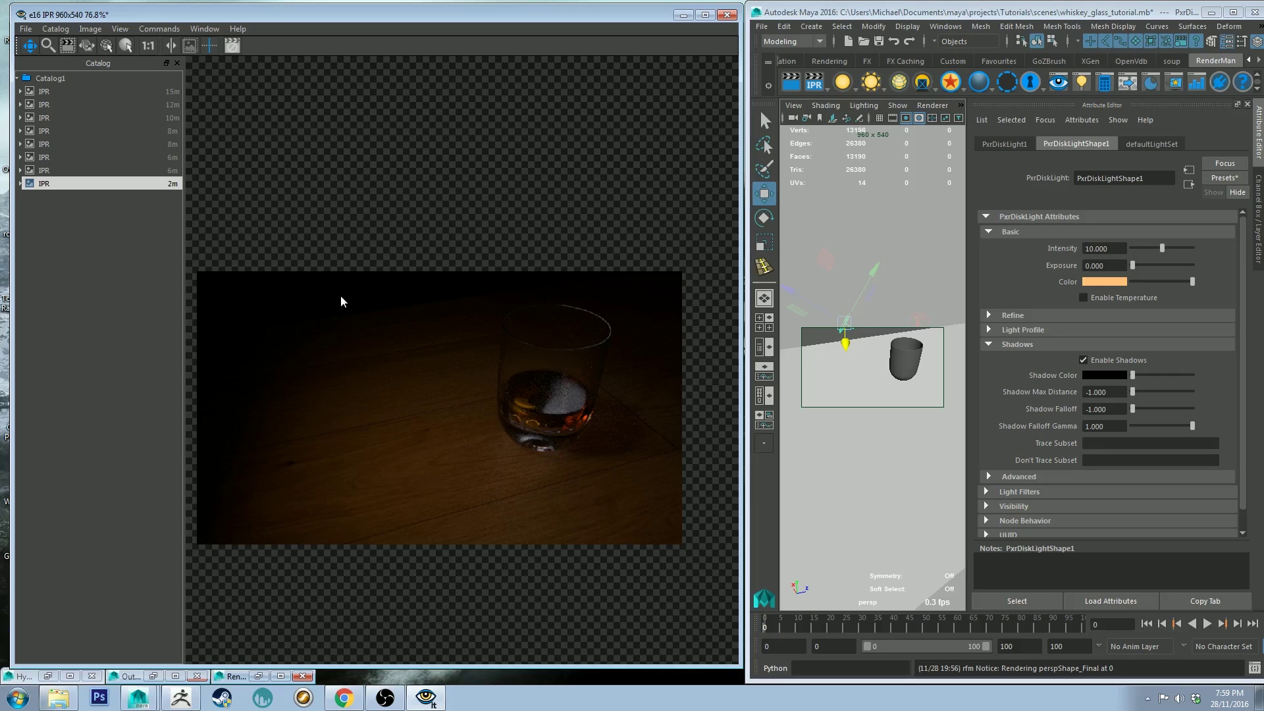
scroll(454, 343, up, 3)
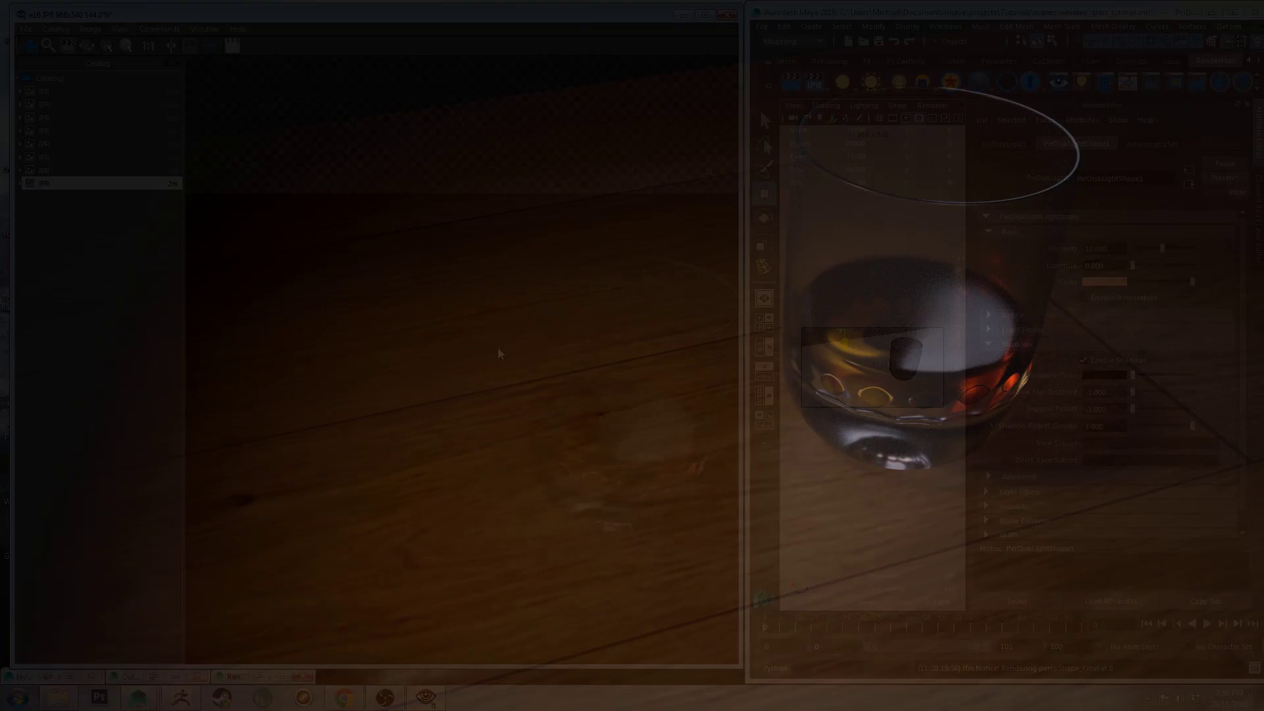